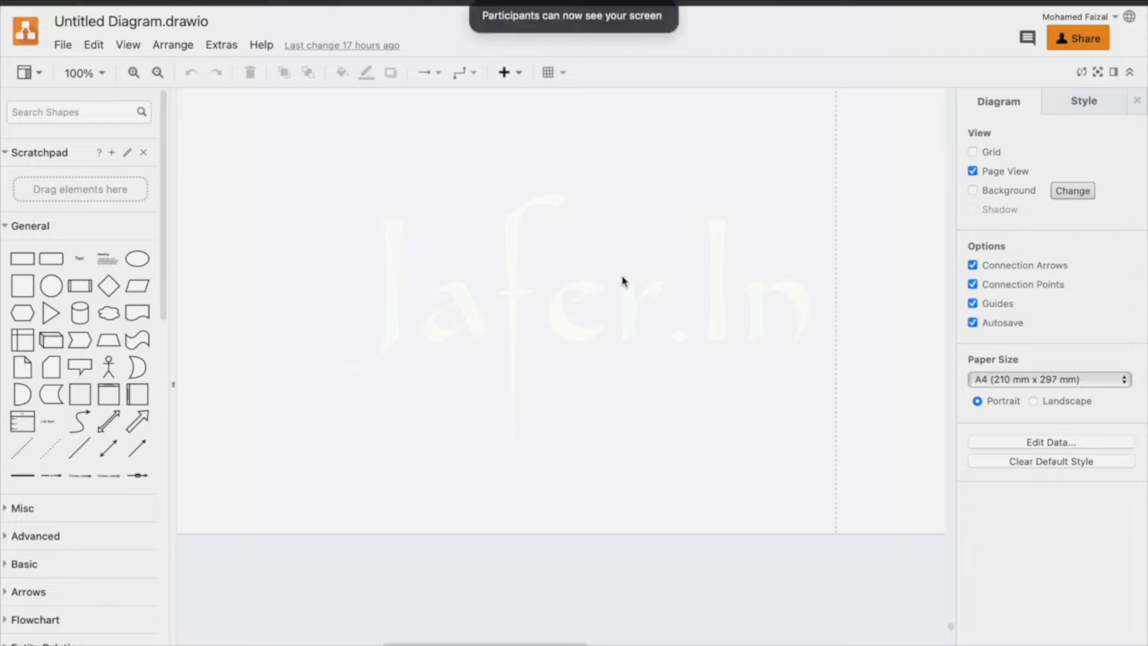
Step: Add a rectangle labelled "EBS" near the top centre of the page
click(20, 257)
drag(567, 362, 515, 123)
double_click(515, 123)
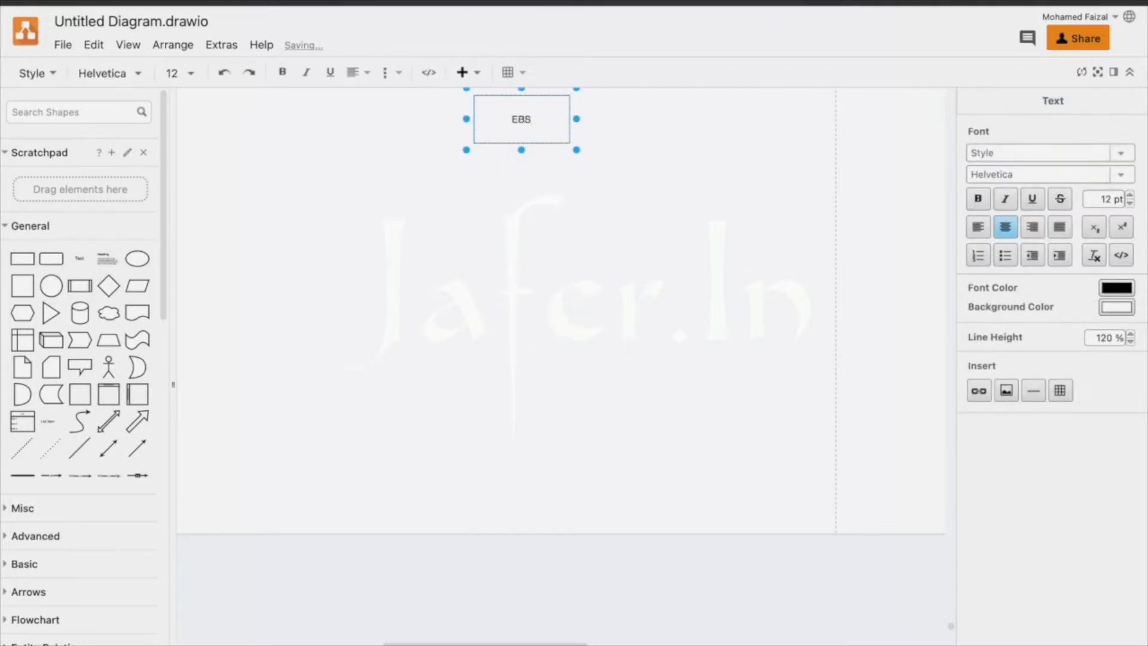
click(613, 256)
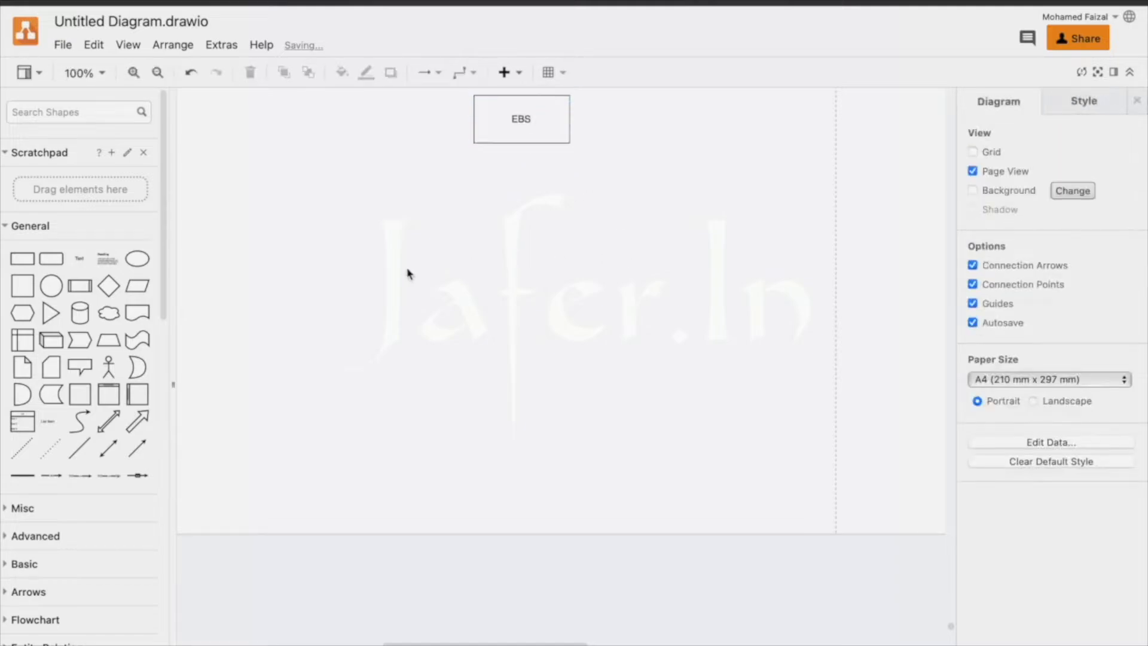
Step: Insert a square below the EBS box, enlarge it to span most of the page width and fill it light blue
click(21, 281)
drag(530, 349, 243, 200)
drag(311, 236, 879, 591)
click(1070, 140)
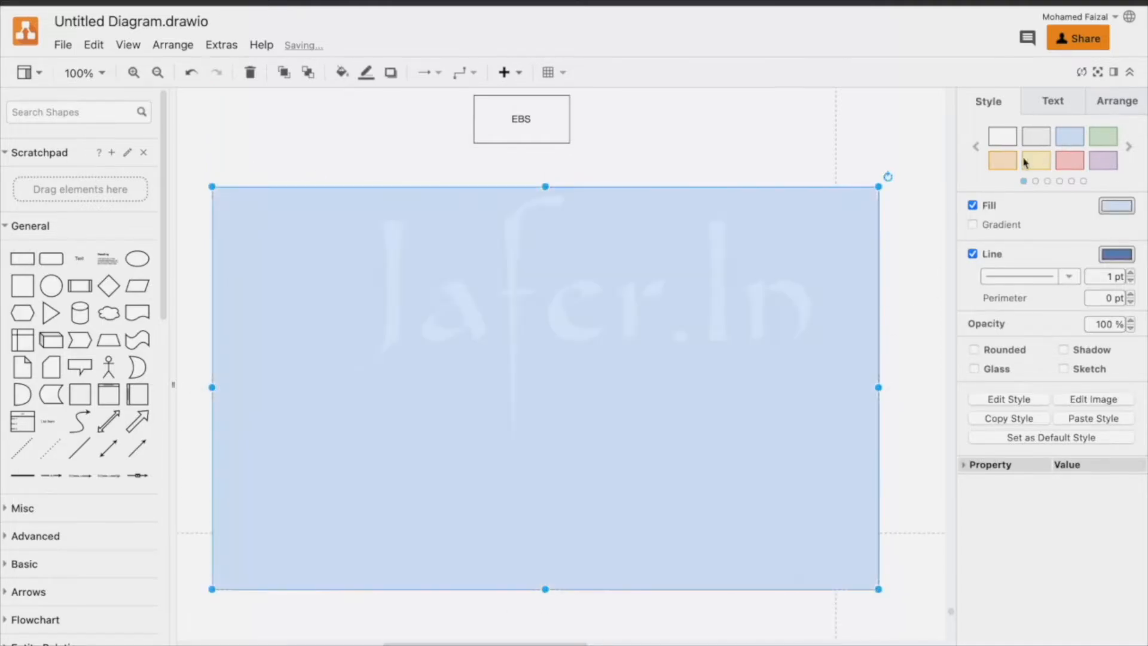
Step: Add the text label "us-east-1" in the upper-left corner of the blue region box
click(79, 258)
drag(562, 361, 243, 201)
double_click(243, 201)
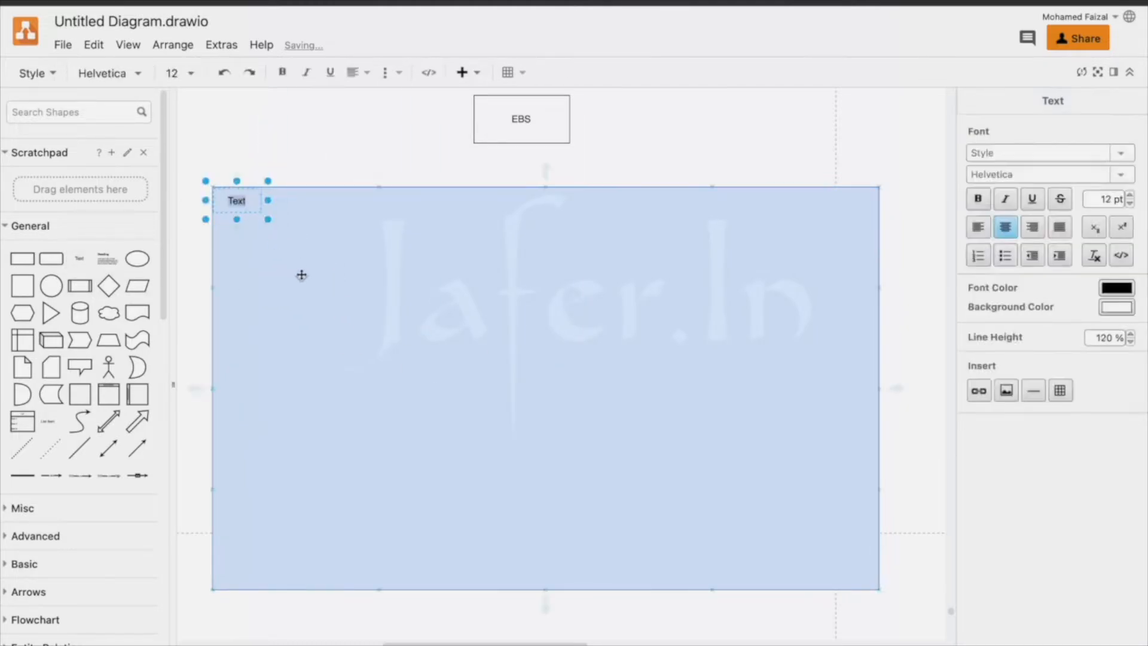
text(us-east-1)
click(286, 350)
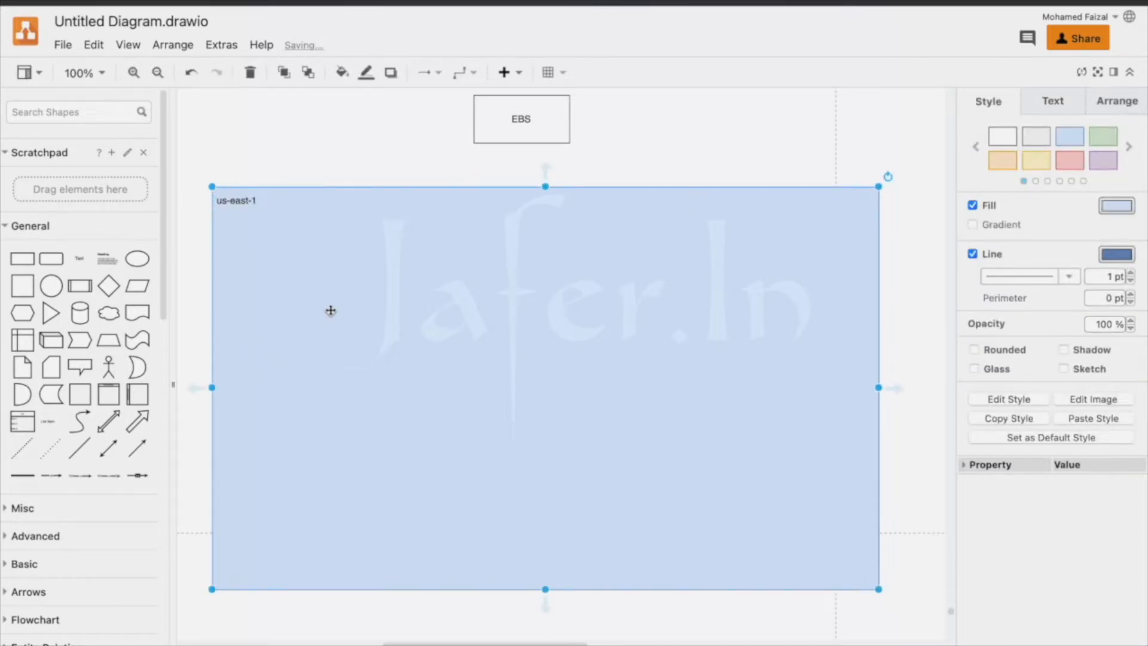
Step: Place three equal large white boxes in the us-east-1 region: upper left, upper right and lower left
click(23, 258)
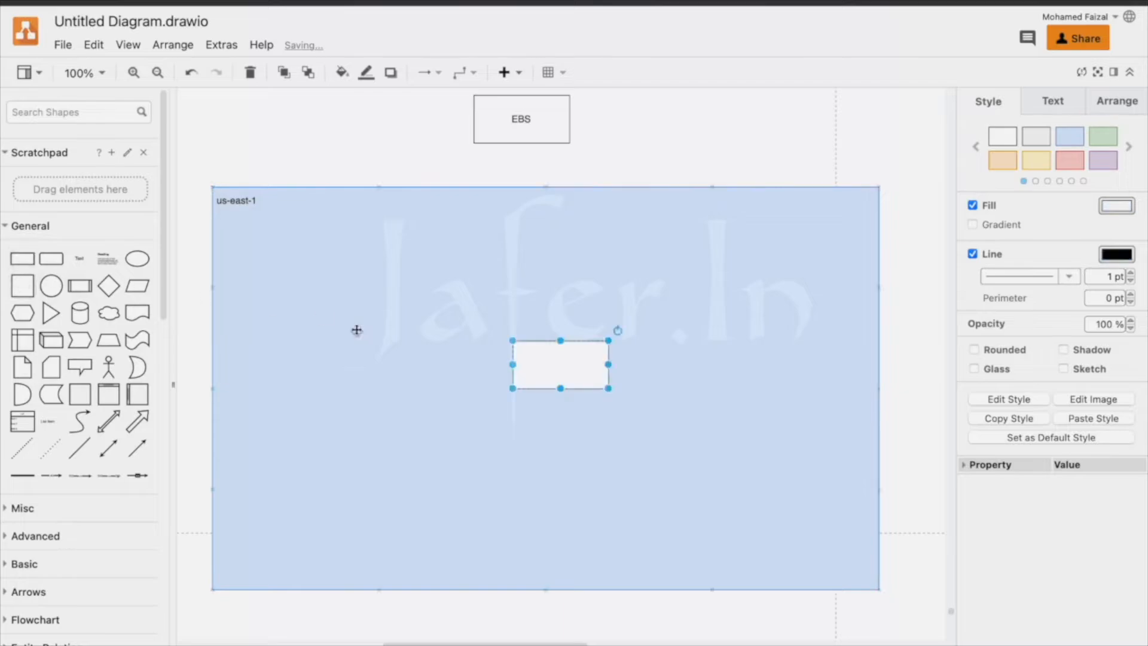
drag(577, 363, 432, 425)
drag(331, 348, 708, 334)
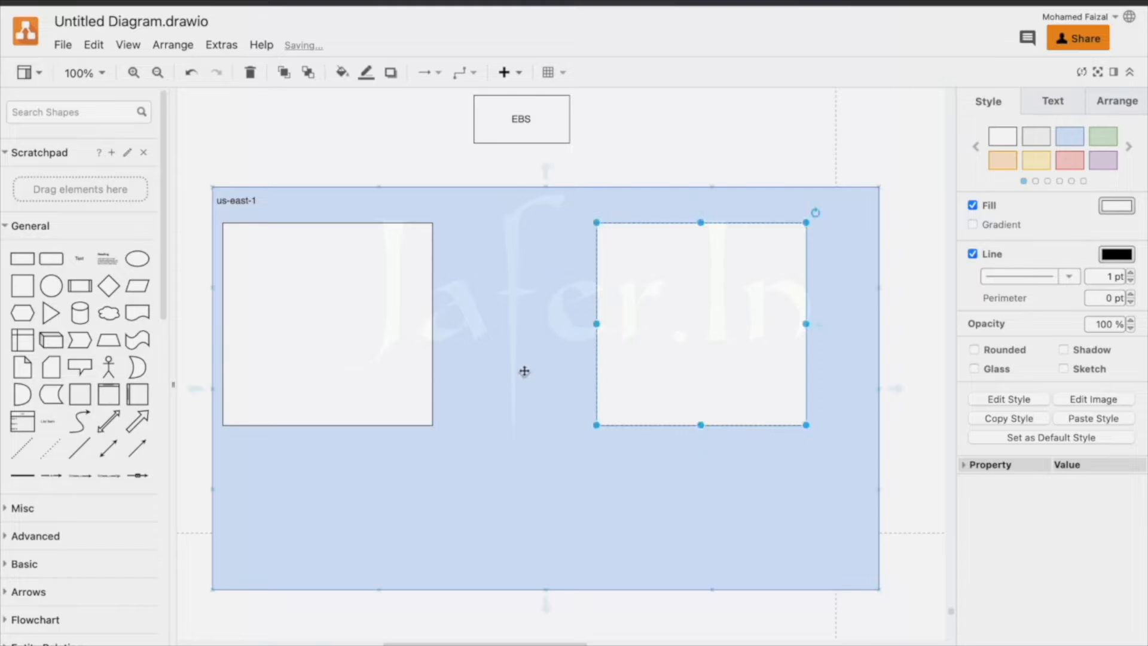
key(ctrl+v)
drag(378, 352, 358, 547)
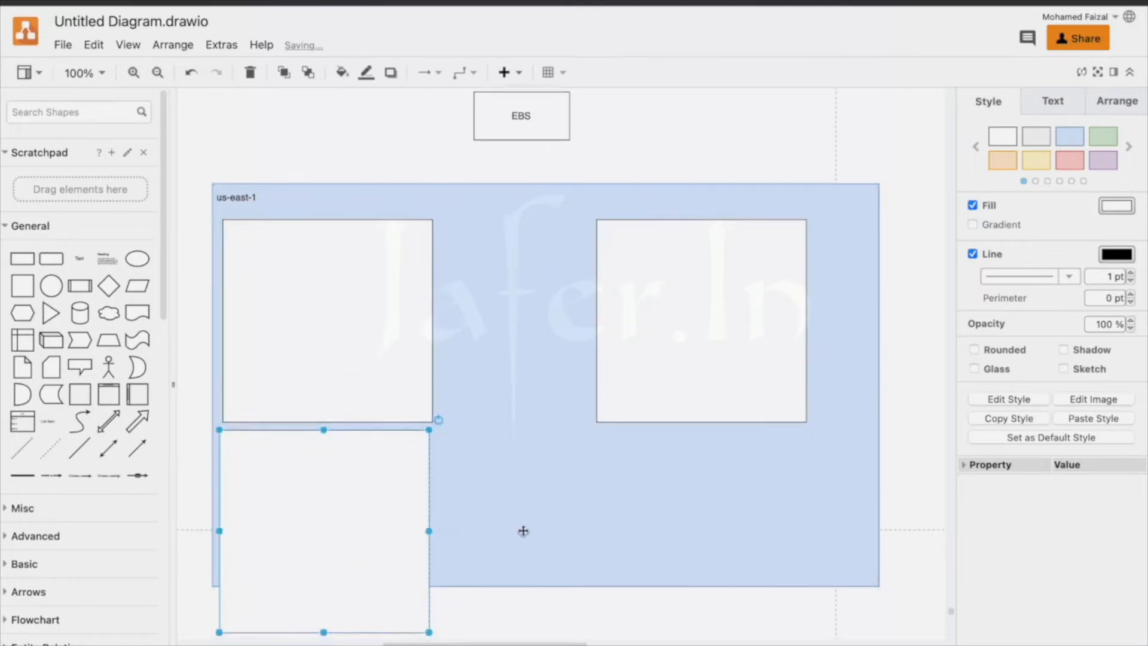
Step: Extend the blue region's lower edge to enclose the lower white box and move the EBS box just above the region
click(609, 541)
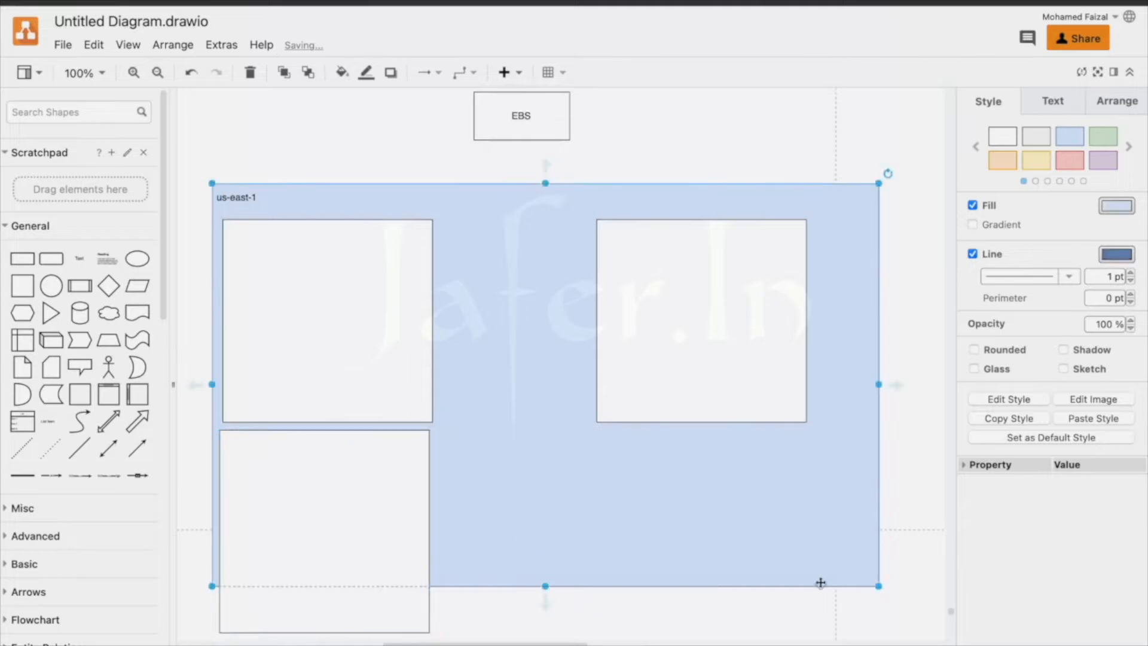
drag(545, 587, 545, 616)
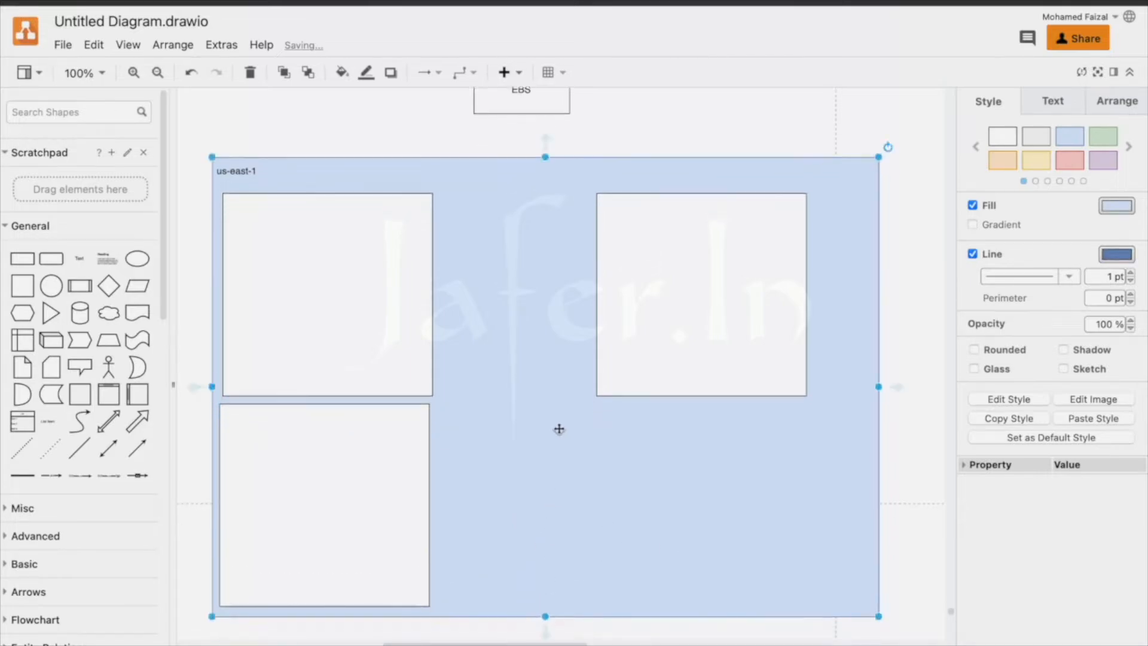
drag(522, 107, 524, 145)
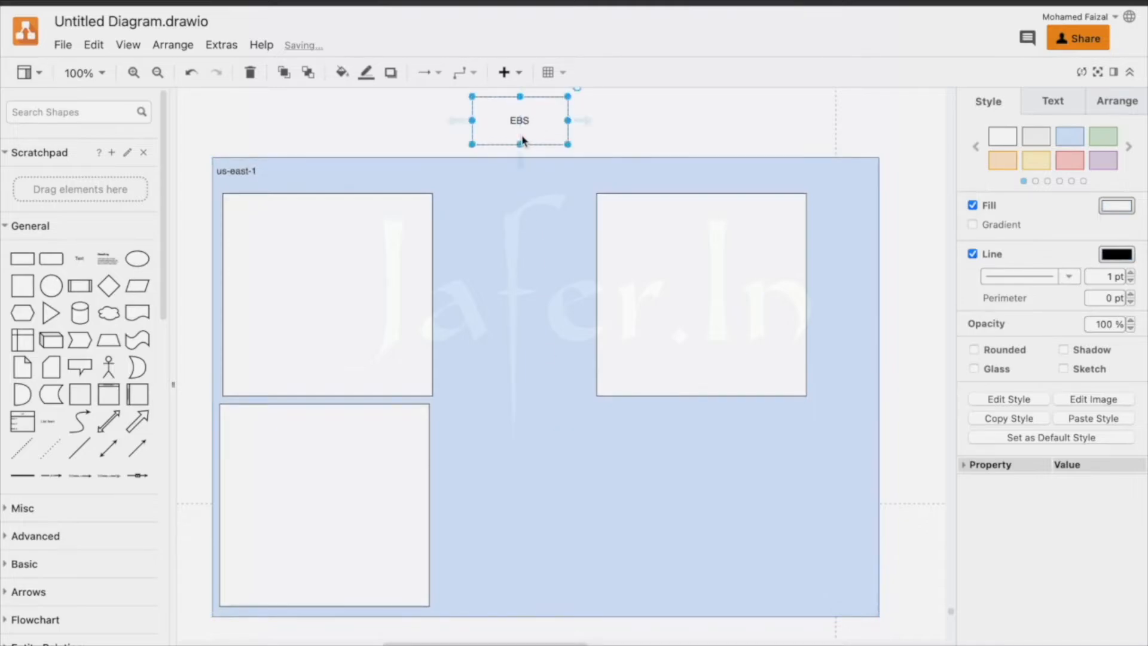
click(589, 340)
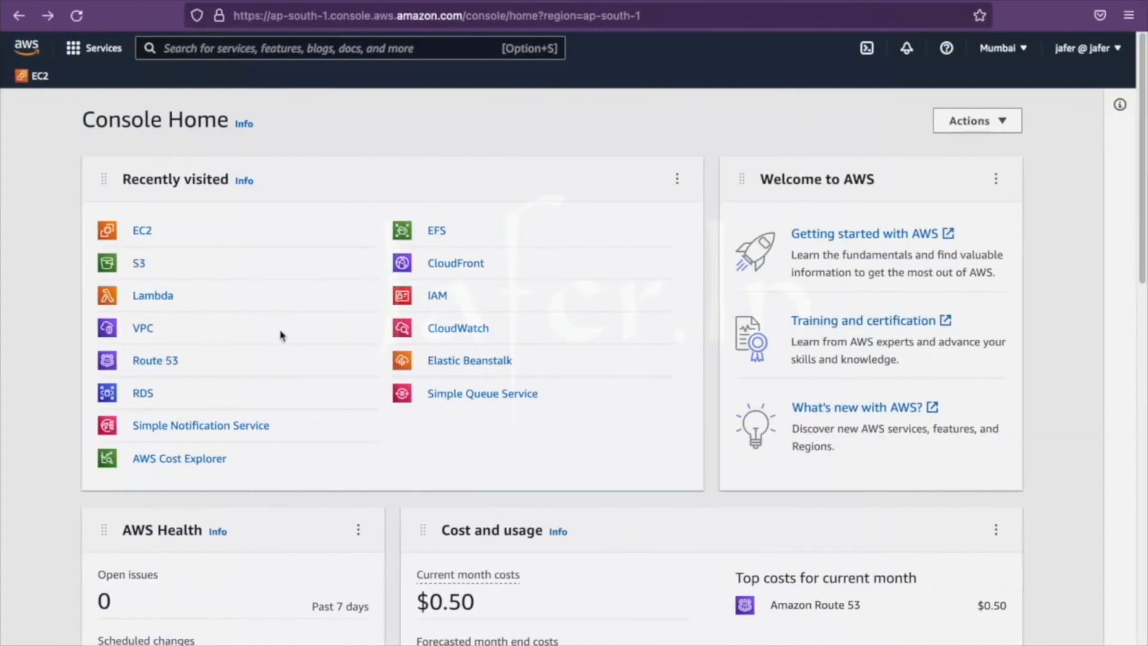
Step: In the AWS console's EC2 service, start launching an instance from the 64-bit (x86) Amazon Linux 2 AMI with Kernel 5.10
click(144, 231)
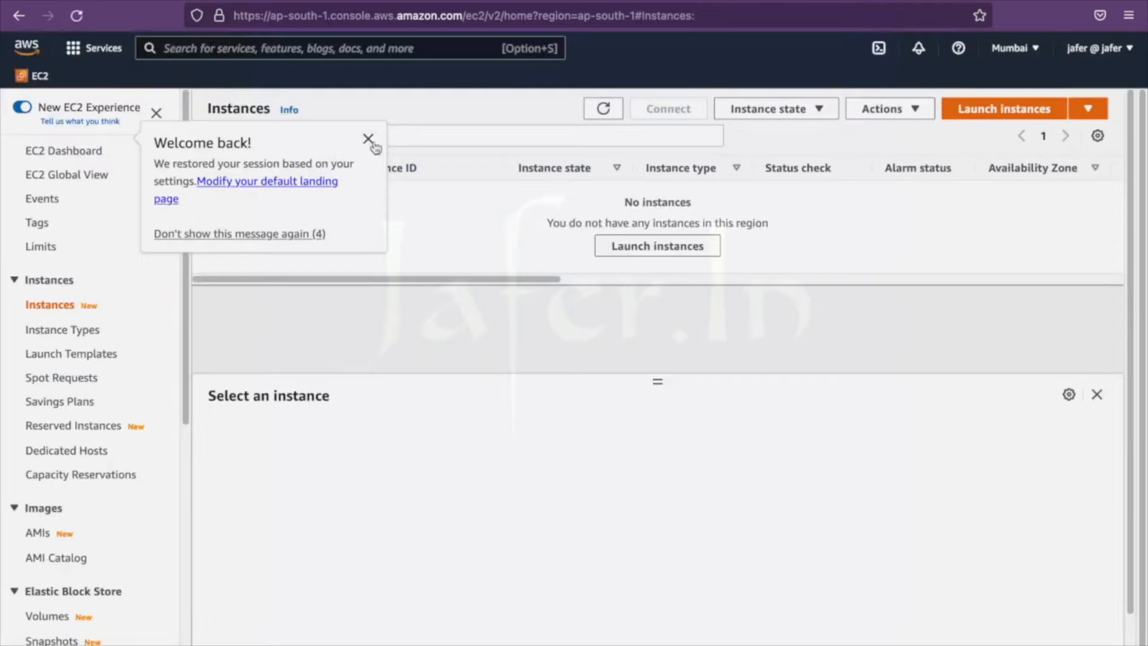
click(369, 139)
click(1025, 119)
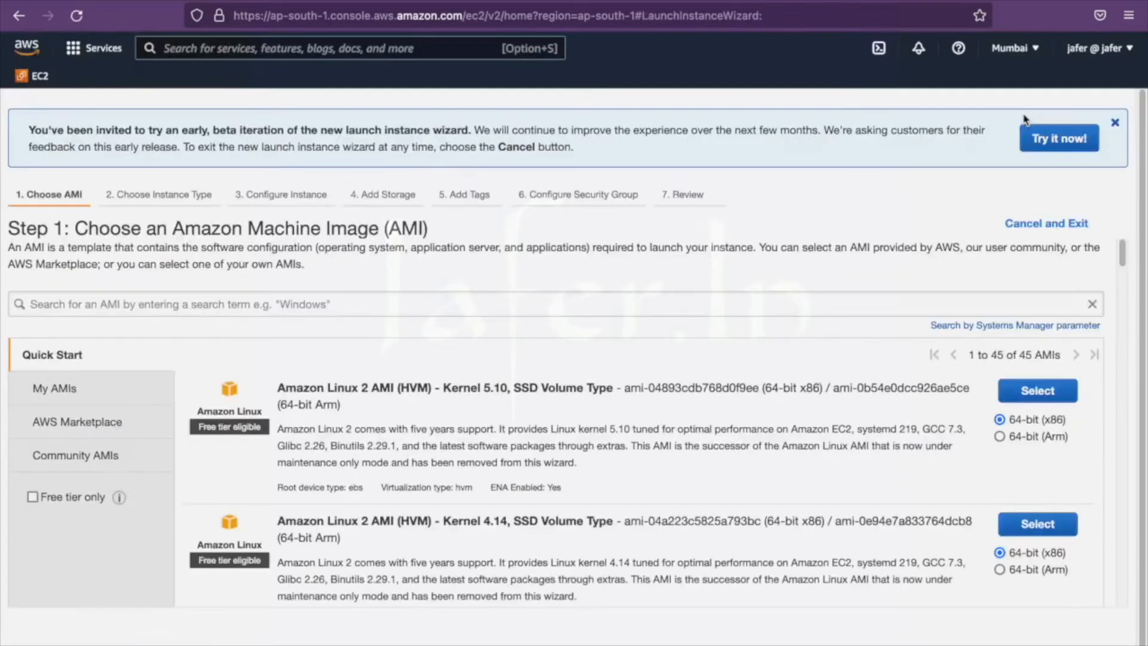
scroll(832, 368, down, 3)
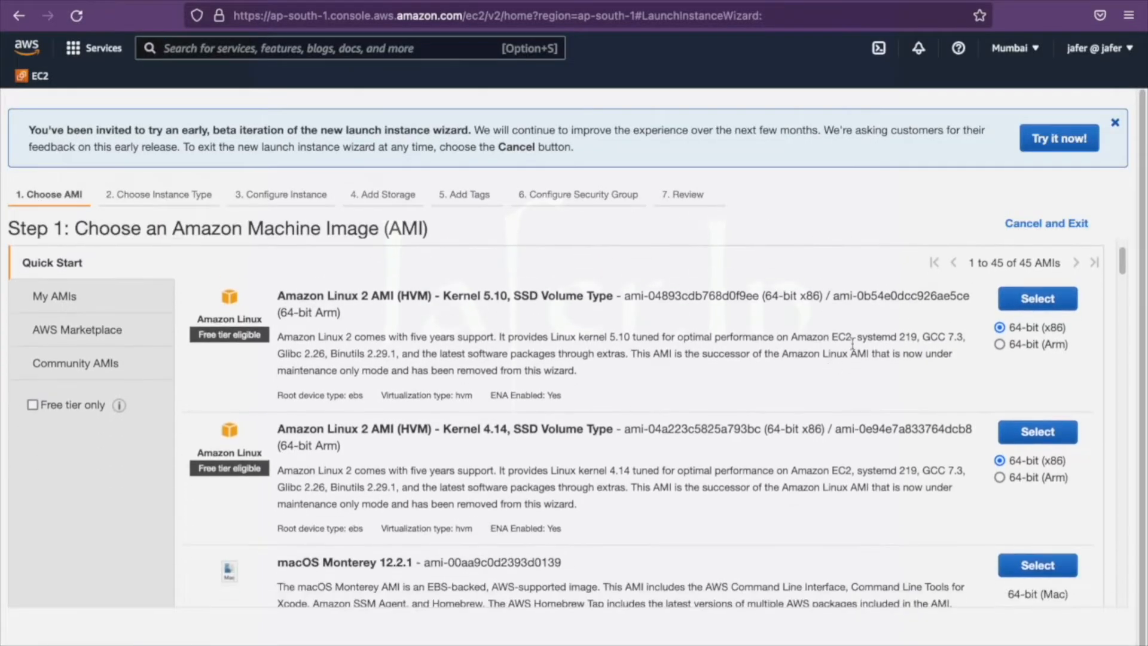
click(1027, 299)
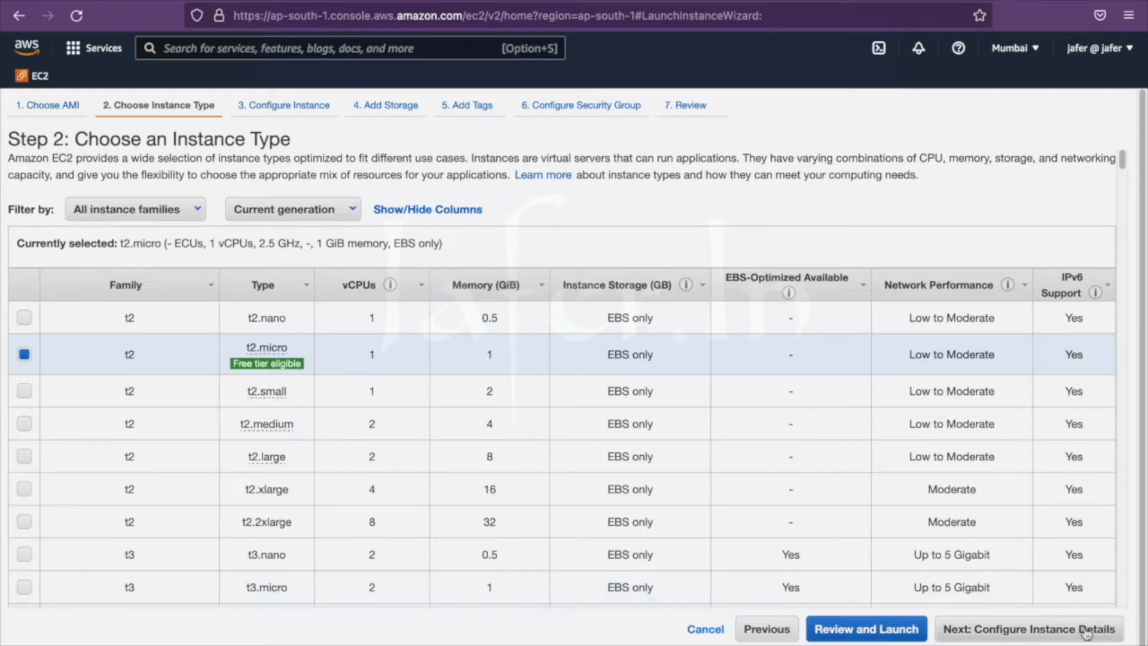
Step: Keep t2.micro and the default instance, storage and tag settings, assign the existing launch-wizard-1 security group and proceed to the review
click(1087, 634)
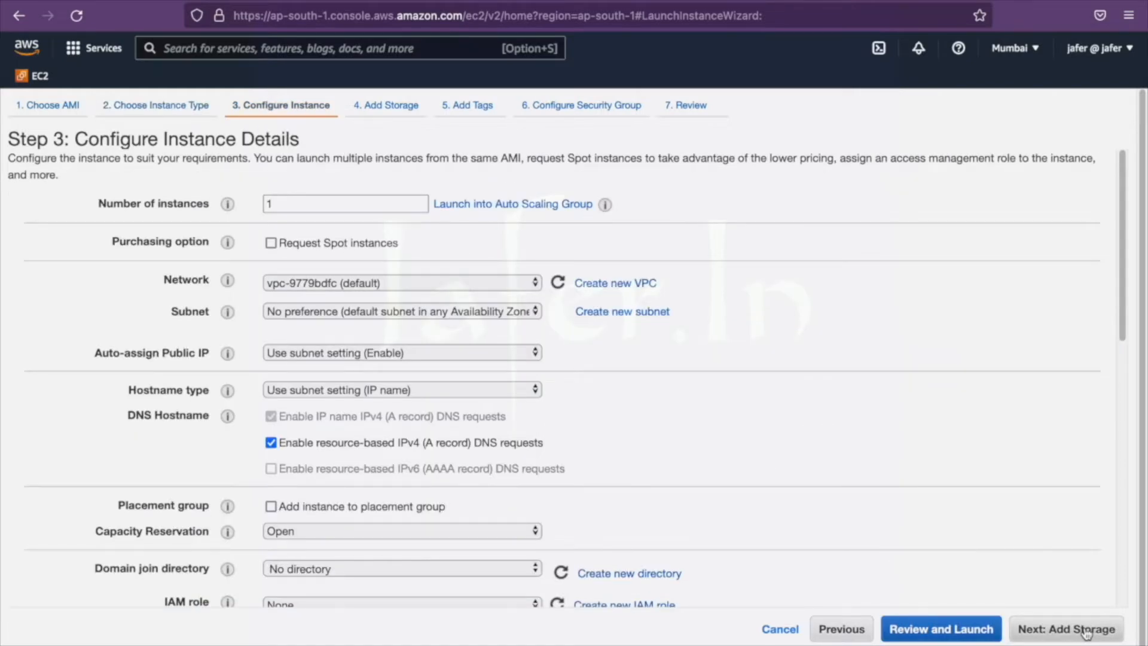
click(1086, 634)
click(1086, 634)
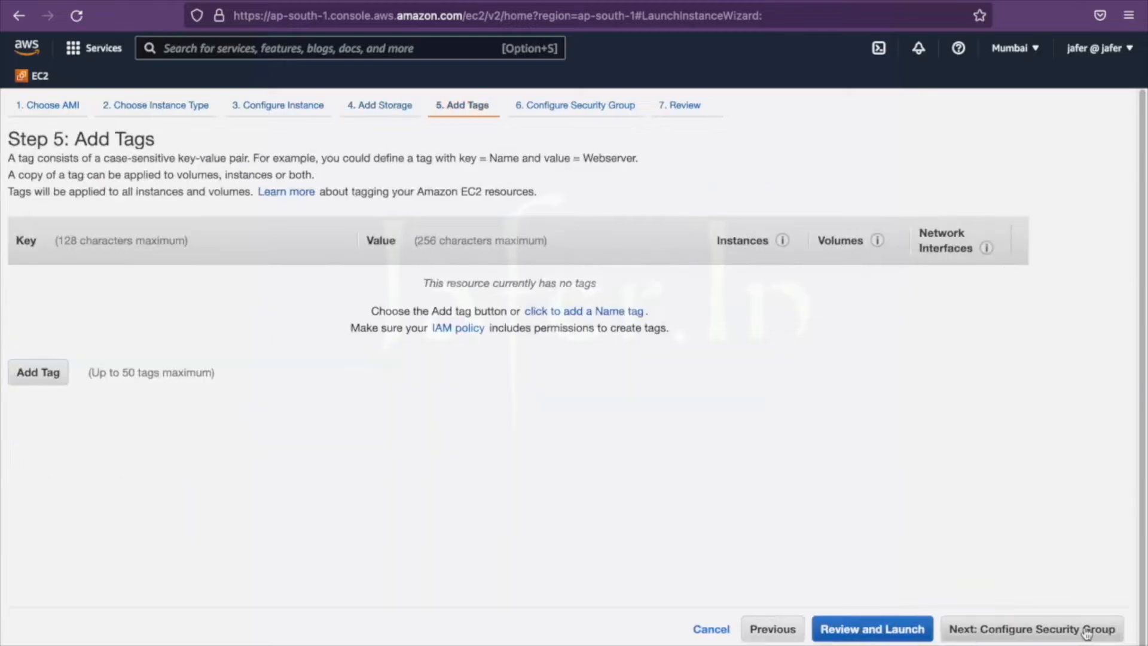
click(1086, 634)
click(367, 238)
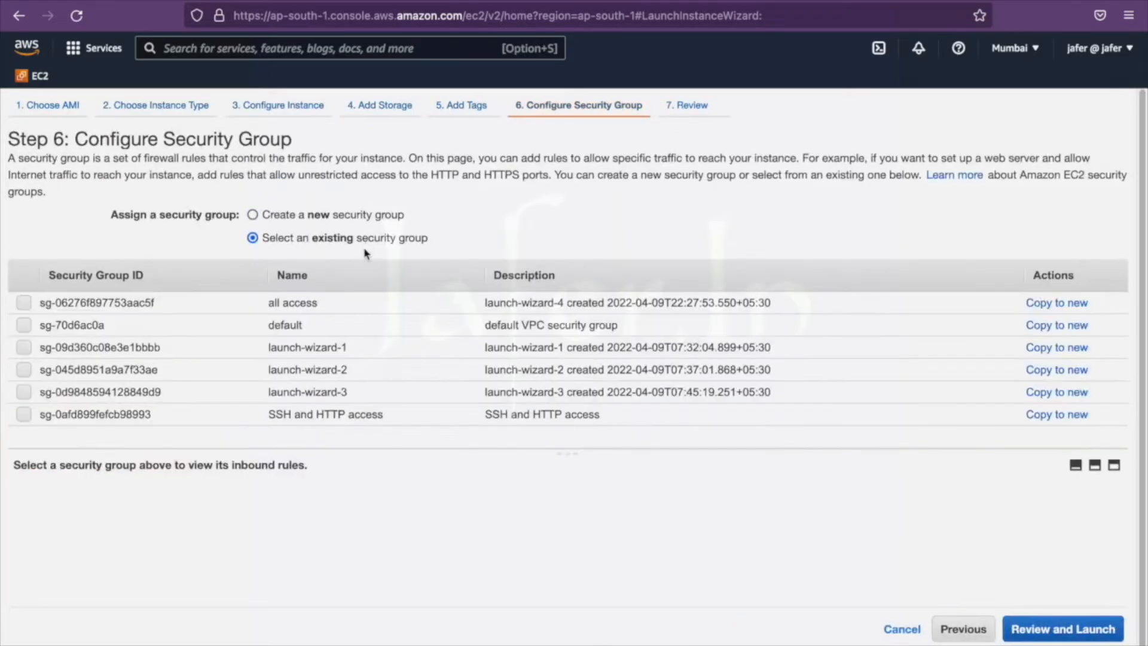
click(334, 347)
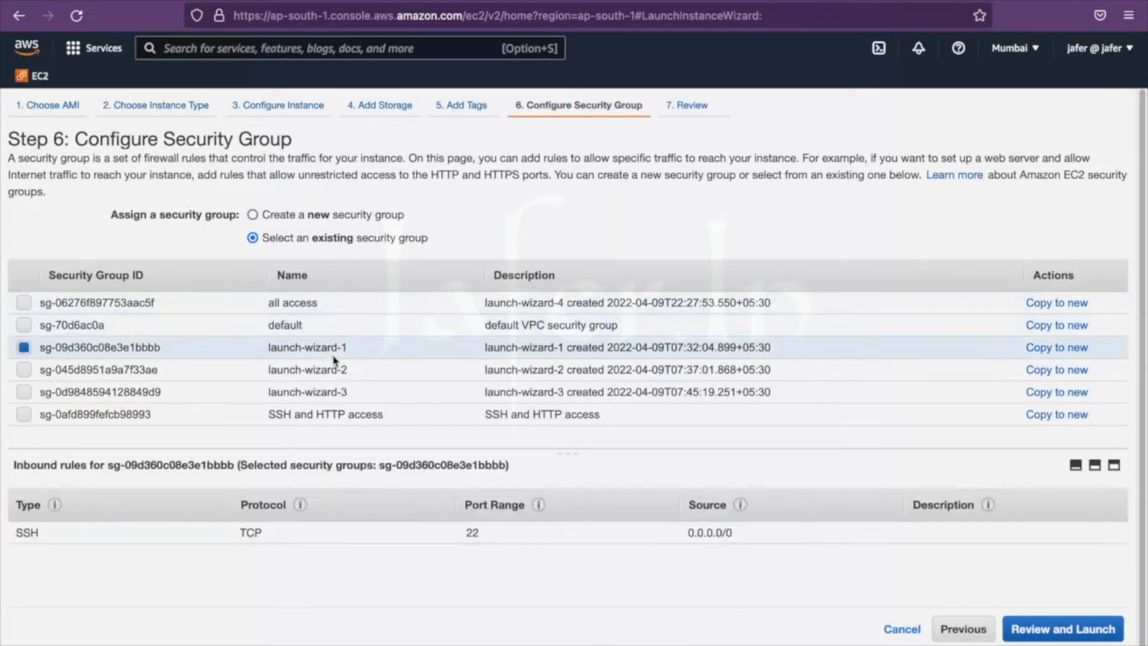
click(1062, 629)
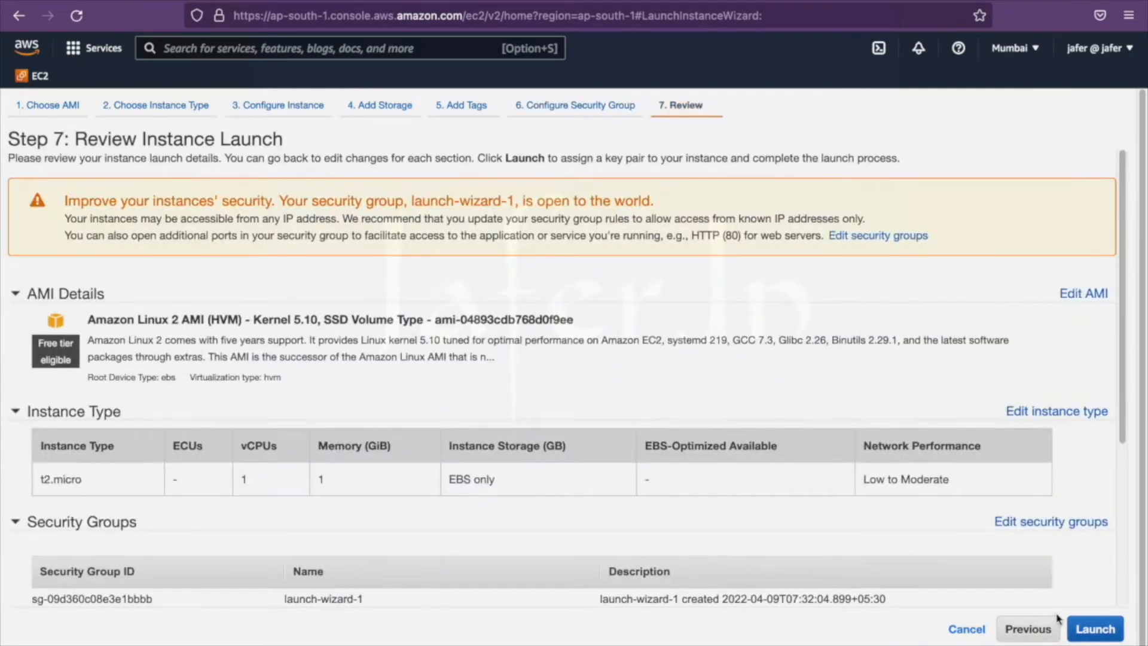
Step: Launch the instance with the existing fzy RSA key pair, acknowledging access to its private key file
click(1103, 635)
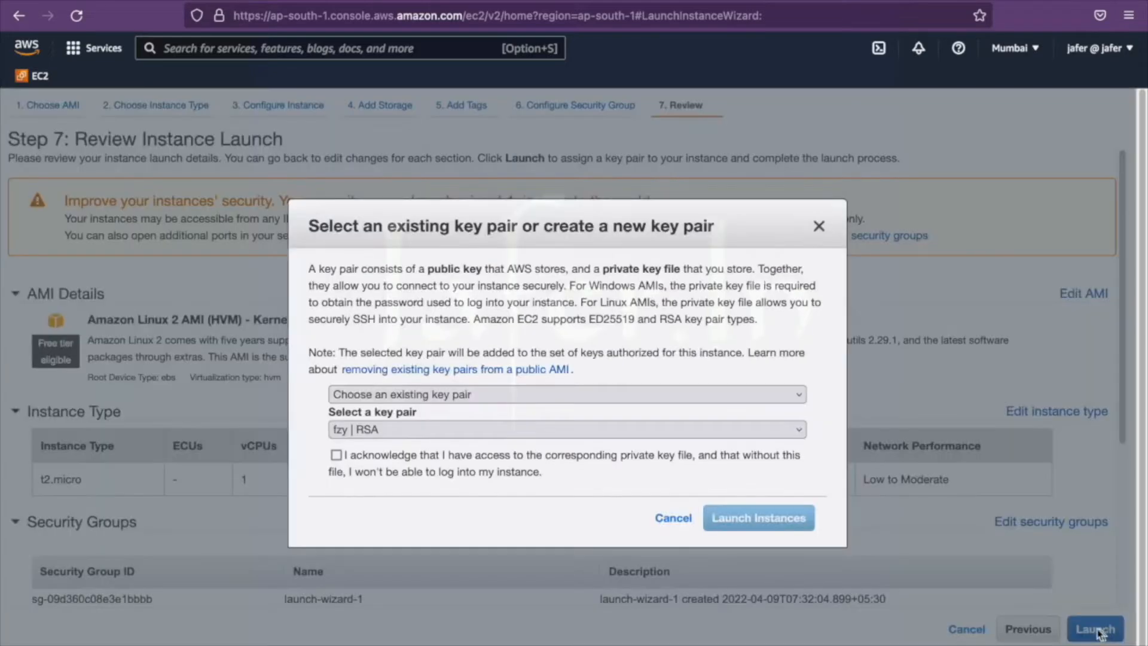
click(556, 462)
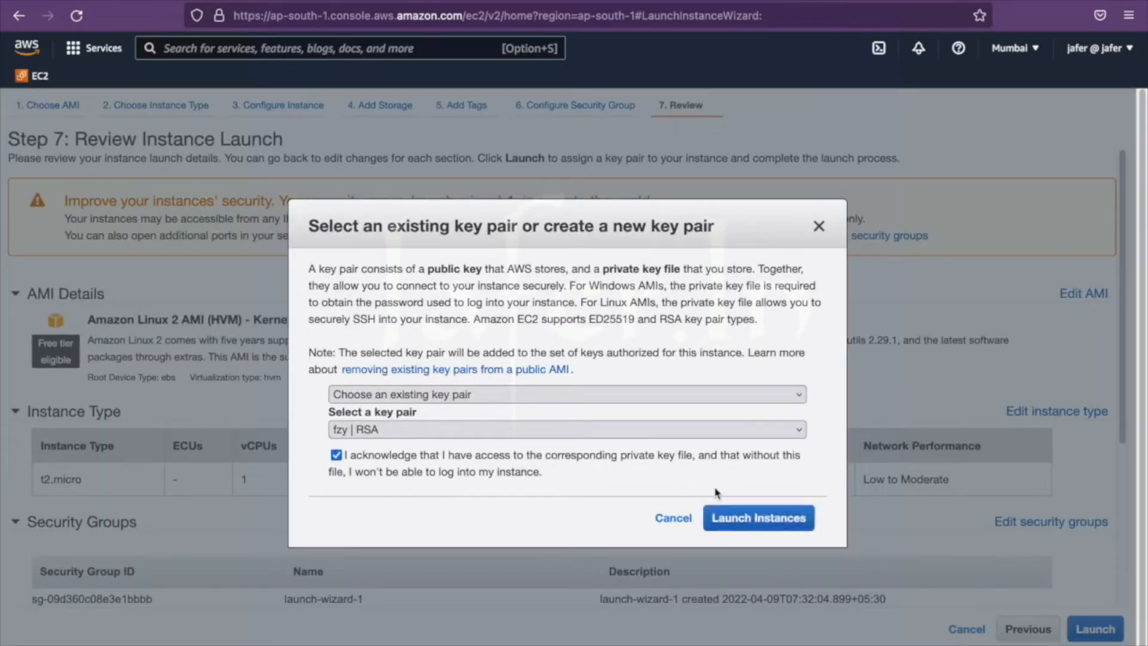
click(741, 518)
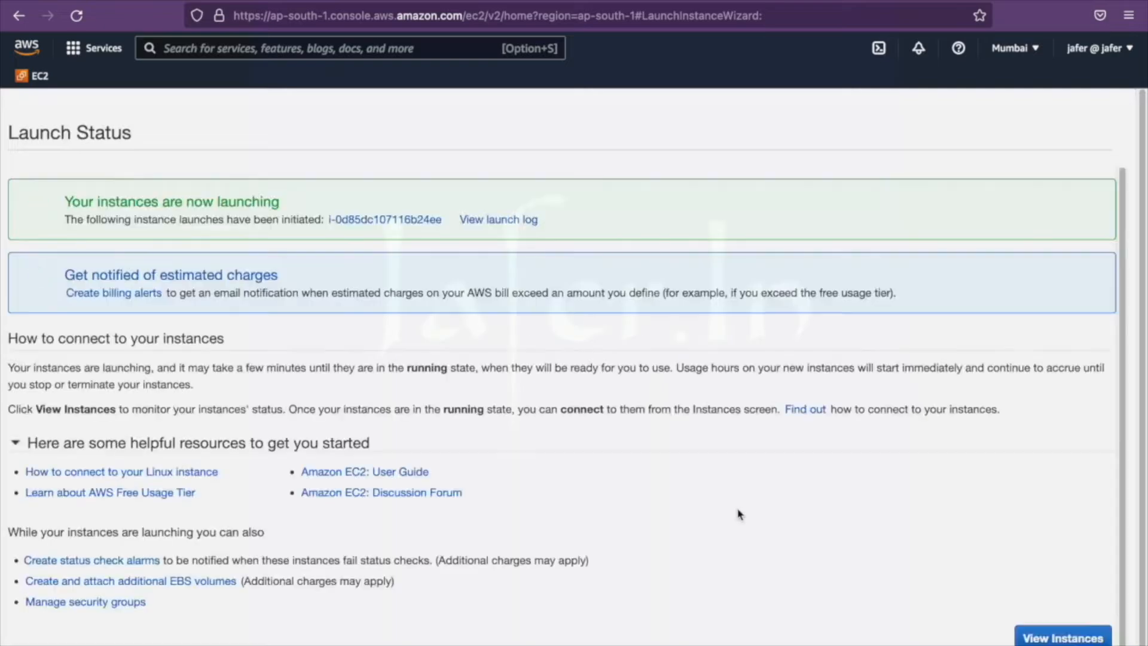
Step: List all EC2 instances without the ID filter and refresh the list to check the new instance's state
click(360, 222)
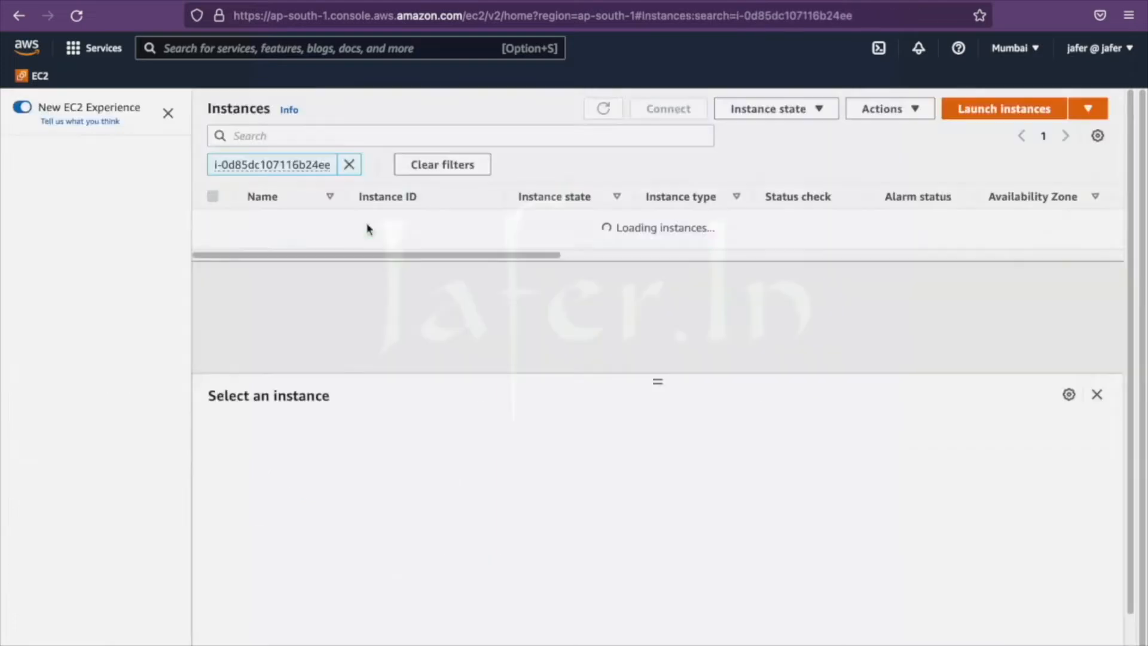
click(348, 165)
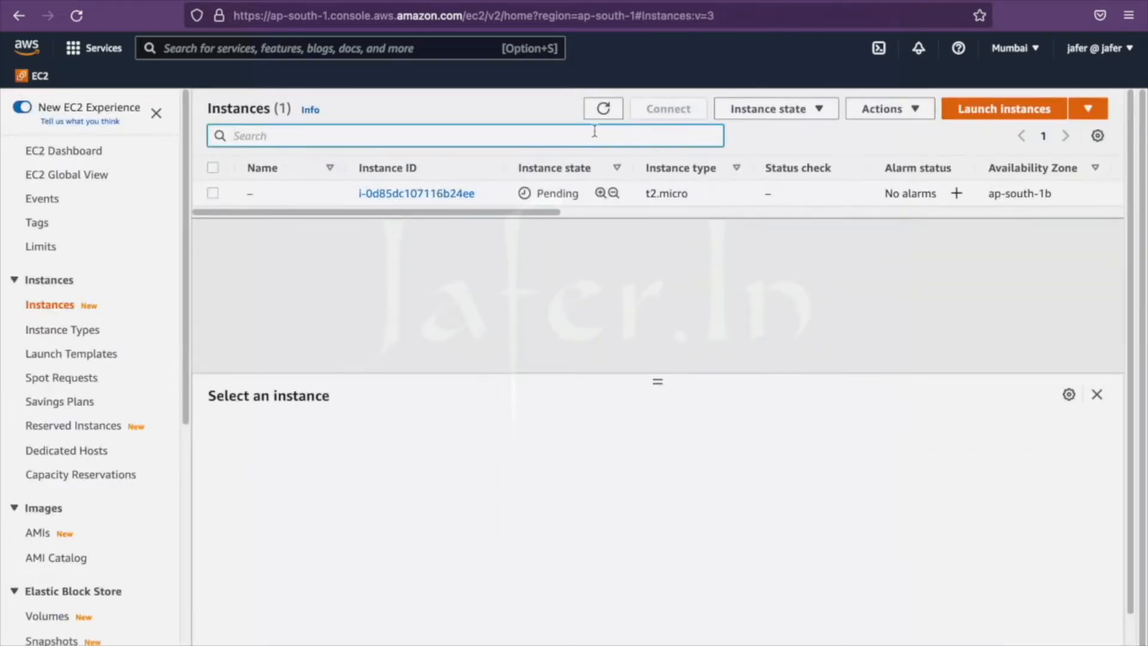
click(605, 110)
click(604, 111)
click(605, 111)
click(605, 111)
click(604, 111)
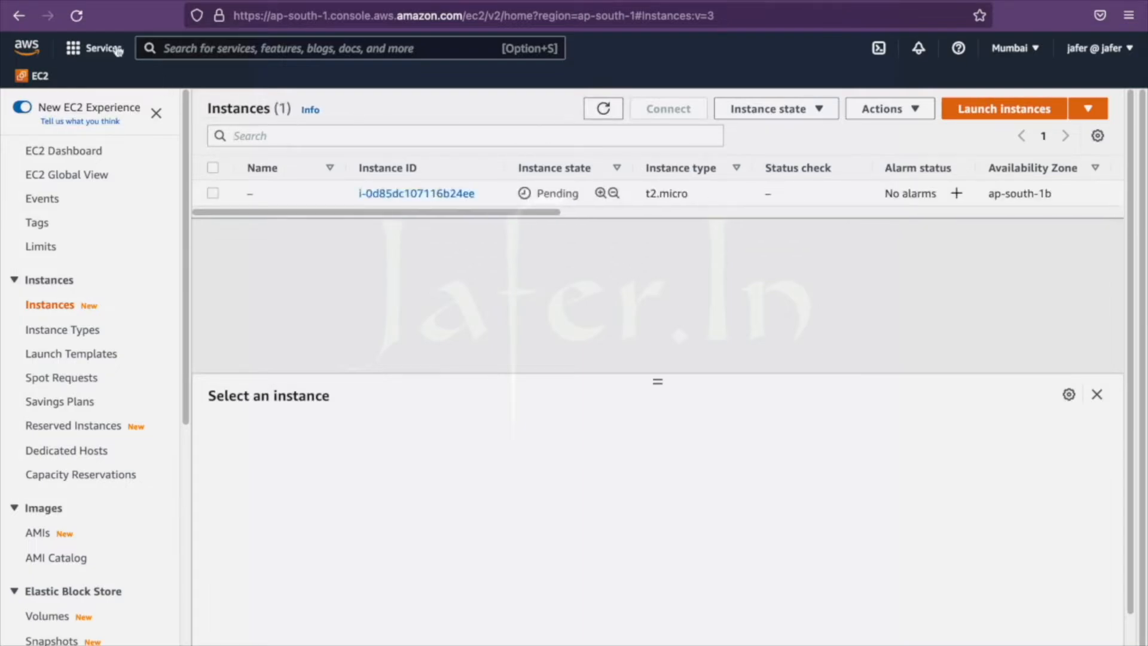
click(77, 15)
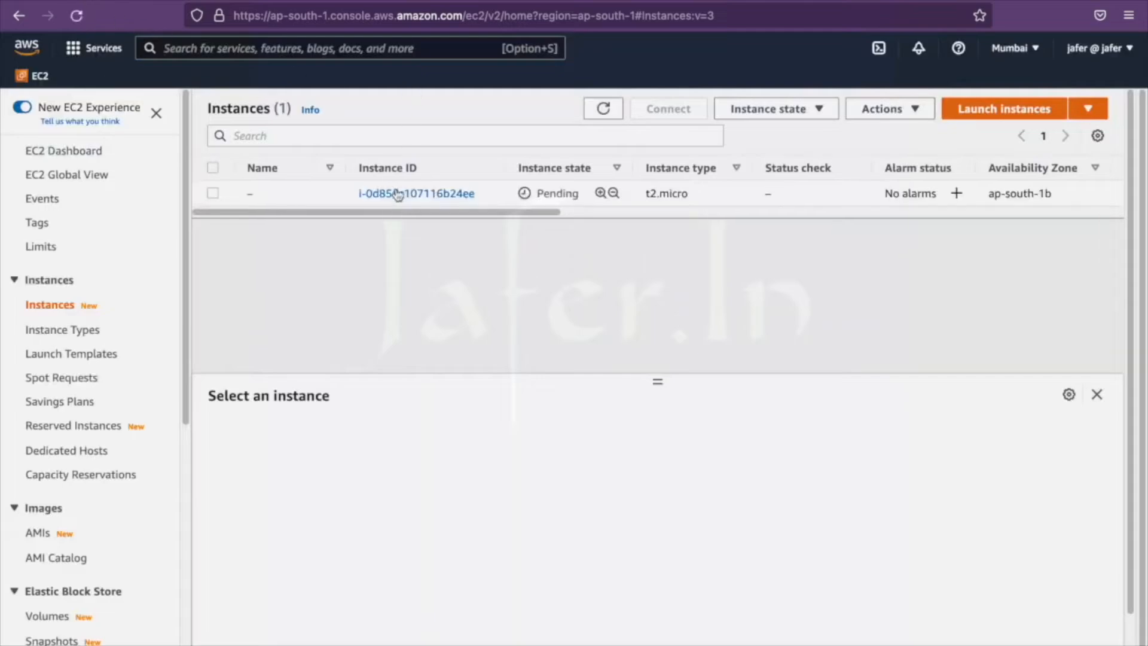
Step: Open the new instance's details and examine its root device and attached block devices under Storage
click(396, 194)
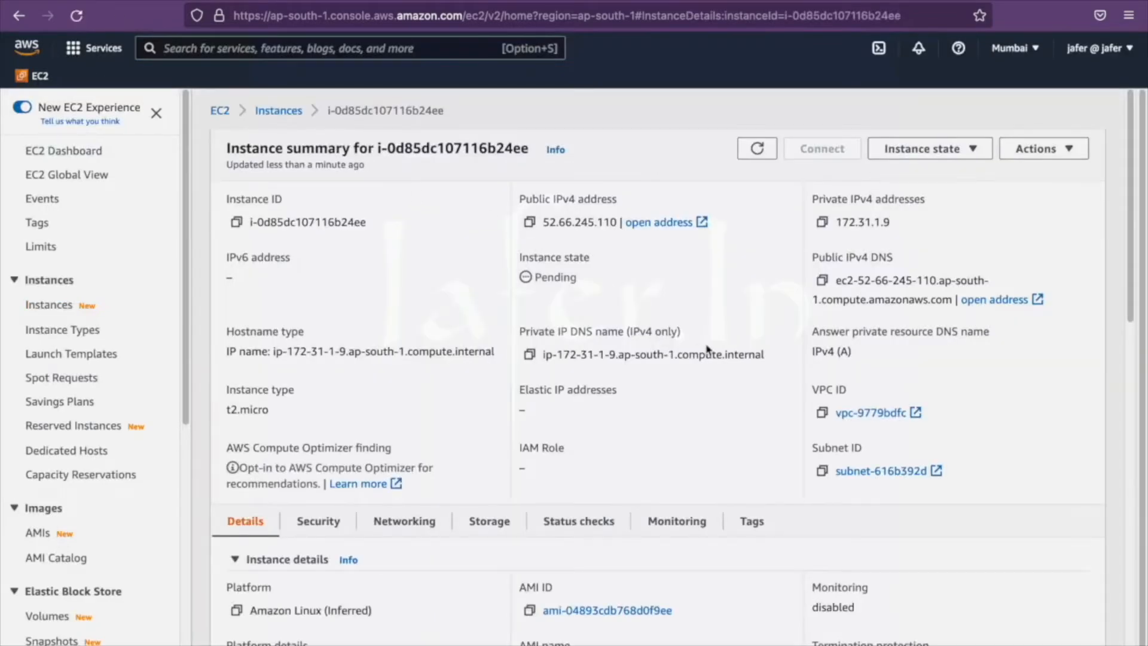
scroll(708, 349, down, 5)
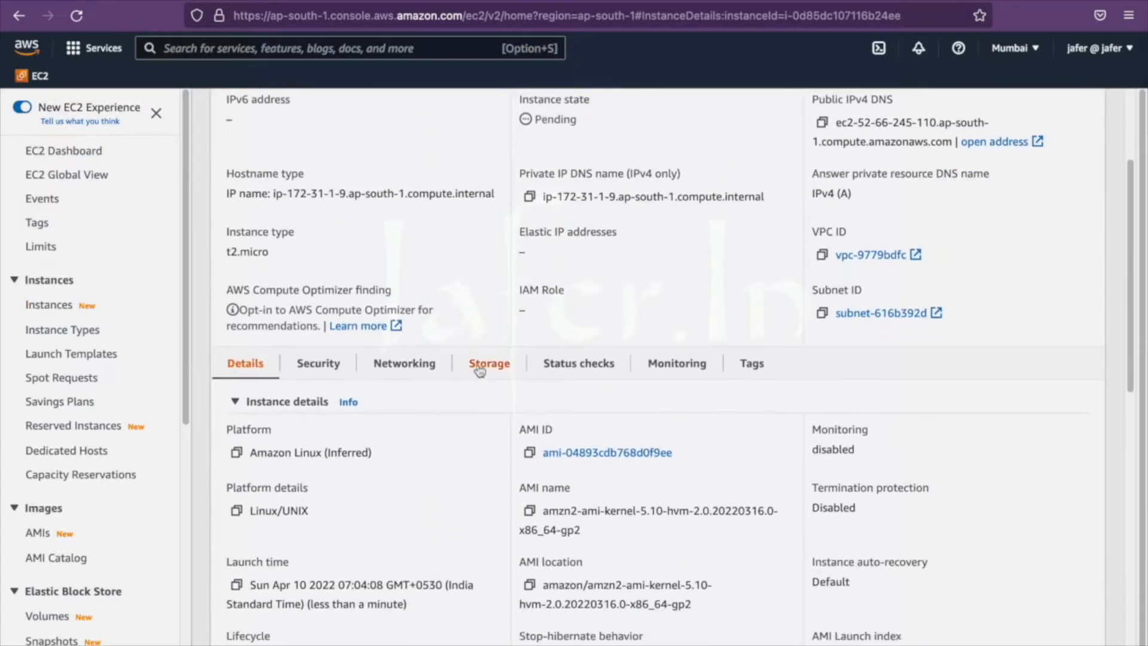
click(480, 366)
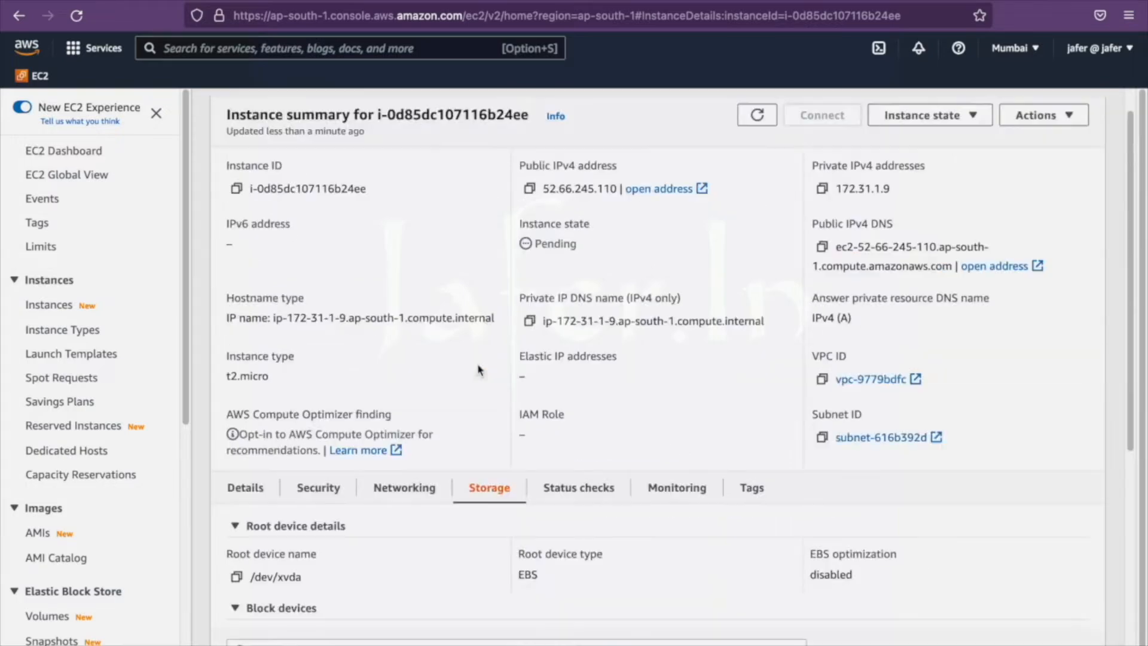
scroll(657, 398, down, 4)
scroll(657, 398, down, 4)
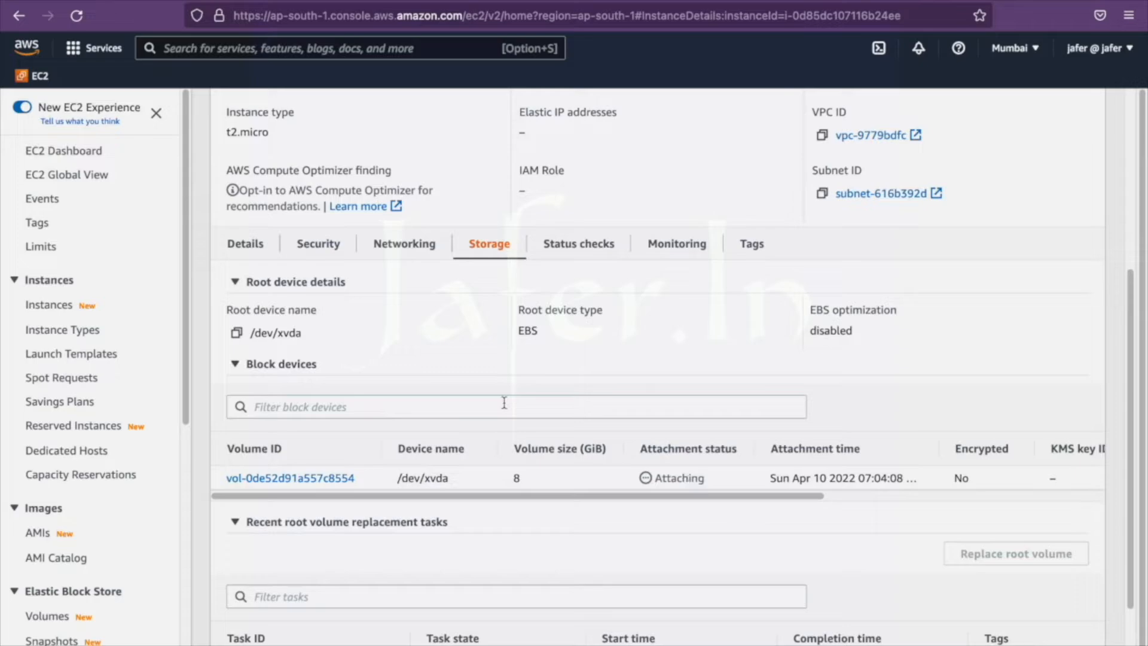
Step: Switch back to the draw.io diagram and add a square labelled "Ec2 Server" inside the upper-left white box
key(ctrl+Left)
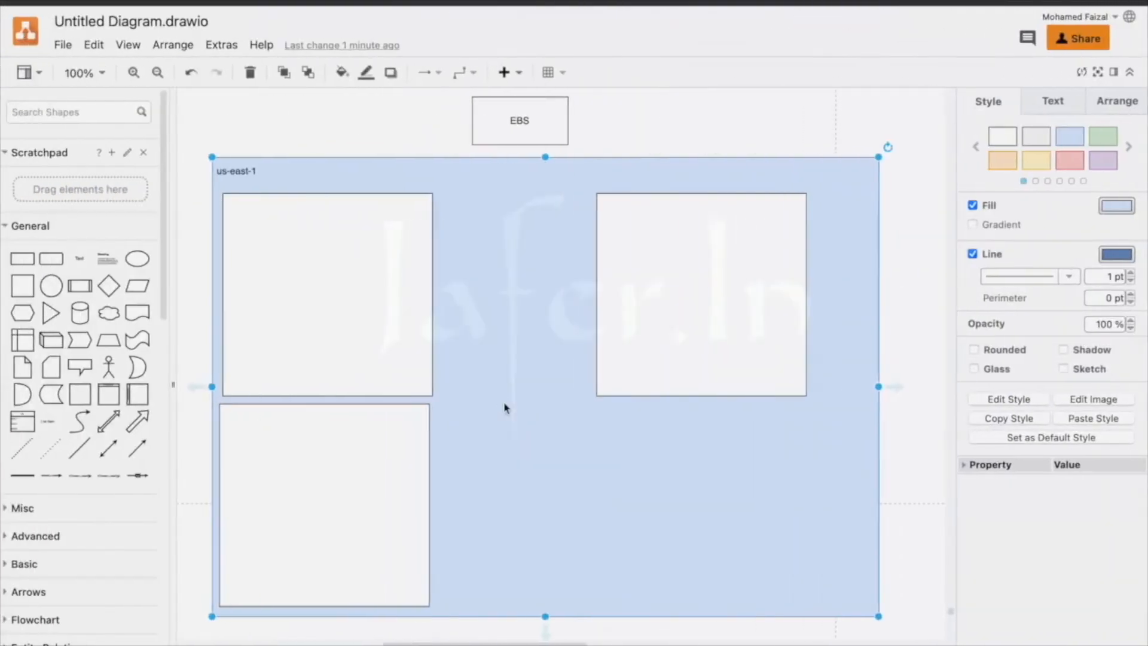
click(22, 286)
drag(548, 369, 261, 253)
double_click(261, 253)
text(Ed2 Server)
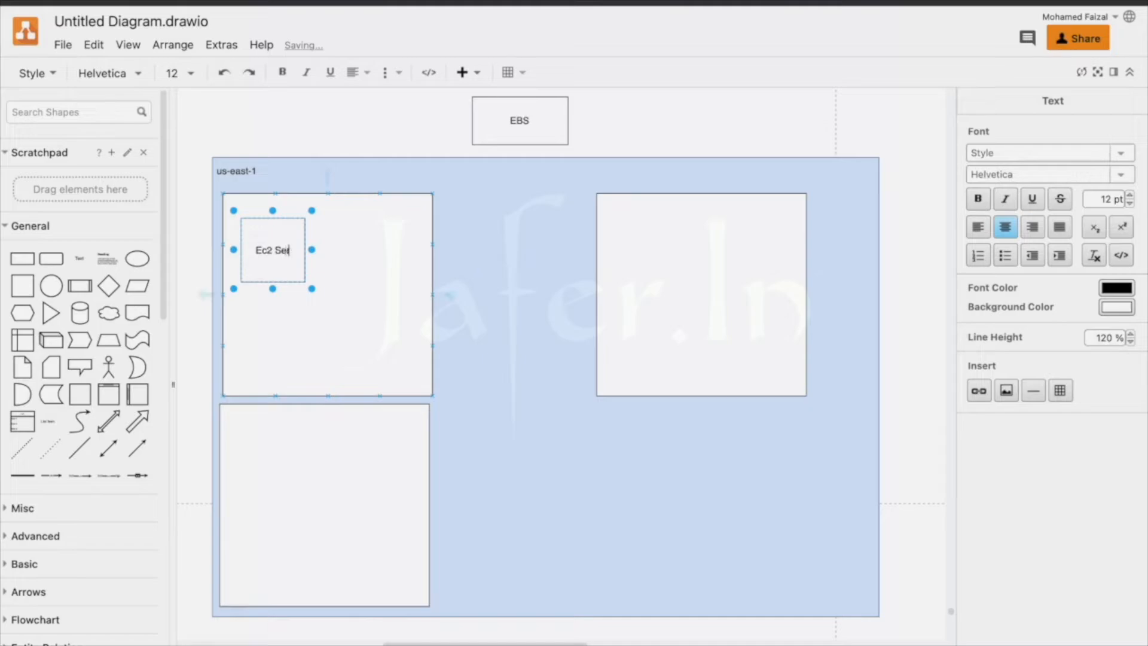
Step: Add a rectangle labelled "volume / Harddisk" directly beneath the Ec2 Server square
click(22, 258)
drag(564, 369, 291, 312)
double_click(288, 311)
click(288, 311)
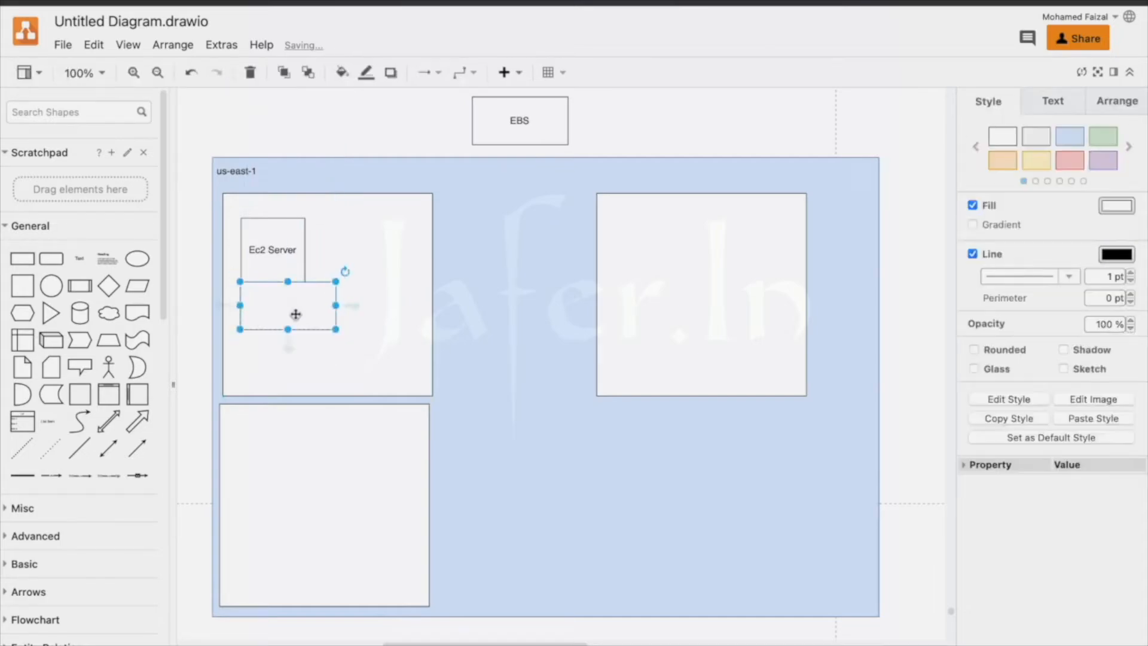
double_click(288, 312)
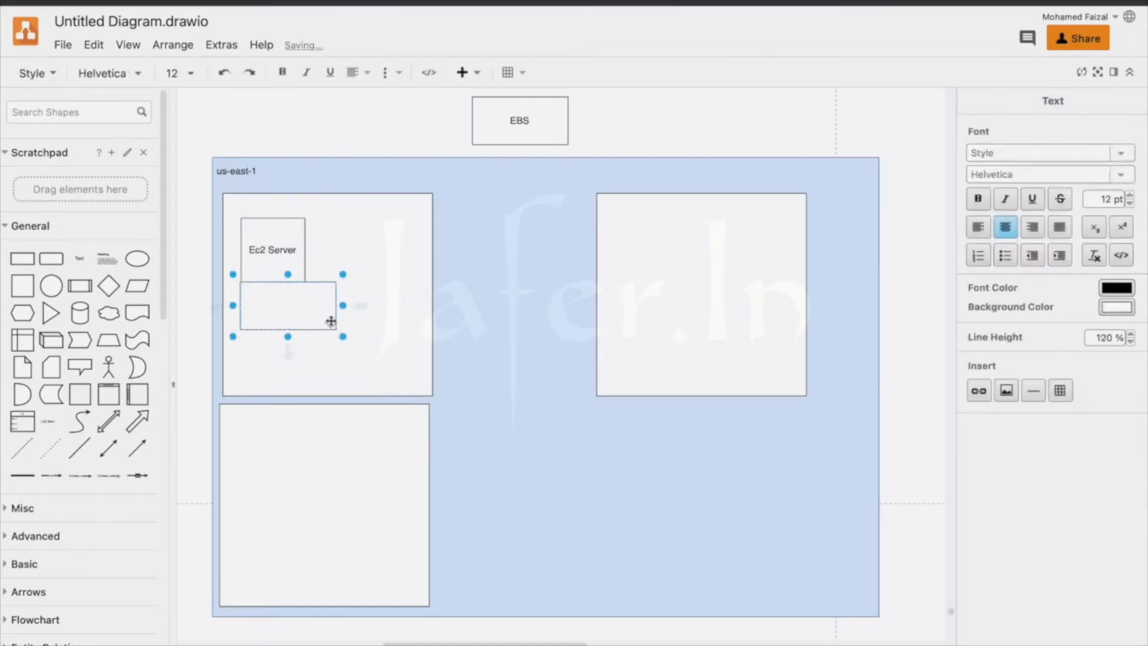
text(volume / Hard)
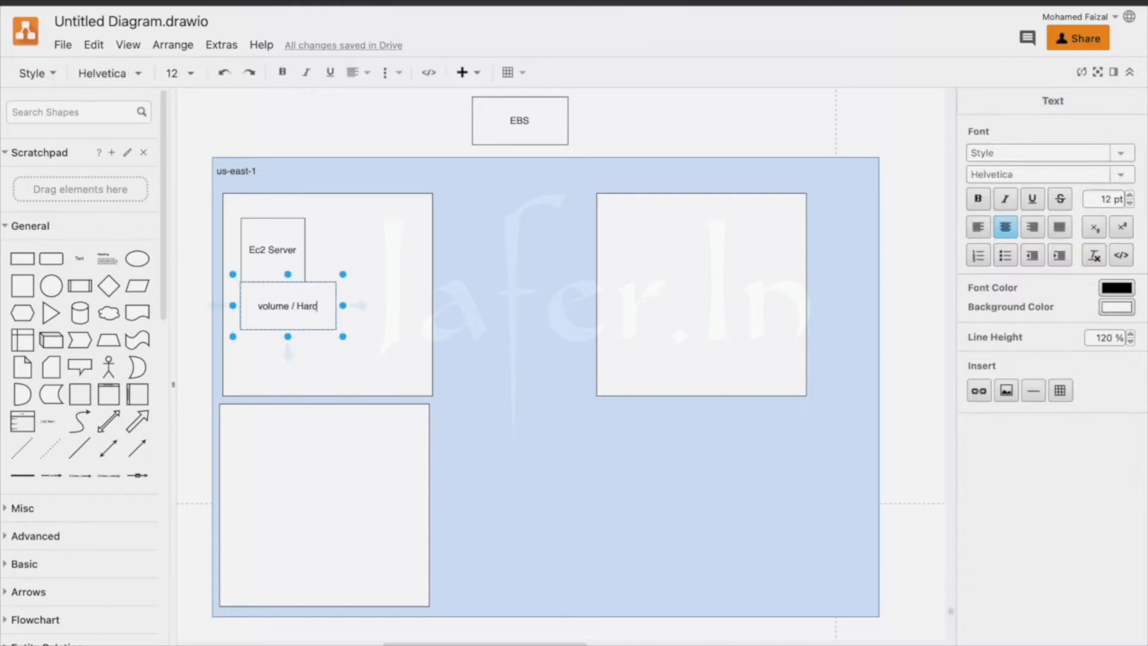
text(disk)
Step: Fill the Ec2 Server square with light red and the volume / Harddisk rectangle with light yellow
click(262, 250)
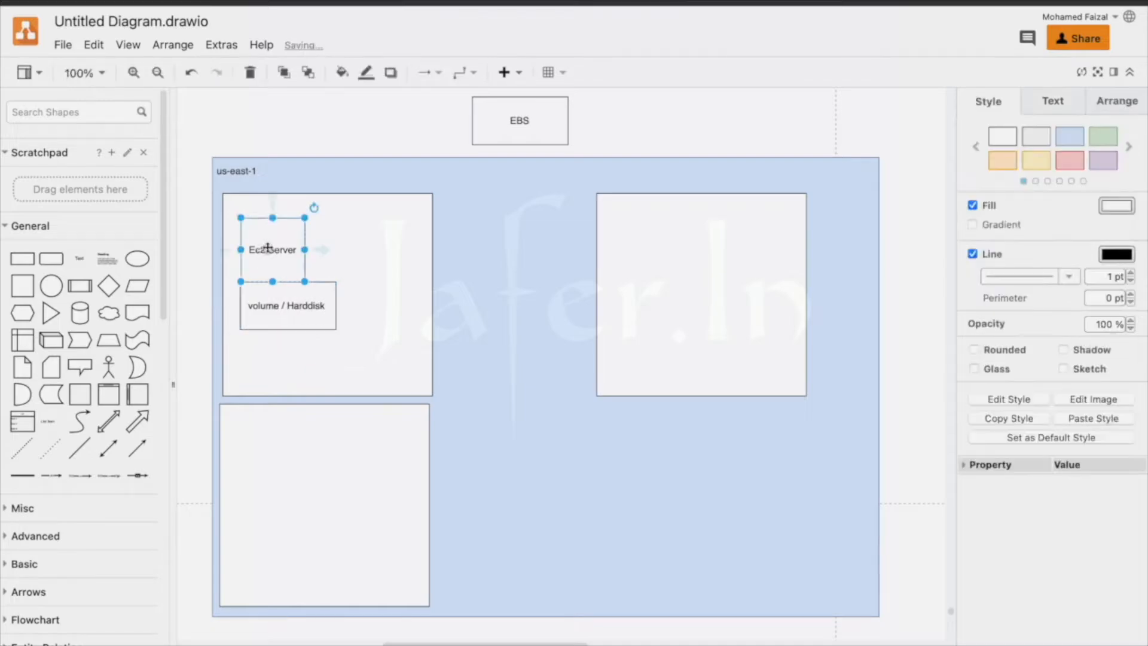
click(1070, 161)
click(287, 306)
click(1042, 163)
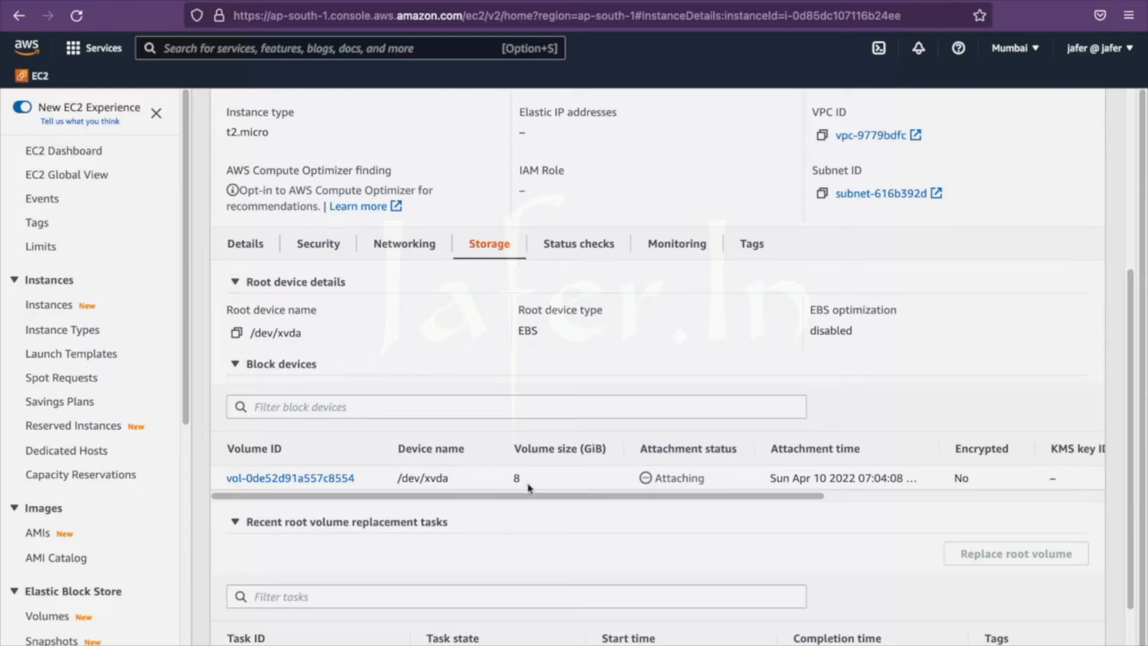
Step: Switch to the AWS console and view the list of Elastic Block Store volumes
scroll(134, 392, down, 6)
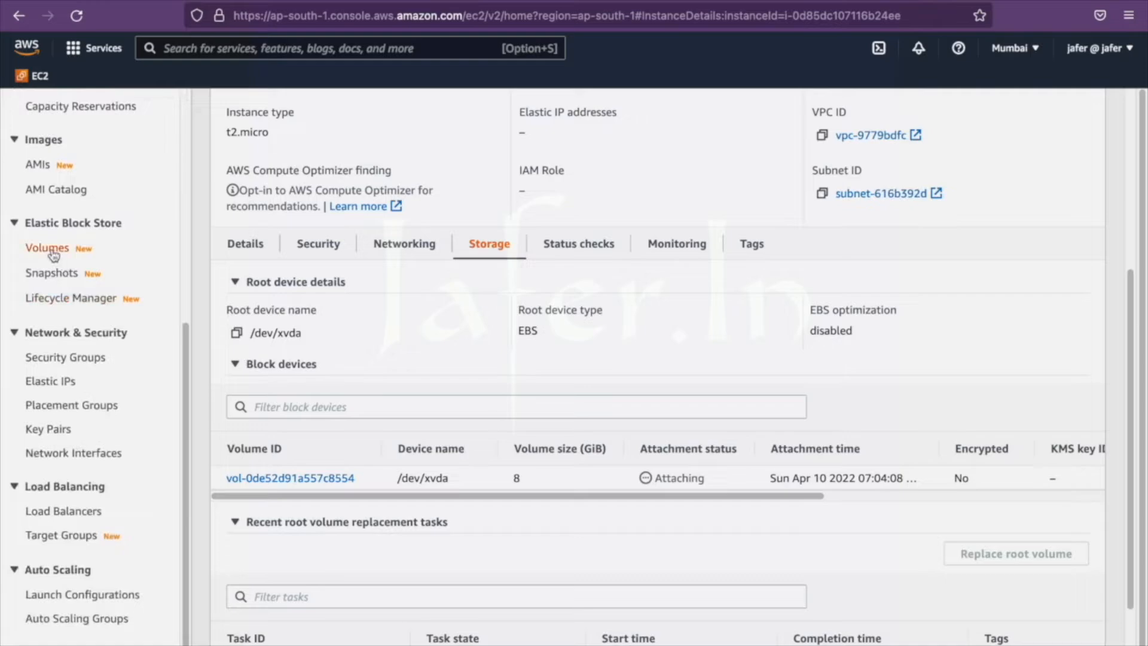
click(54, 255)
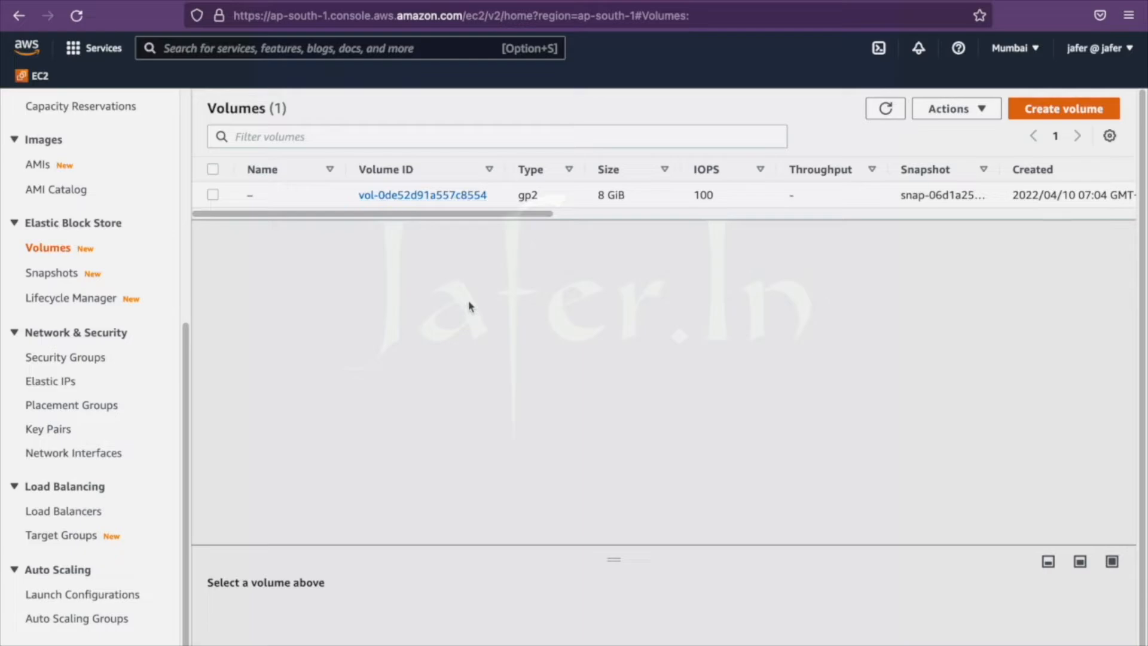
Step: Switch back to draw.io and place a widened copy of the volume box in the region's lower-right area, labelled "8 GB"
key(ctrl+Left)
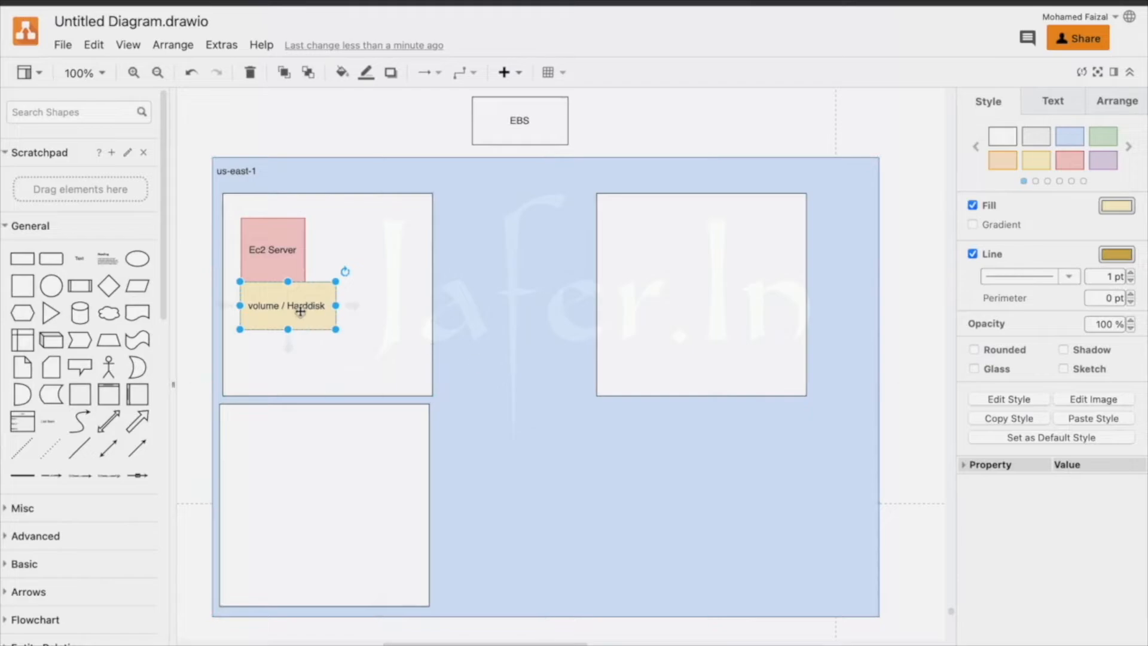
drag(300, 309, 805, 507)
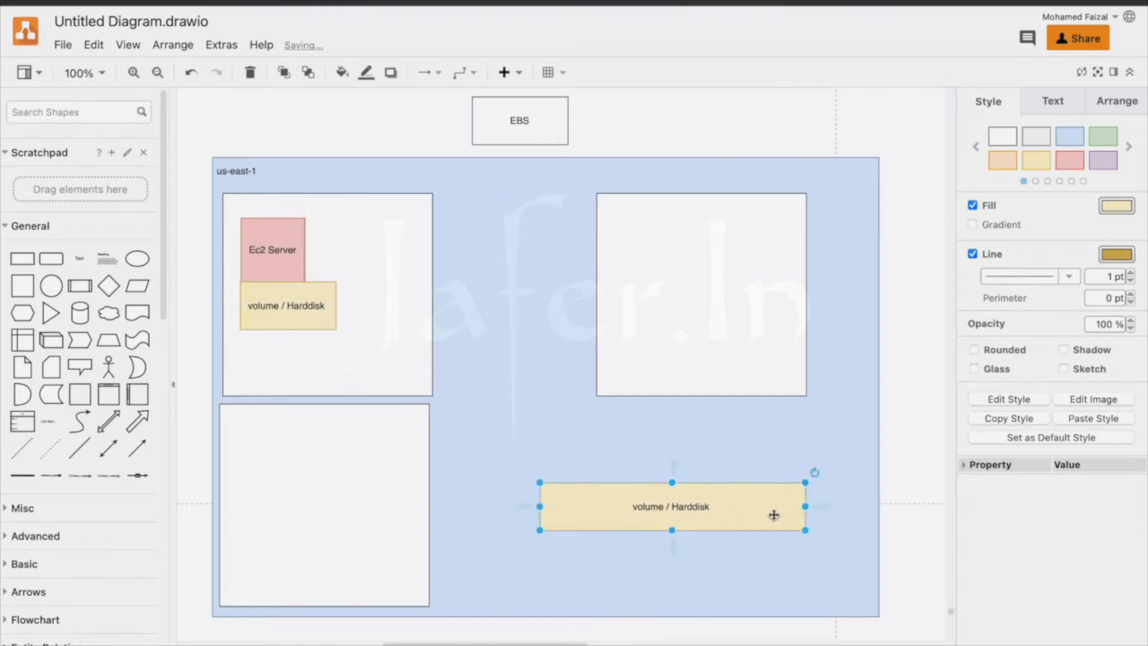
double_click(726, 504)
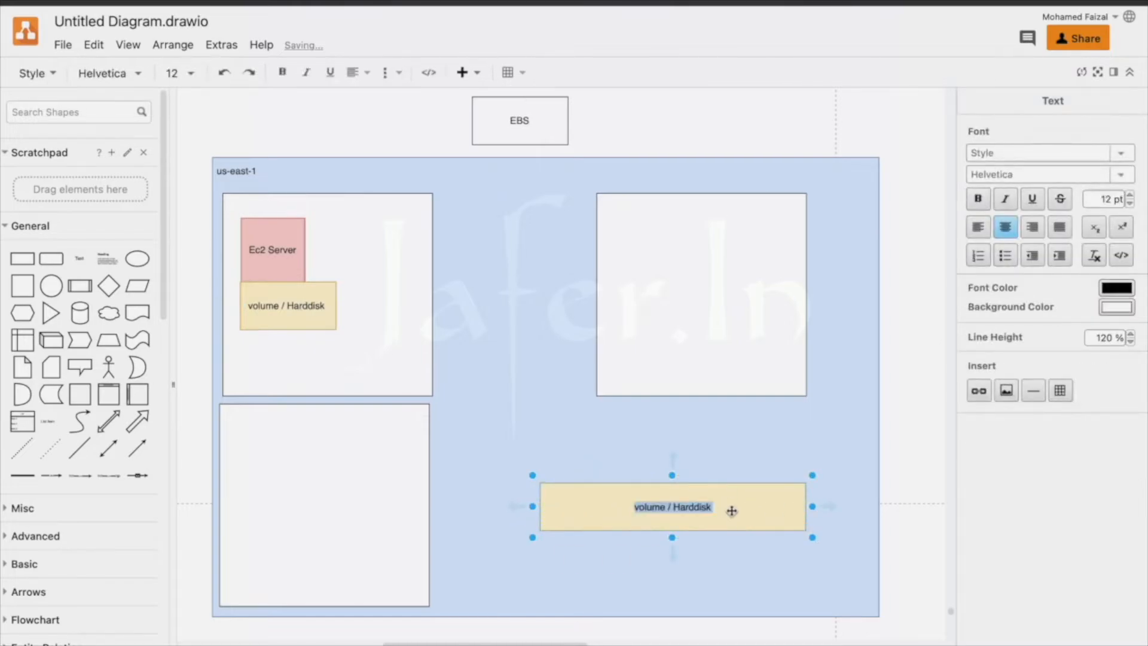
text(8 GB)
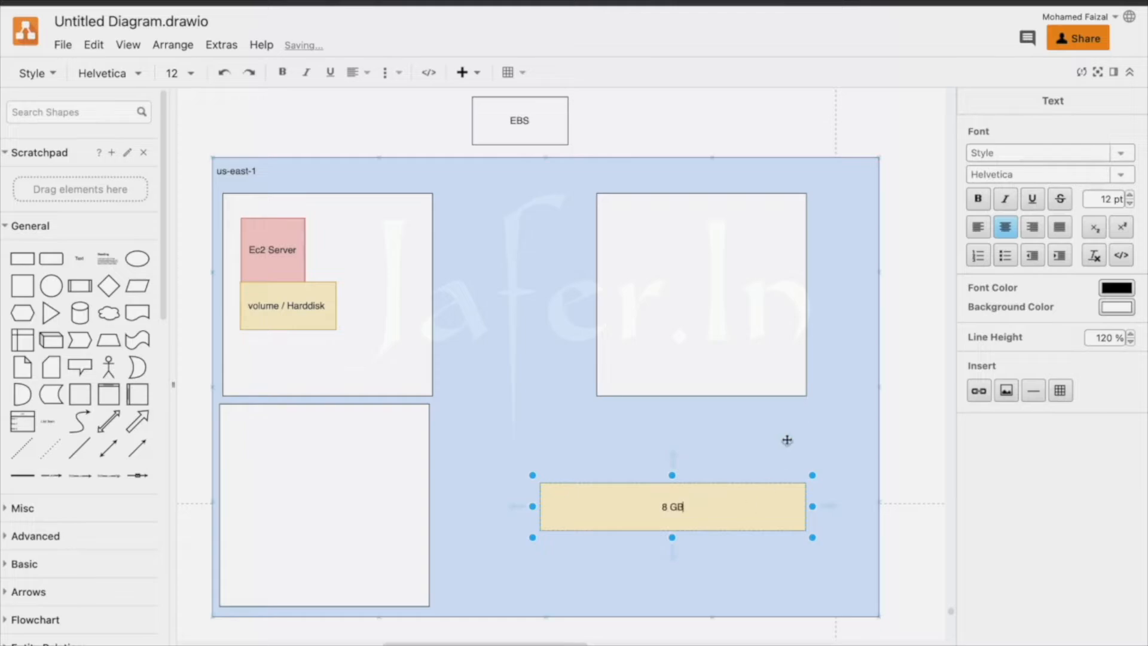
click(787, 445)
Step: Overlay the 8 GB bar with a white rectangle stretched across almost its full width
click(22, 258)
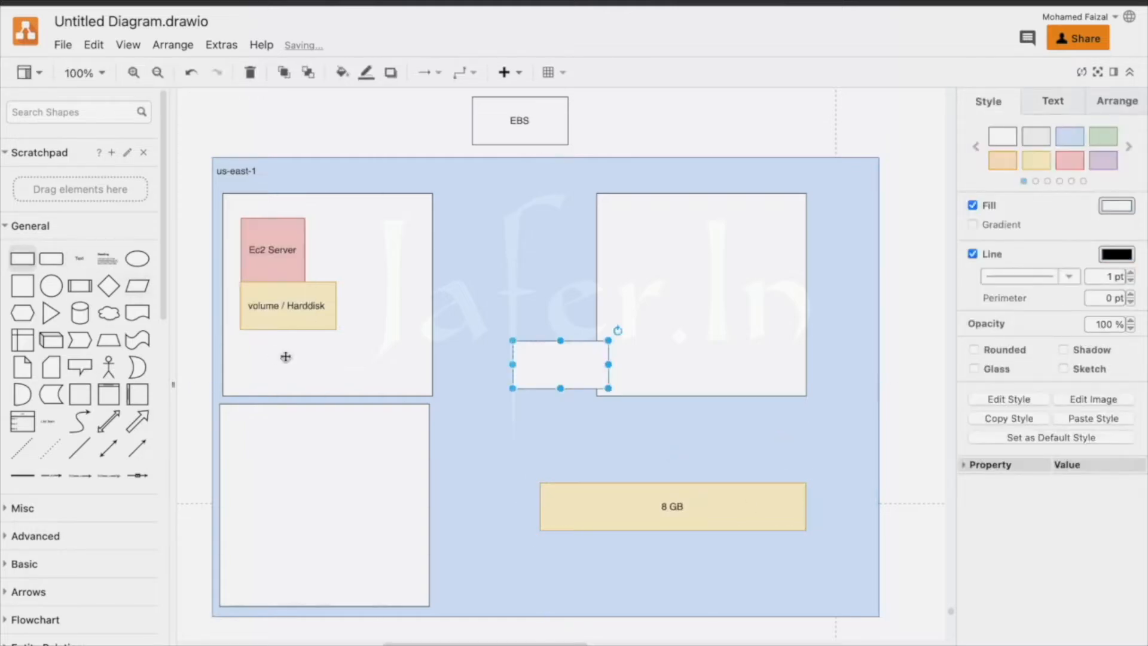
drag(568, 352, 670, 507)
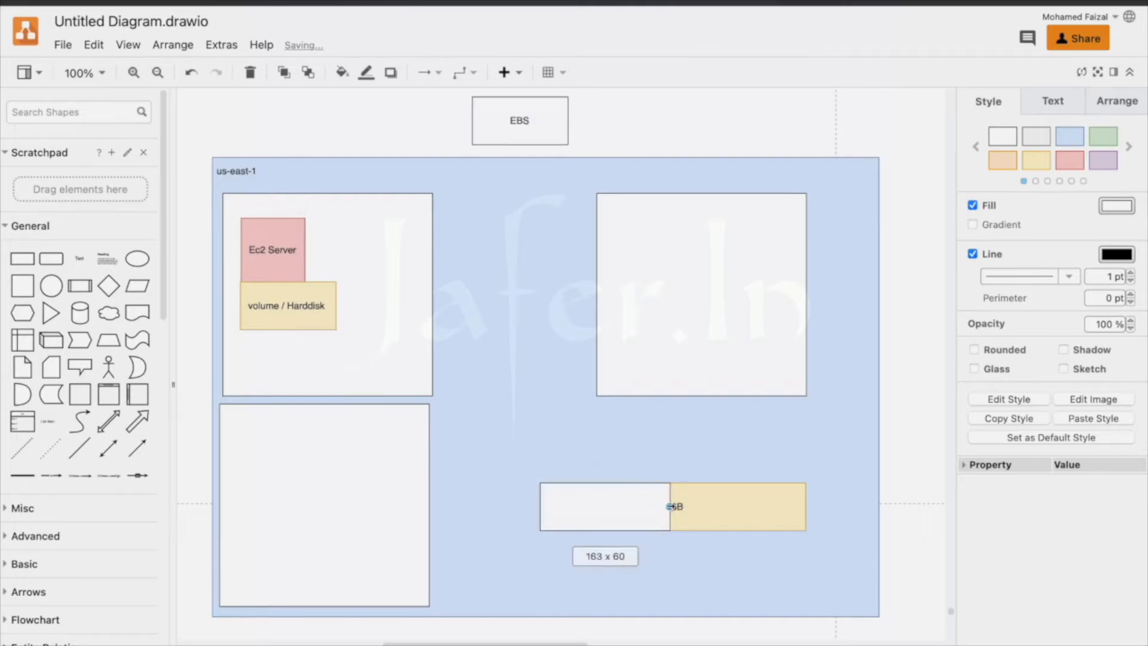
drag(670, 507, 804, 507)
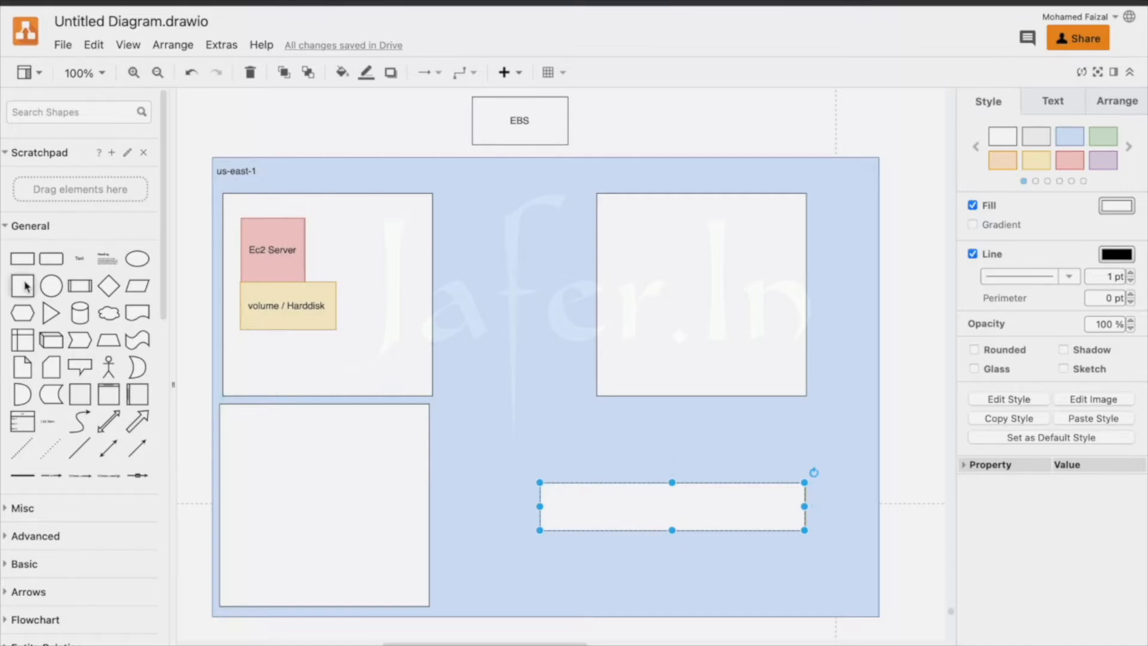
Step: Add a light yellow rectangle directly beneath the volume / Harddisk box
click(22, 259)
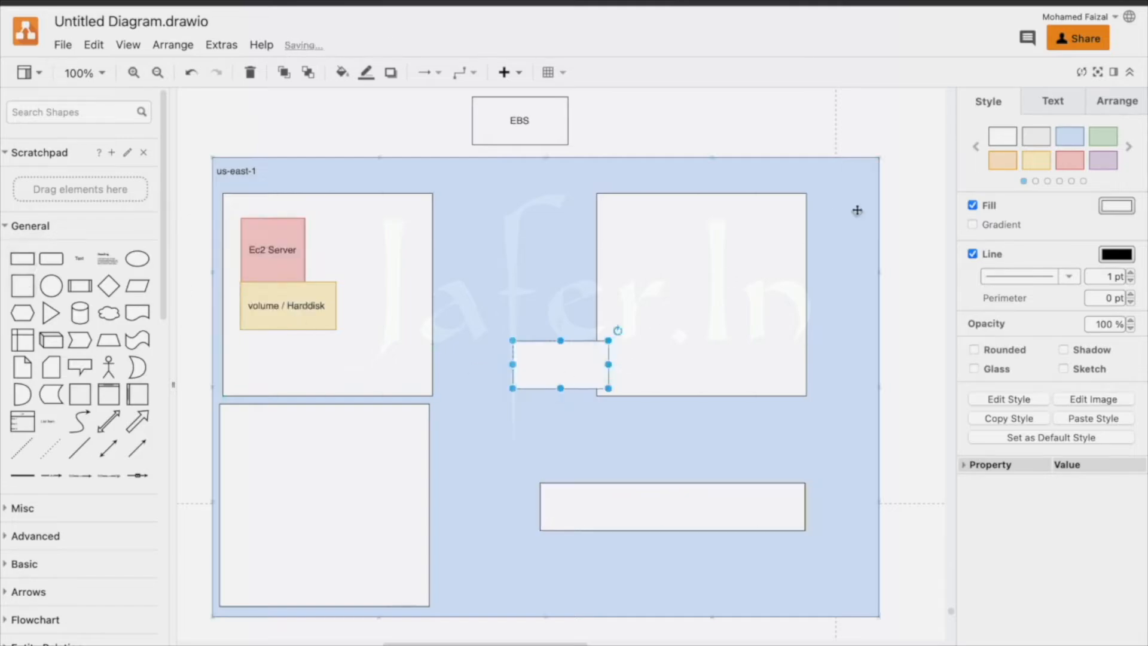
click(1038, 164)
drag(559, 362, 290, 351)
click(295, 318)
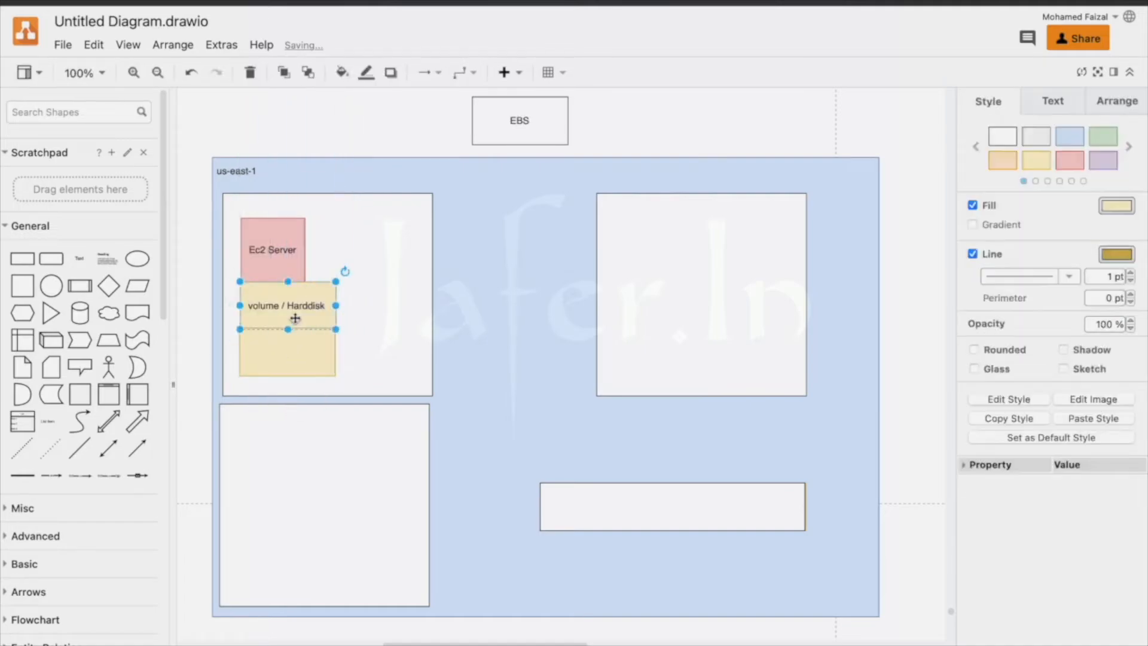
Step: Relabel the volume / Harddisk box as "8 GB - root volume"
double_click(297, 314)
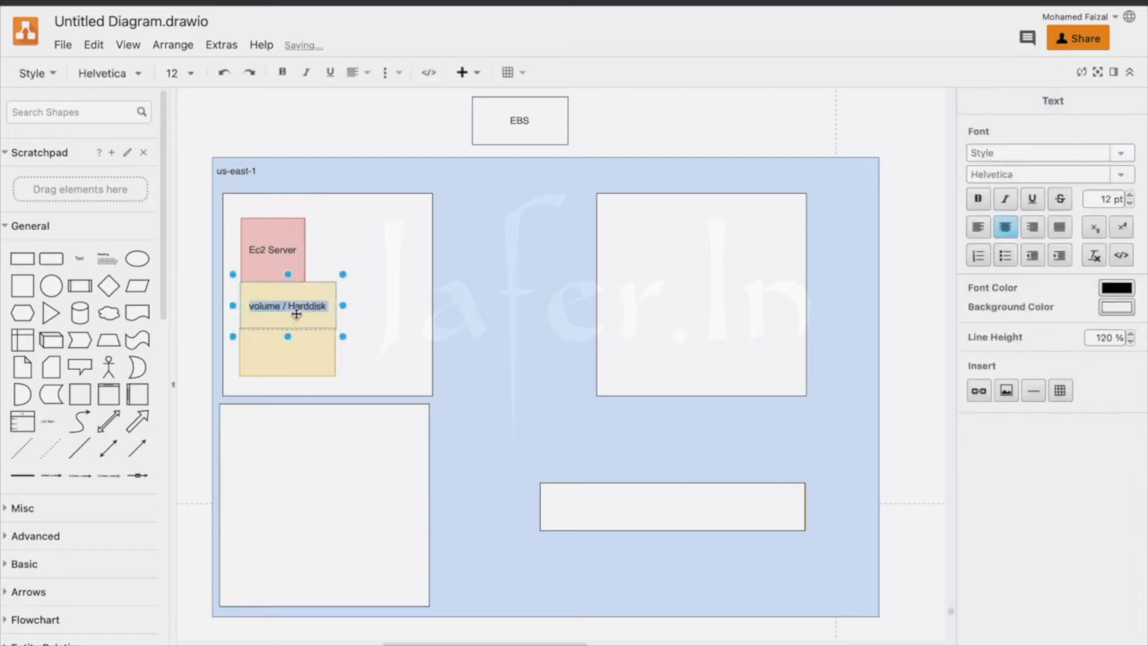
text(1GB)
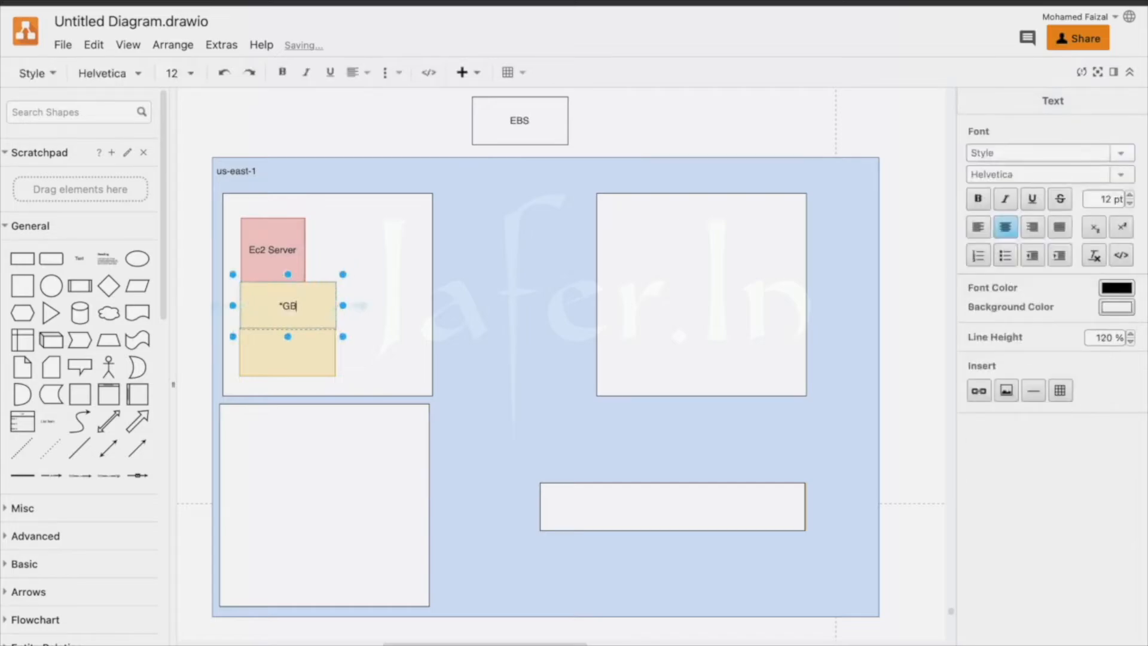
key(BackSpace)
key(BackSpace)
text(8 GB - r)
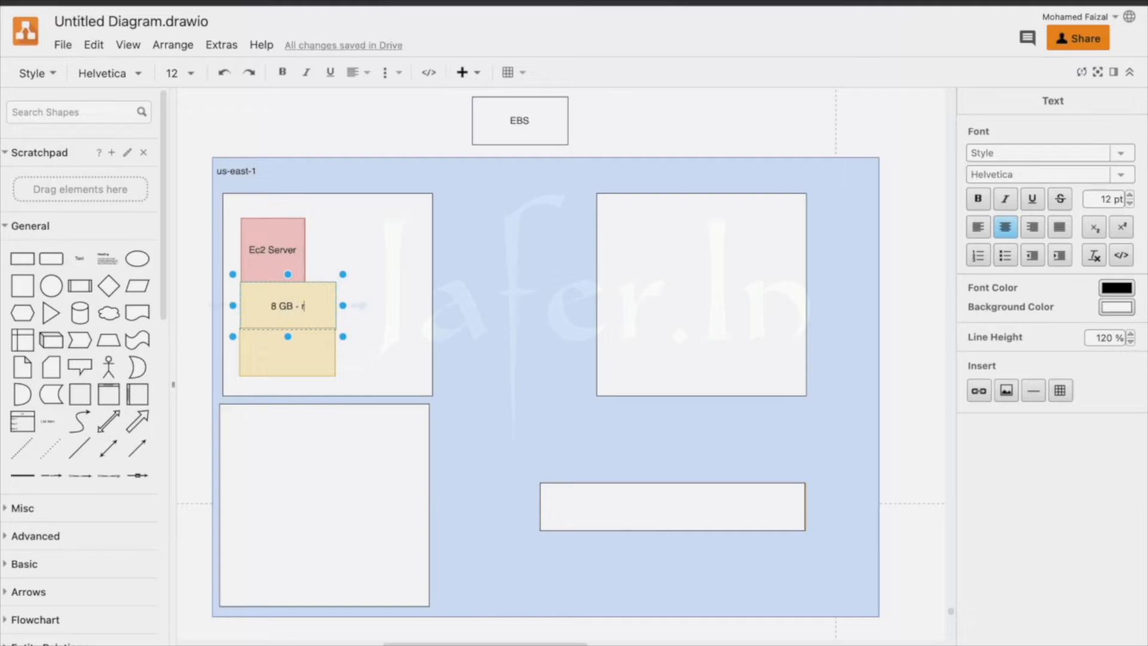
text(oot volume)
Step: Label the empty yellow rectangle below the root volume "Volume - 1 GB"
double_click(307, 360)
text(Volume - 1 GB)
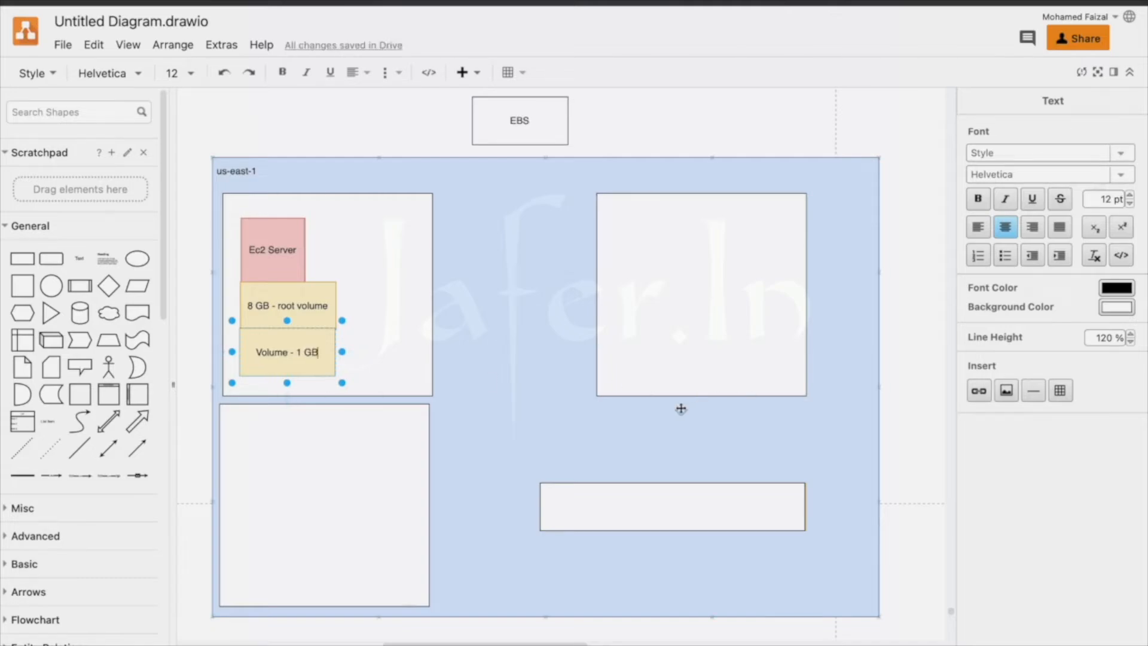
click(757, 333)
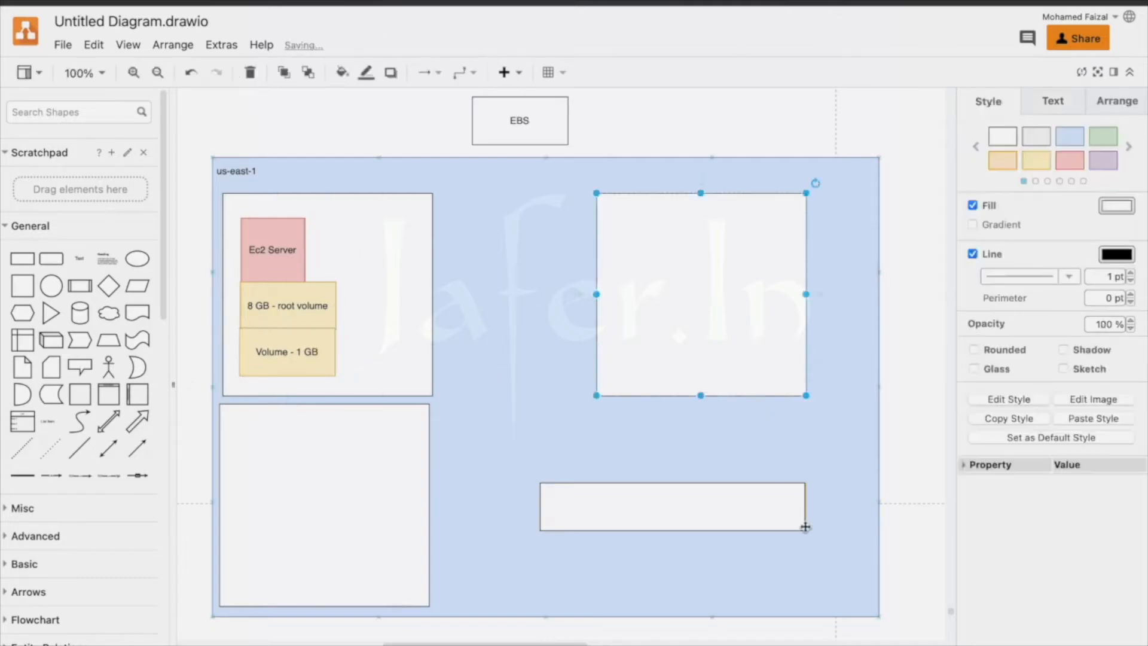
click(849, 487)
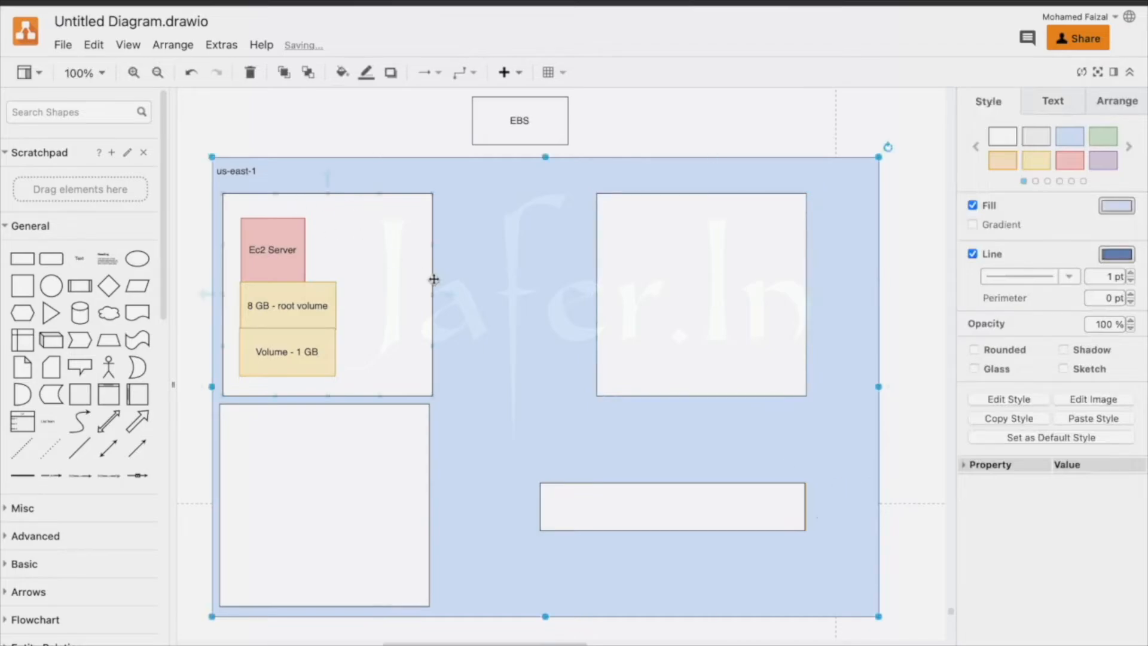
Step: Switch to the AWS console and start creating a volume of type General Purpose SSD (gp2)
key(ctrl+Right)
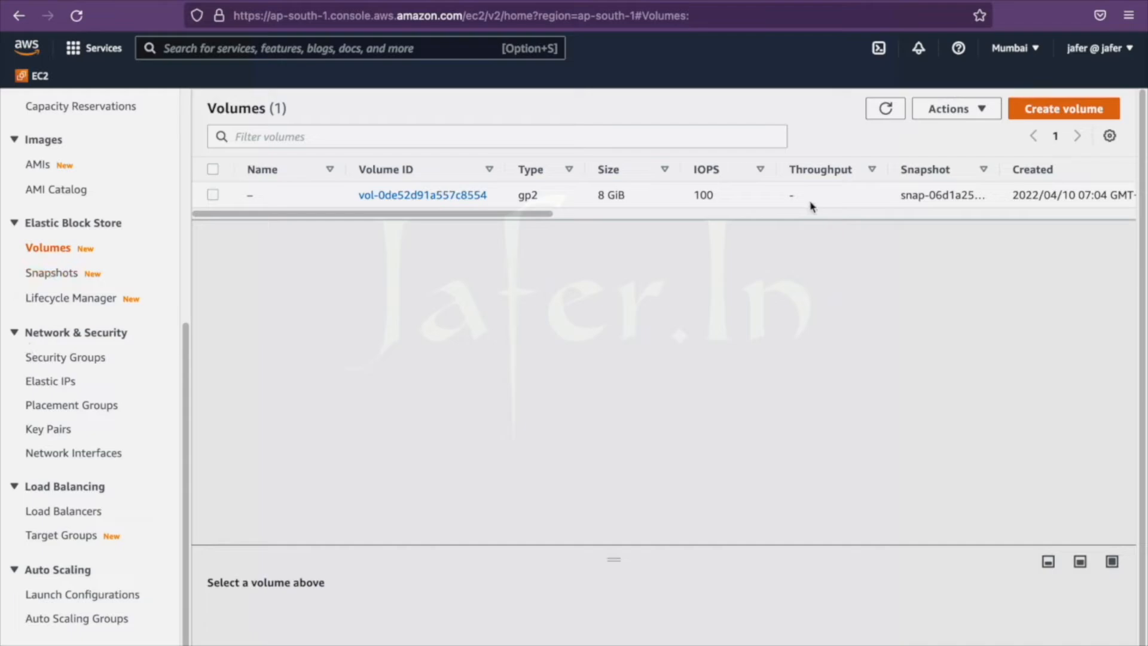
click(1078, 116)
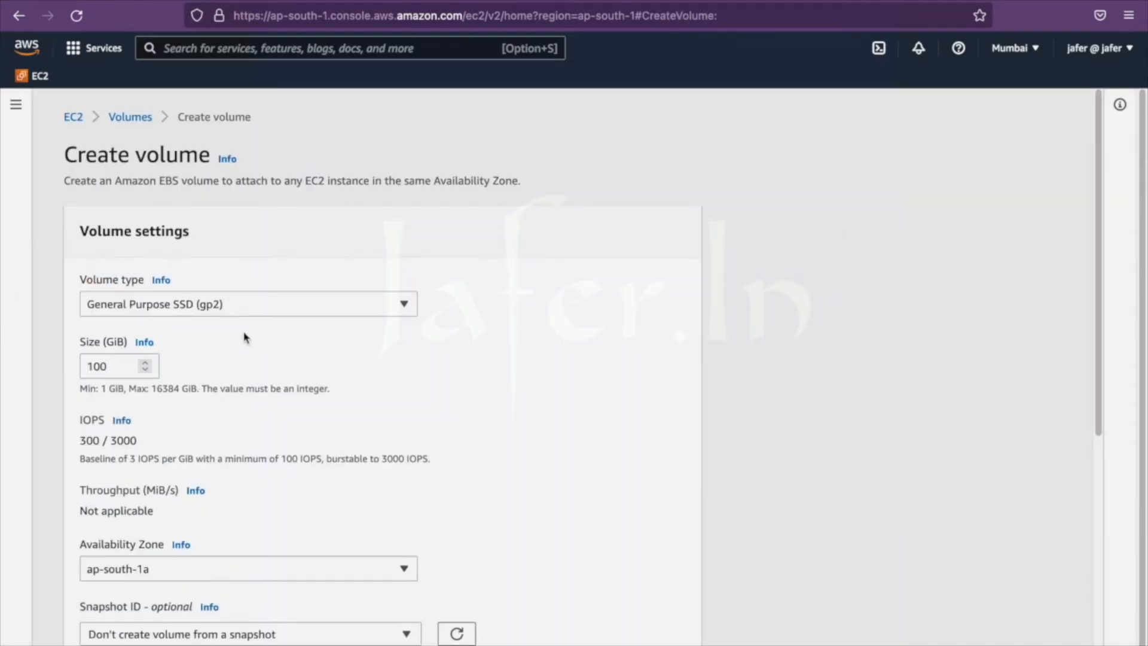
scroll(243, 333, down, 2)
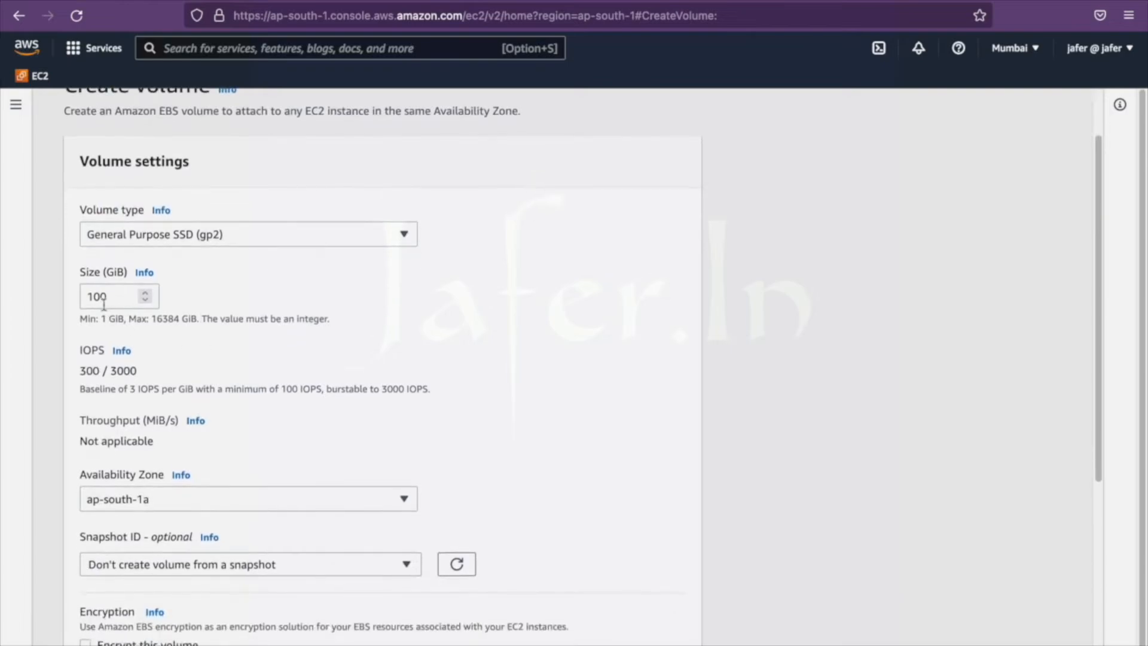
click(213, 232)
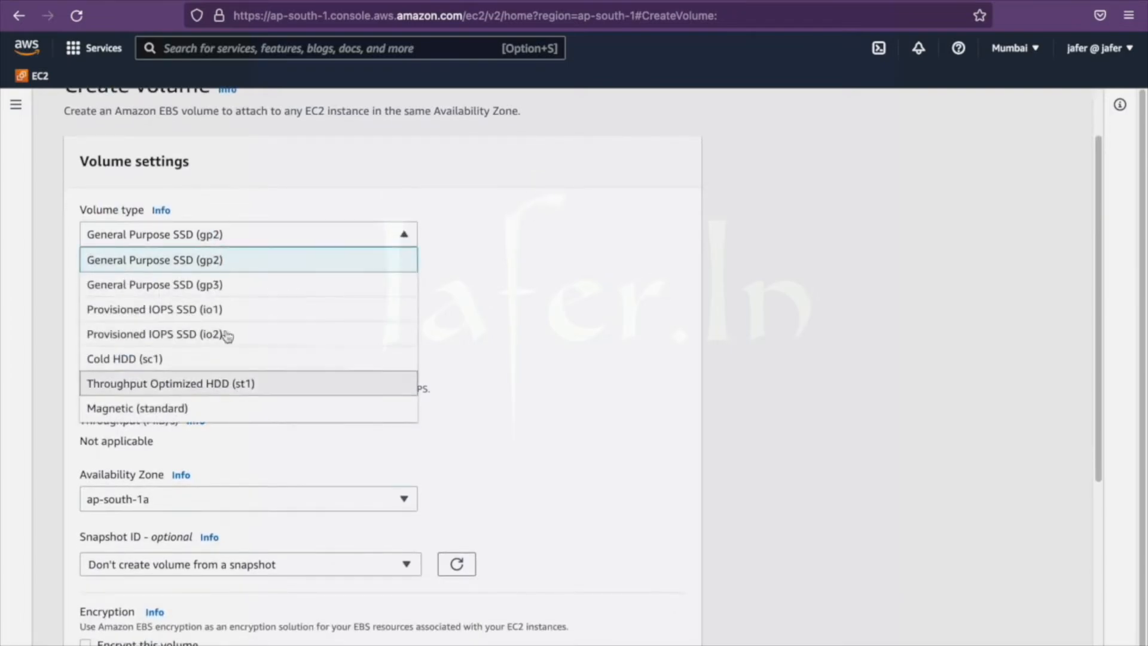
click(204, 259)
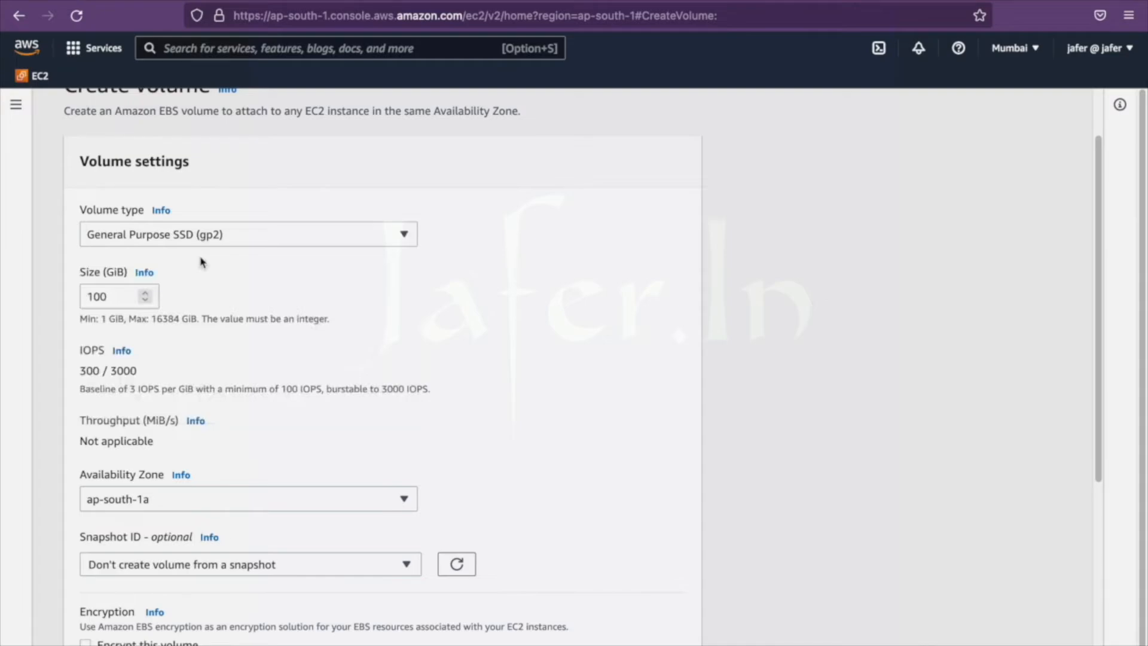
Step: Set the new volume's size to 1 GiB and review the remaining volume settings
double_click(122, 304)
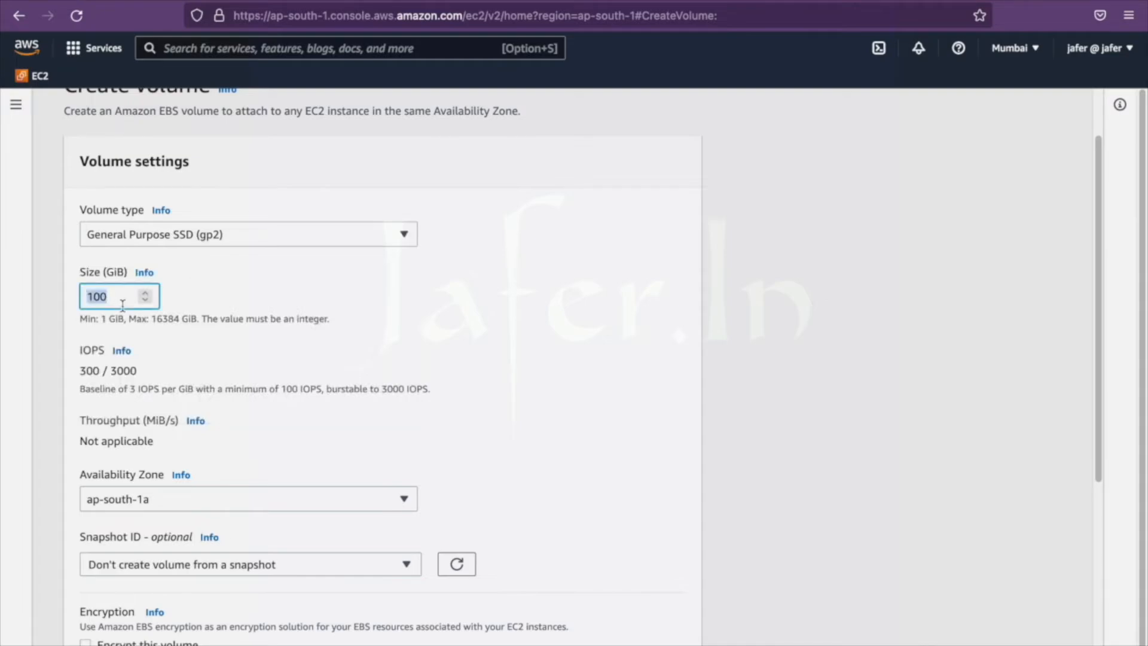
text(1)
click(291, 296)
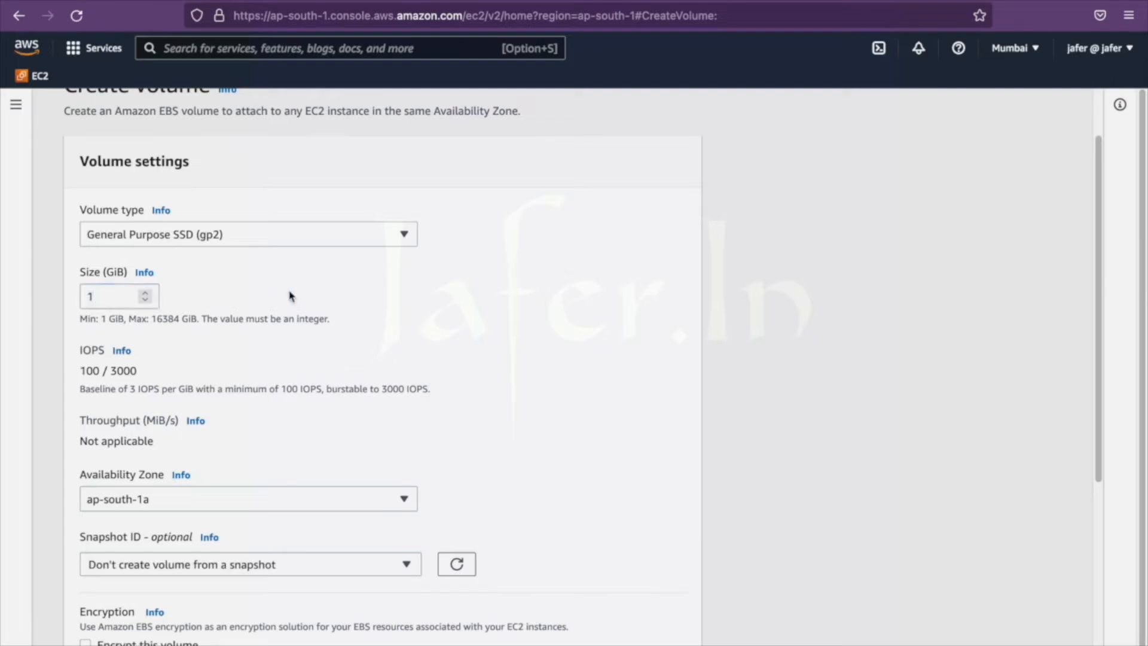
scroll(303, 340, down, 4)
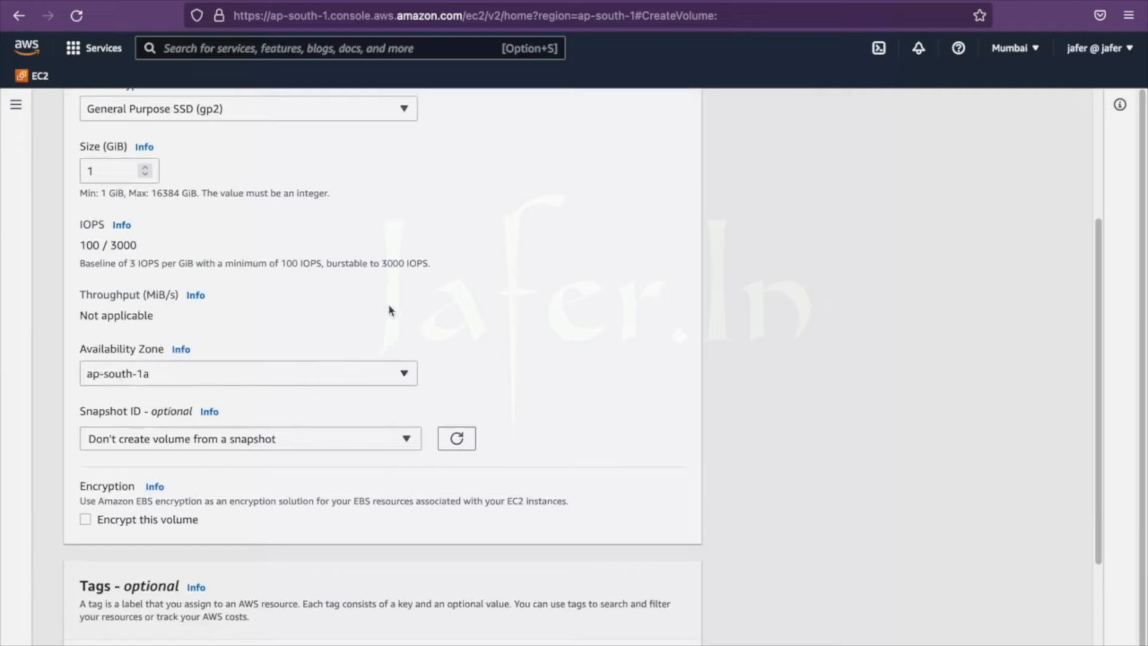
Step: Switch back to draw.io, place a copy of the us-east-1 label in the upper-left white box and change it to "us-east-1a"
key(ctrl+Left)
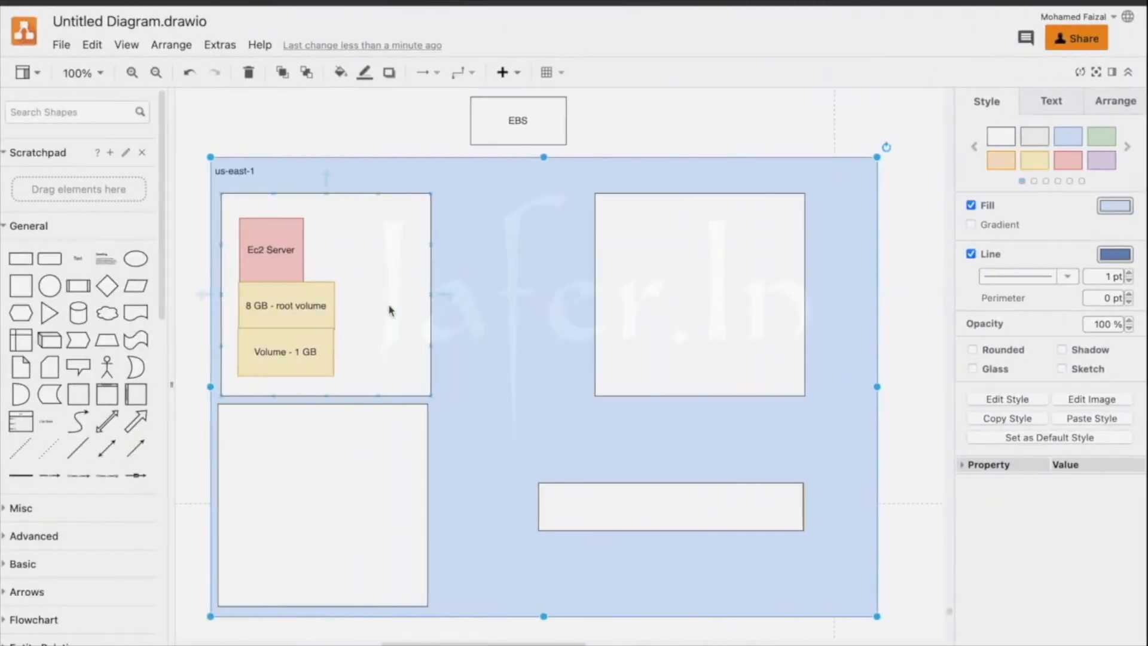
click(241, 174)
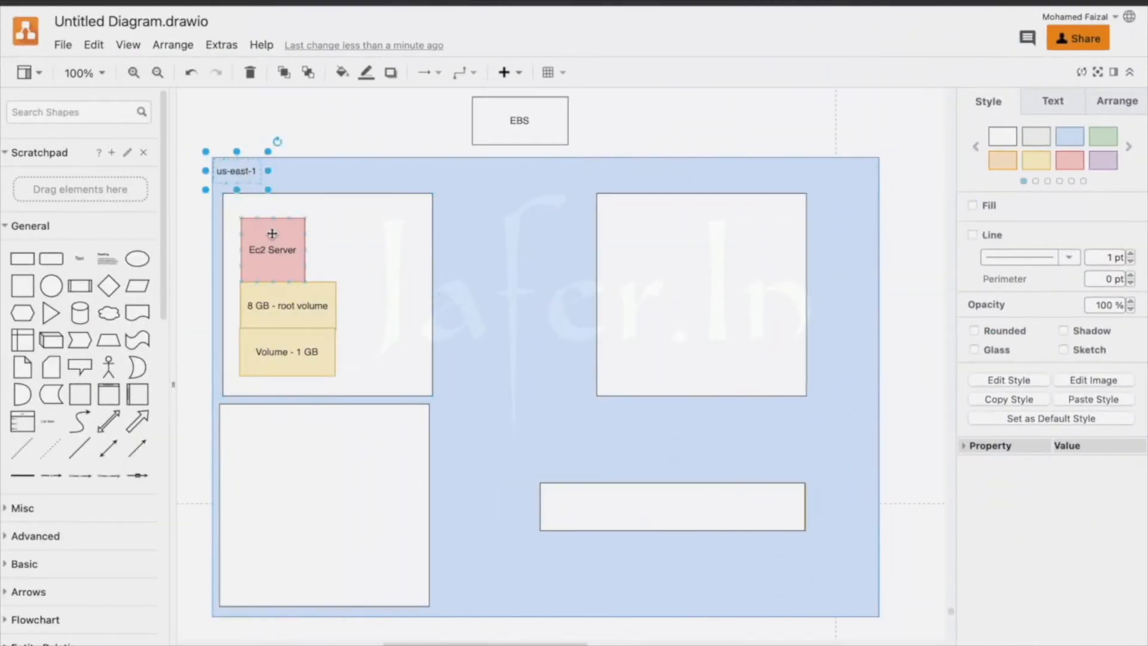
drag(242, 177, 404, 218)
double_click(405, 218)
key(Right)
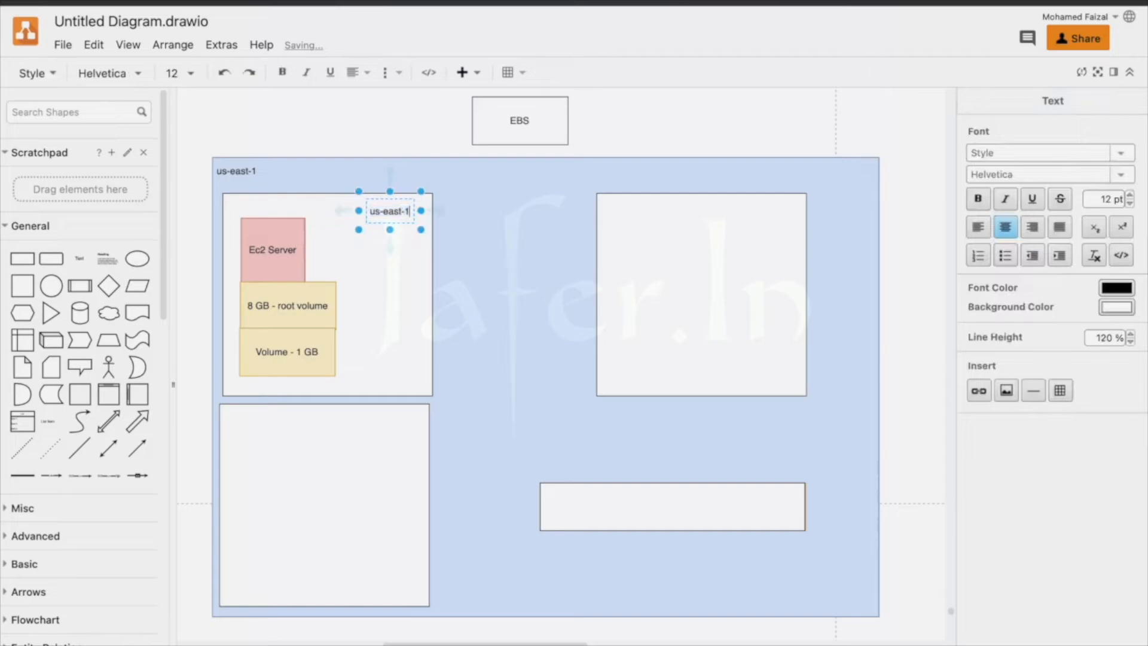
text(a)
click(678, 238)
Step: Place a copy of the us-east-1 label in the upper-right white box and change it to "us-east-1b"
key(super+v)
drag(269, 190, 628, 207)
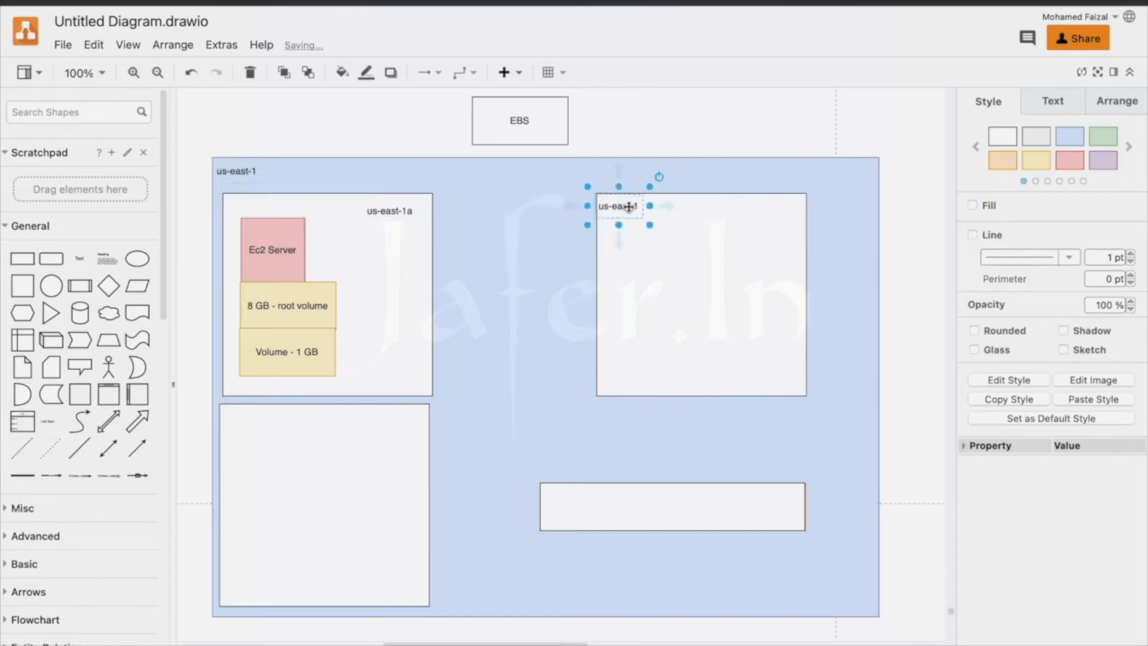
double_click(629, 206)
key(Right)
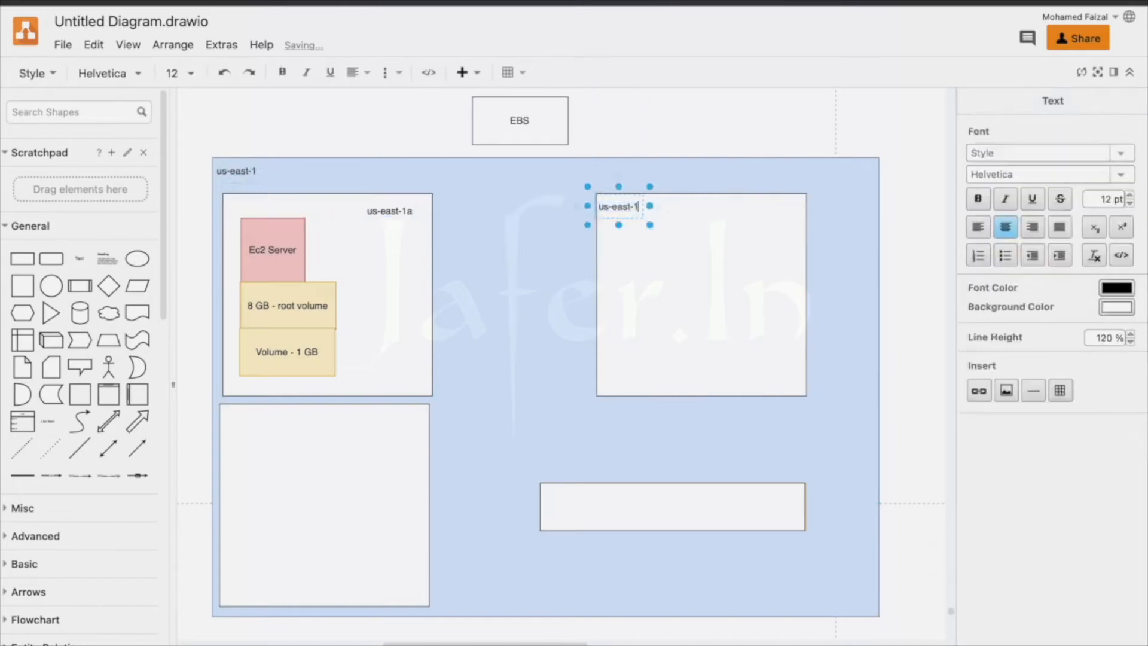
text(b)
click(463, 318)
Step: Place a copy of the us-east-1 label in the lower-left white box and change it to "us-east-c"
key(super+v)
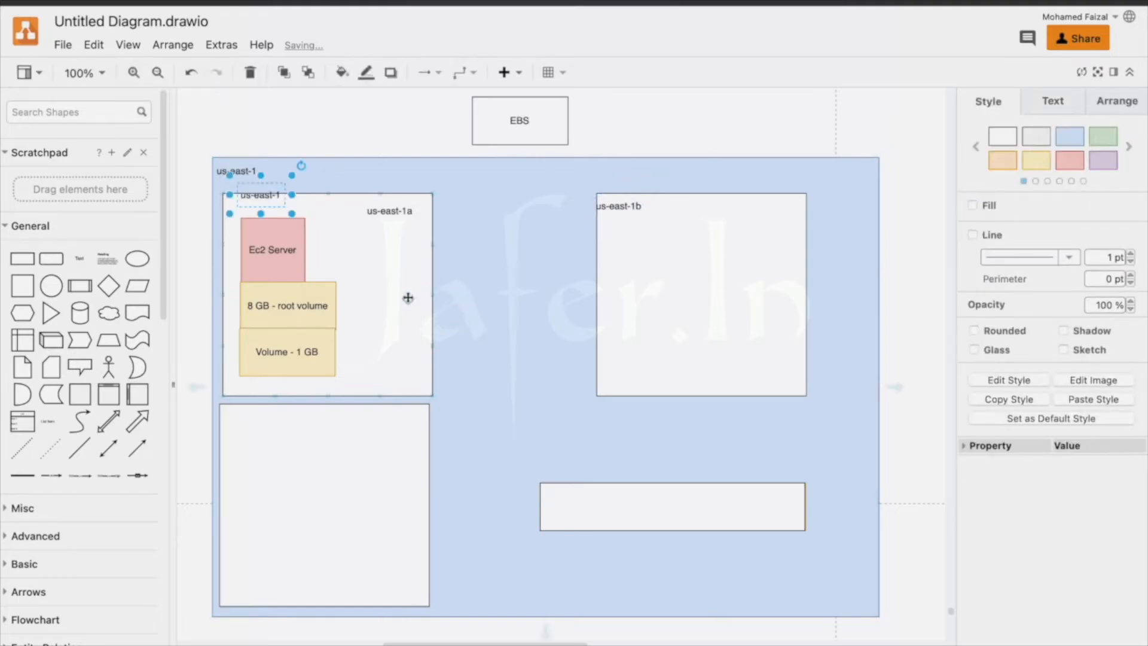
drag(257, 201, 408, 427)
double_click(408, 427)
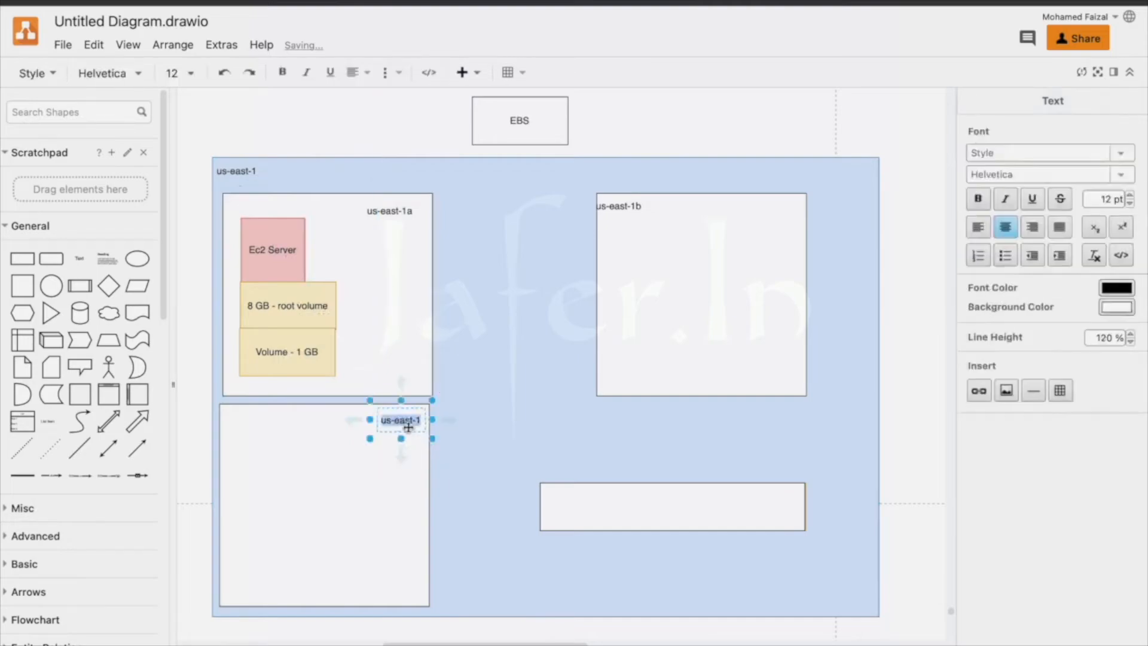
key(Right)
key(BackSpace)
text(c)
click(535, 426)
Step: Move the "Volume - 1 GB" rectangle from the us-east-1a box into the us-east-1b box
drag(302, 356, 733, 331)
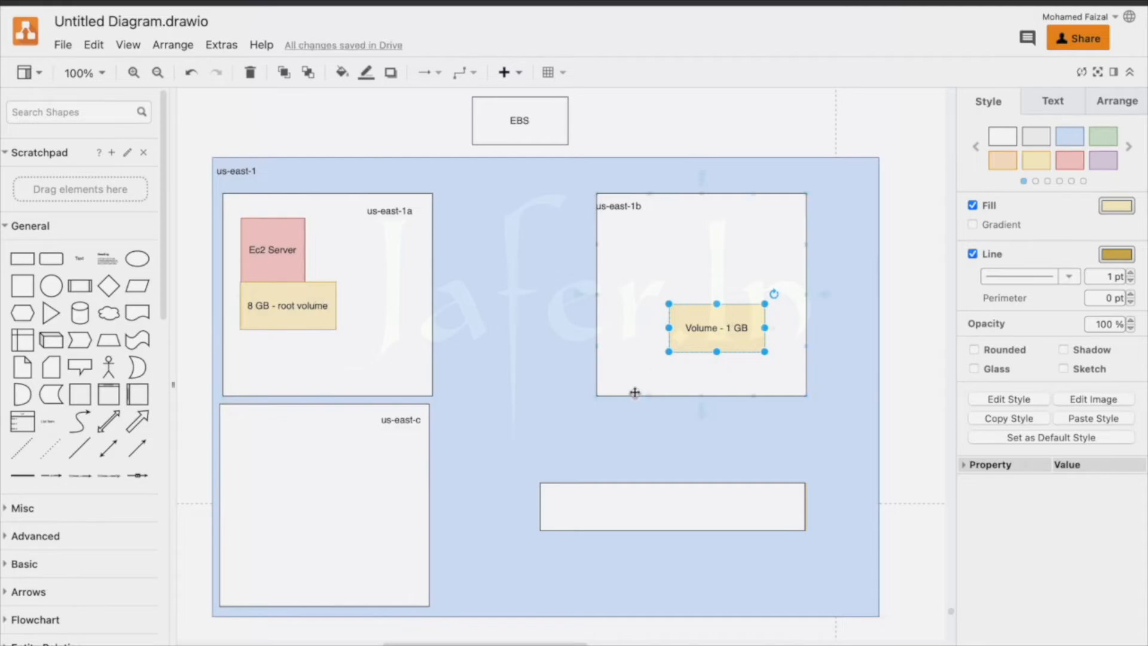
Step: Switch to the AWS console and duplicate the browser tab that holds the Create volume form
key(ctrl+Right)
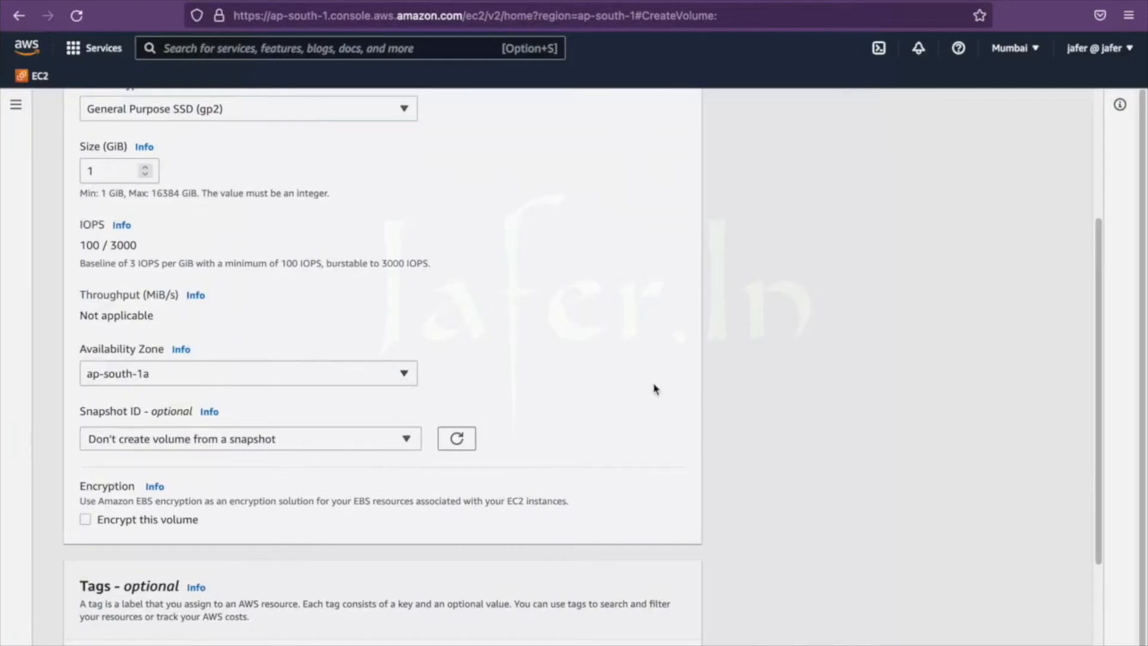
scroll(654, 388, up, 2)
scroll(655, 388, up, 1)
right_click(119, 10)
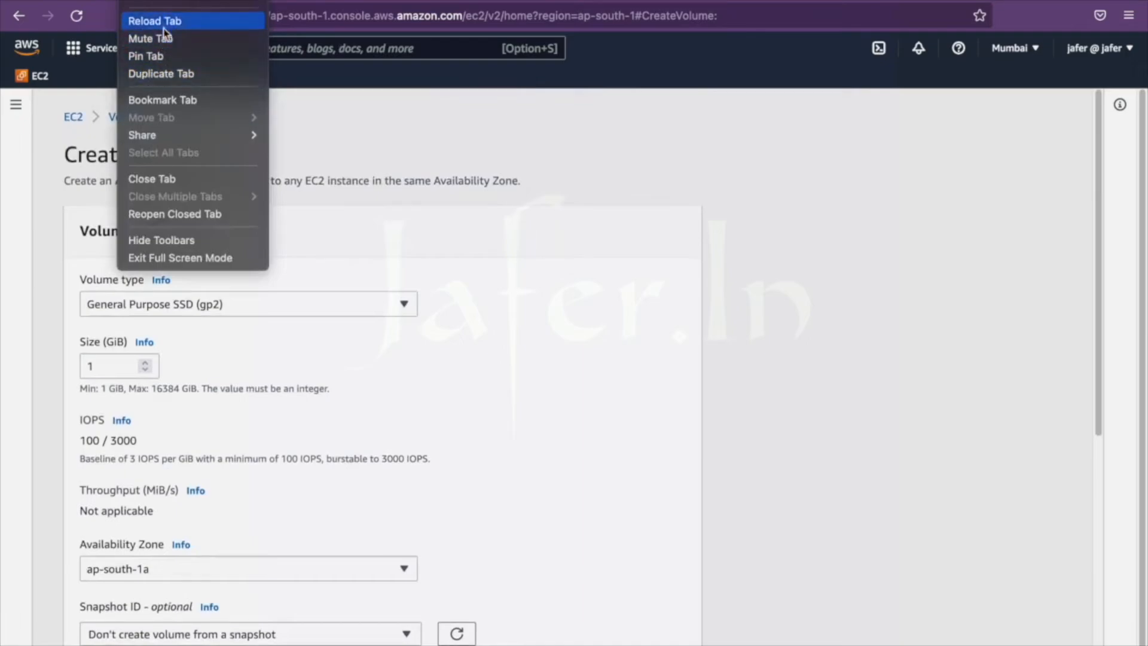
click(162, 73)
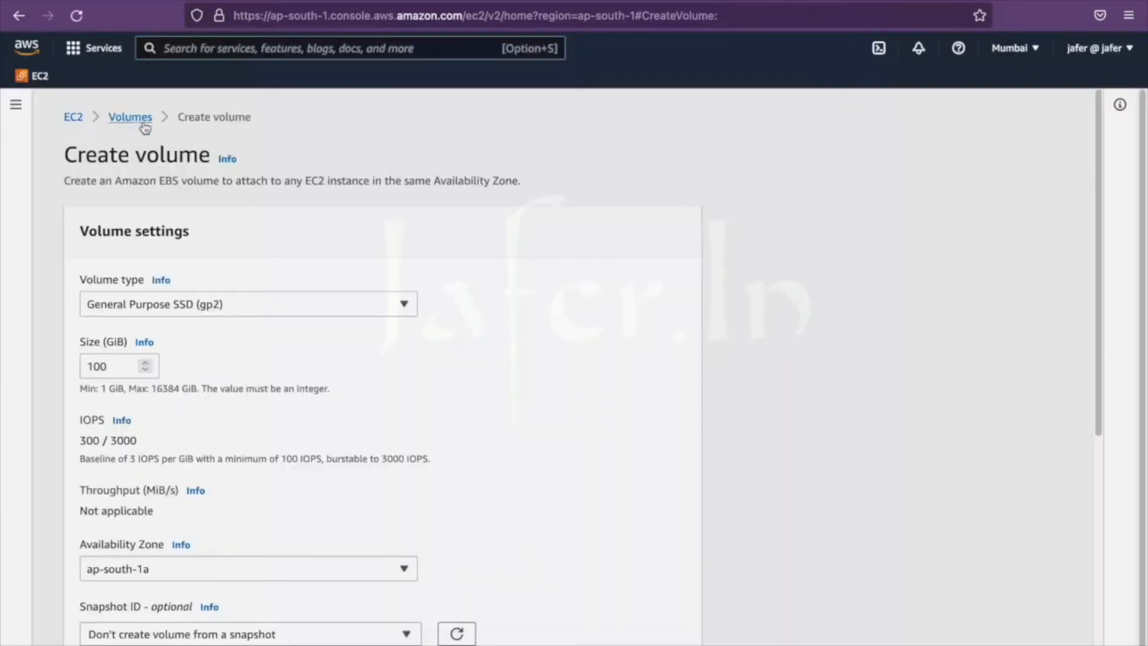
Step: Look through the running EC2 instance's details and check its availability zone in the Instances list
click(73, 117)
click(53, 308)
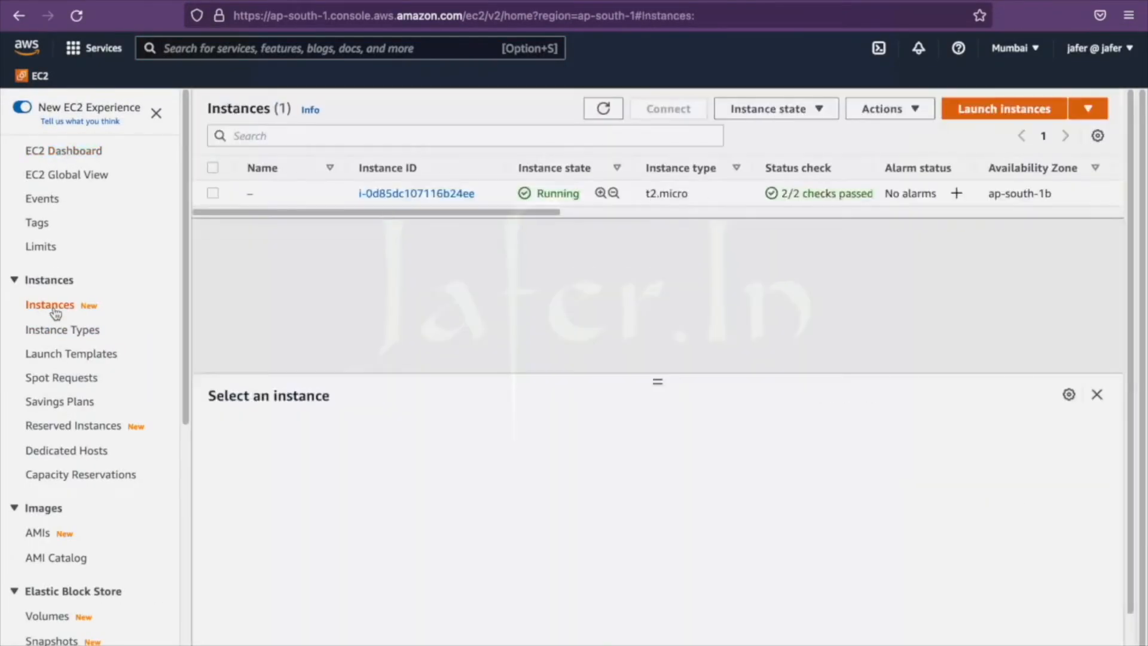
click(441, 194)
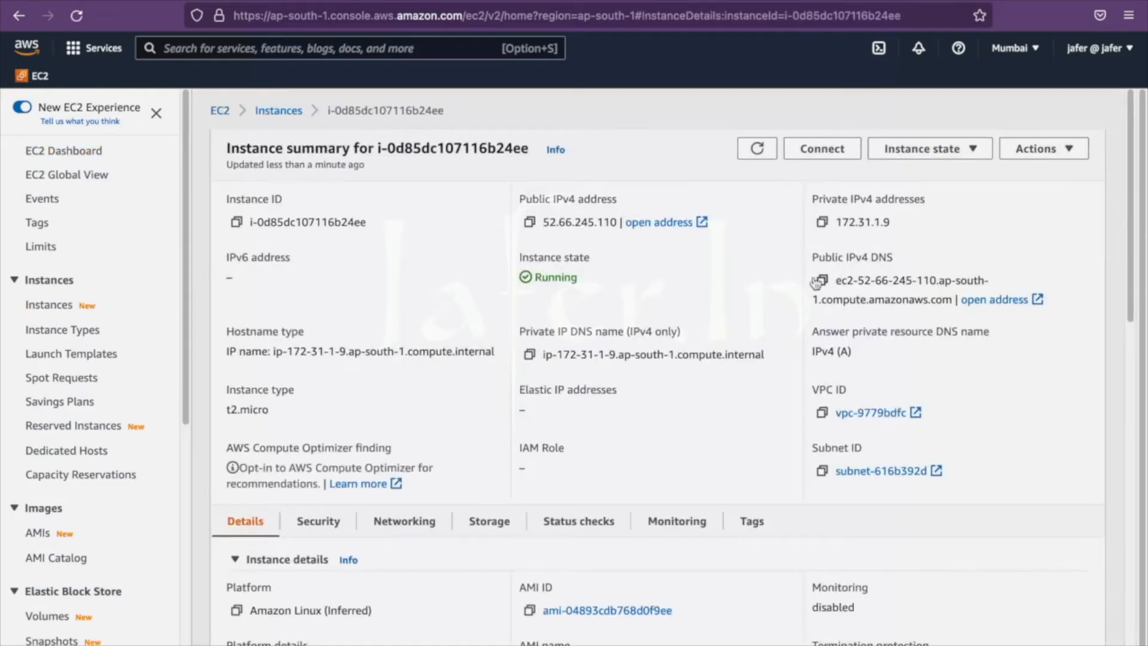
scroll(738, 385, down, 3)
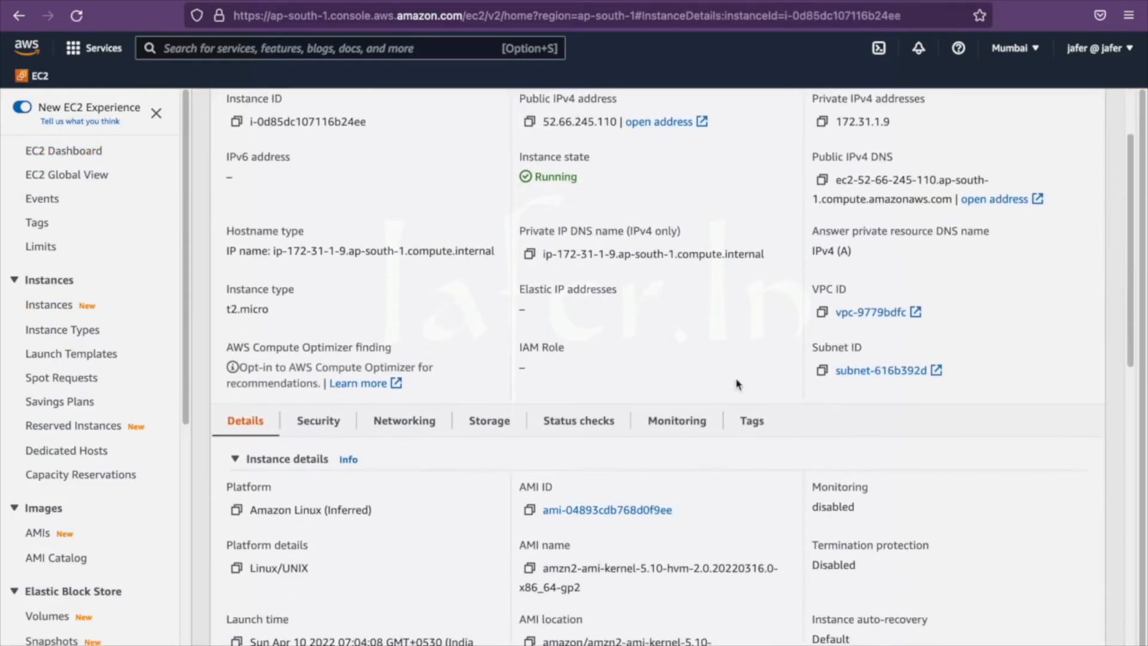
scroll(738, 384, up, 3)
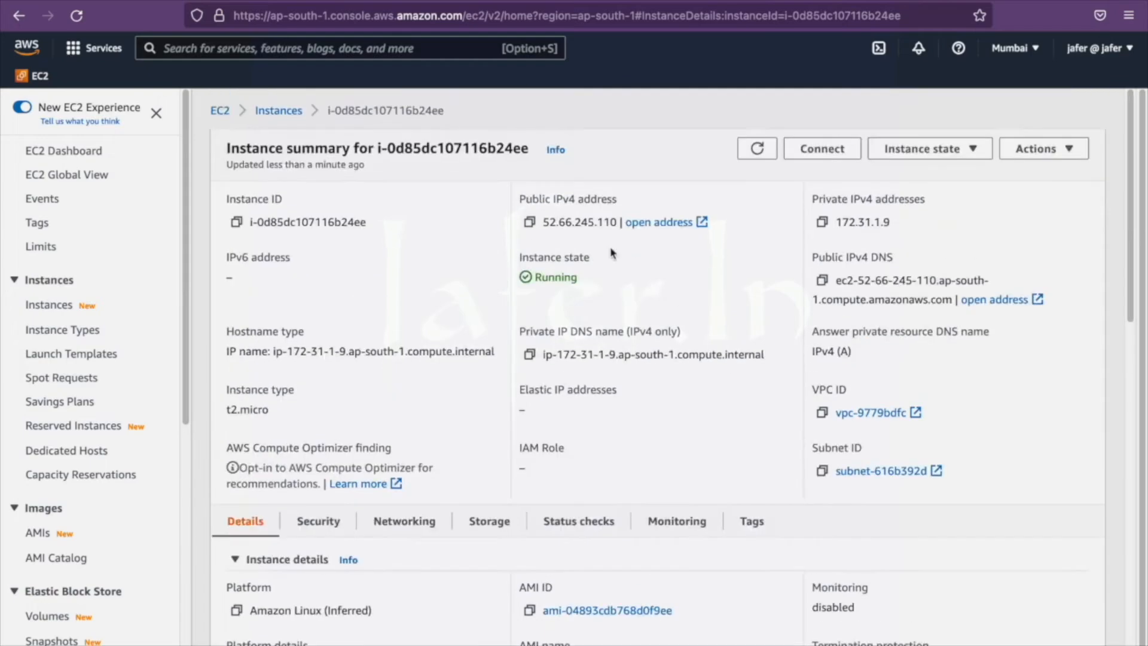
click(263, 112)
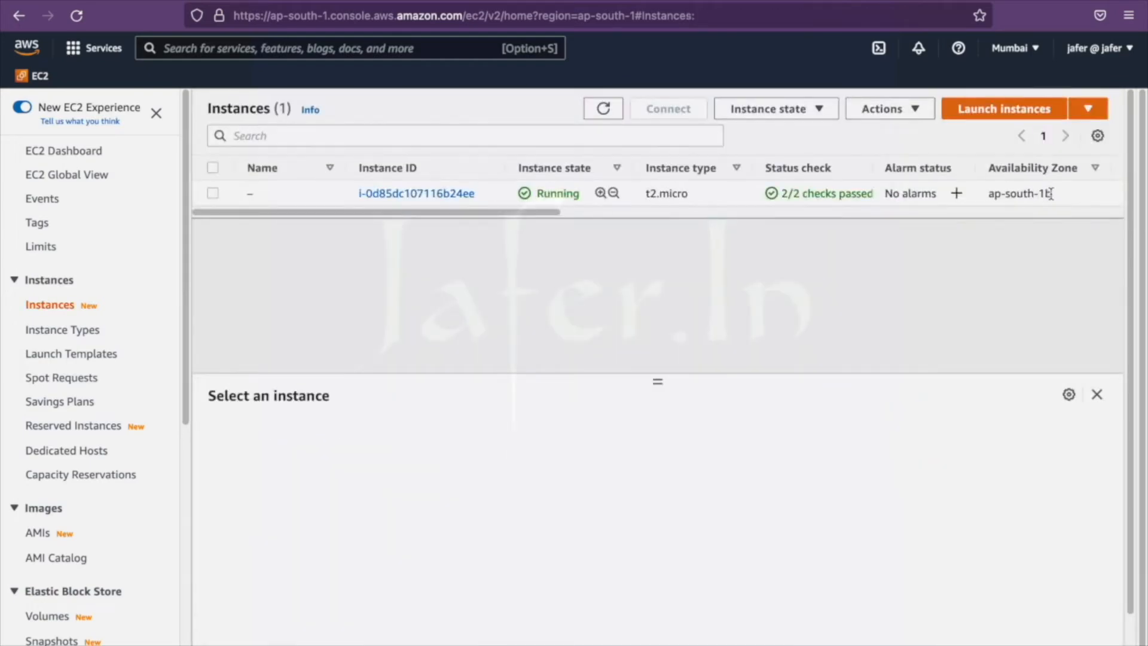
drag(1053, 199, 987, 195)
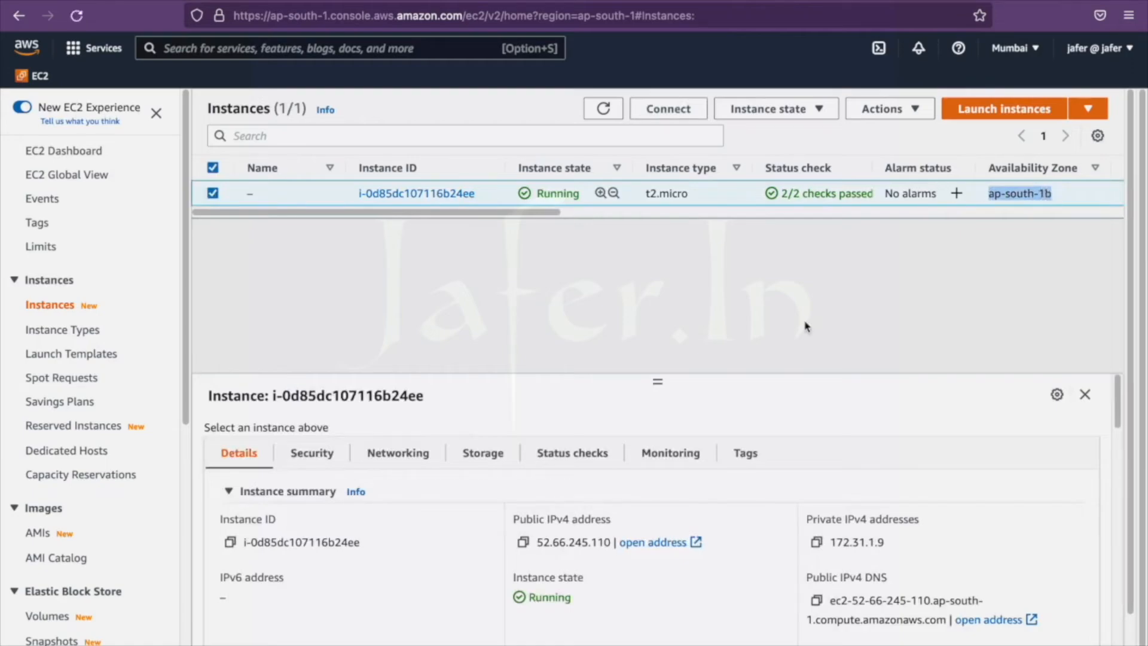
Step: Switch to draw.io, move "Volume - 1 GB" into the us-east-1a box, and move the Ec2 Server with its 8 GB root volume into us-east-1b
key(ctrl+Left)
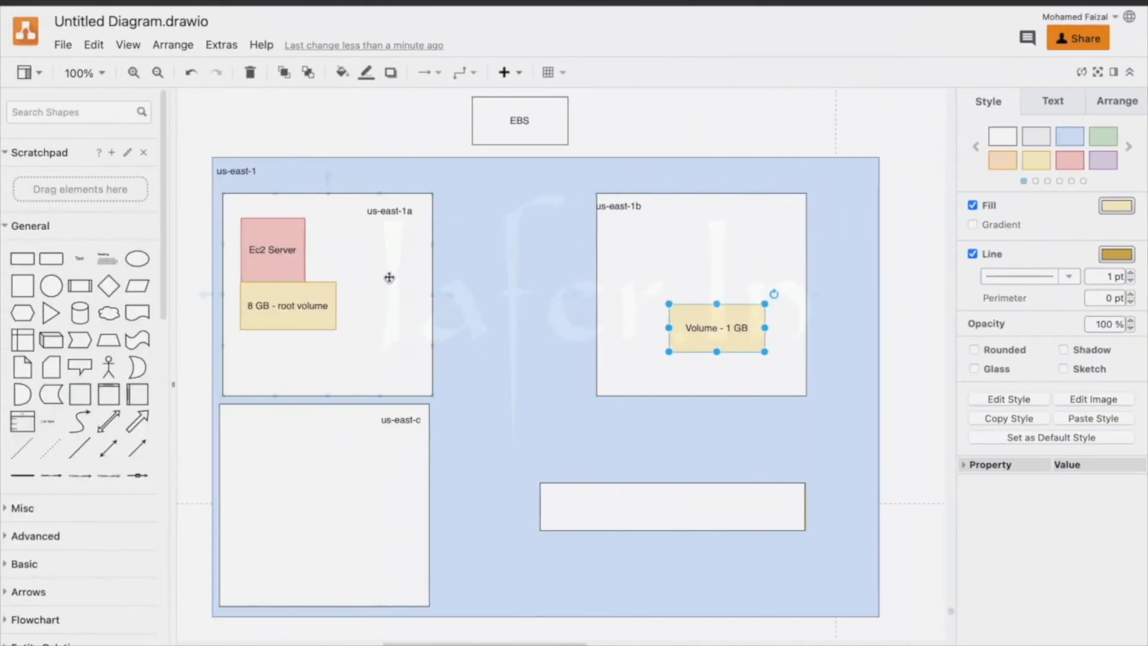
drag(736, 327, 368, 364)
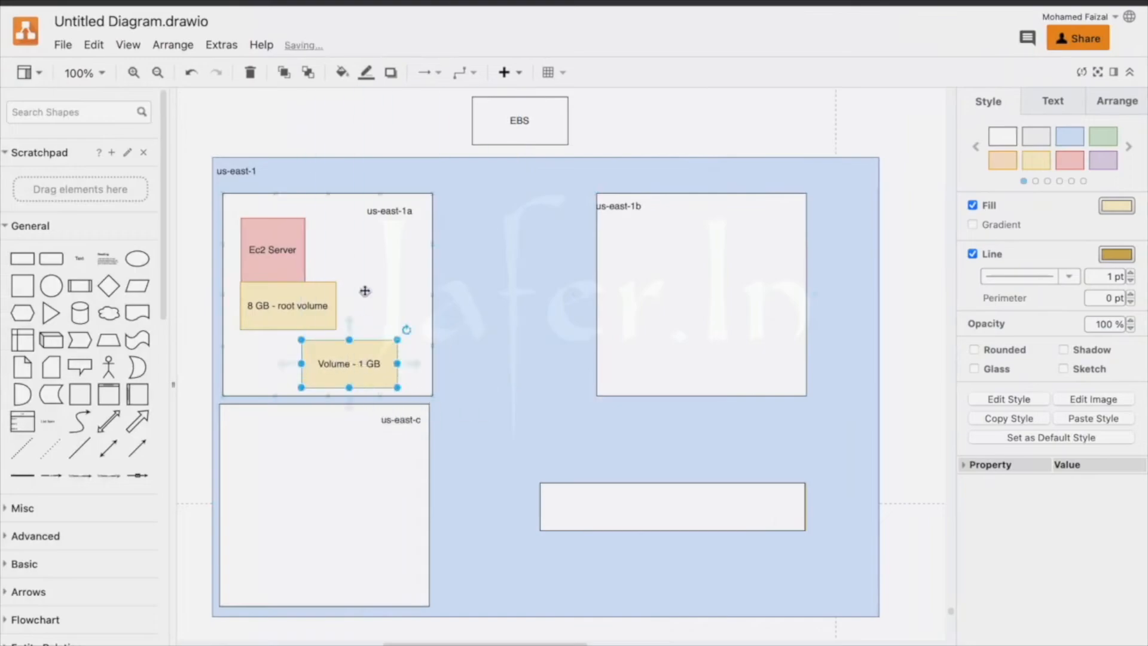
drag(249, 242, 632, 250)
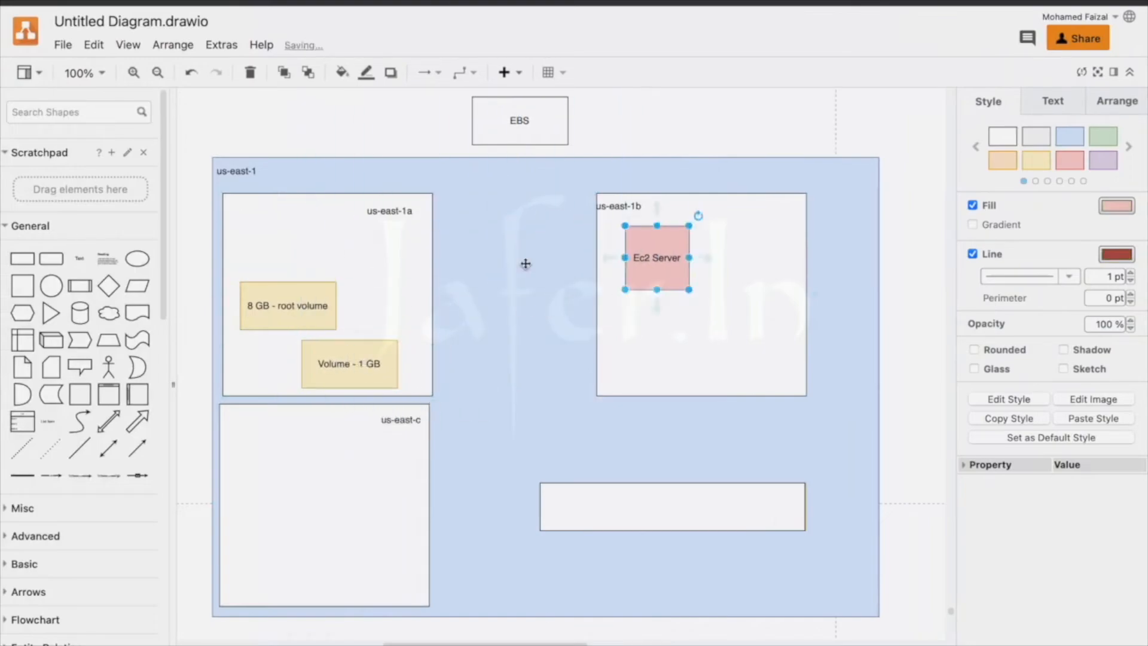
drag(275, 314, 661, 318)
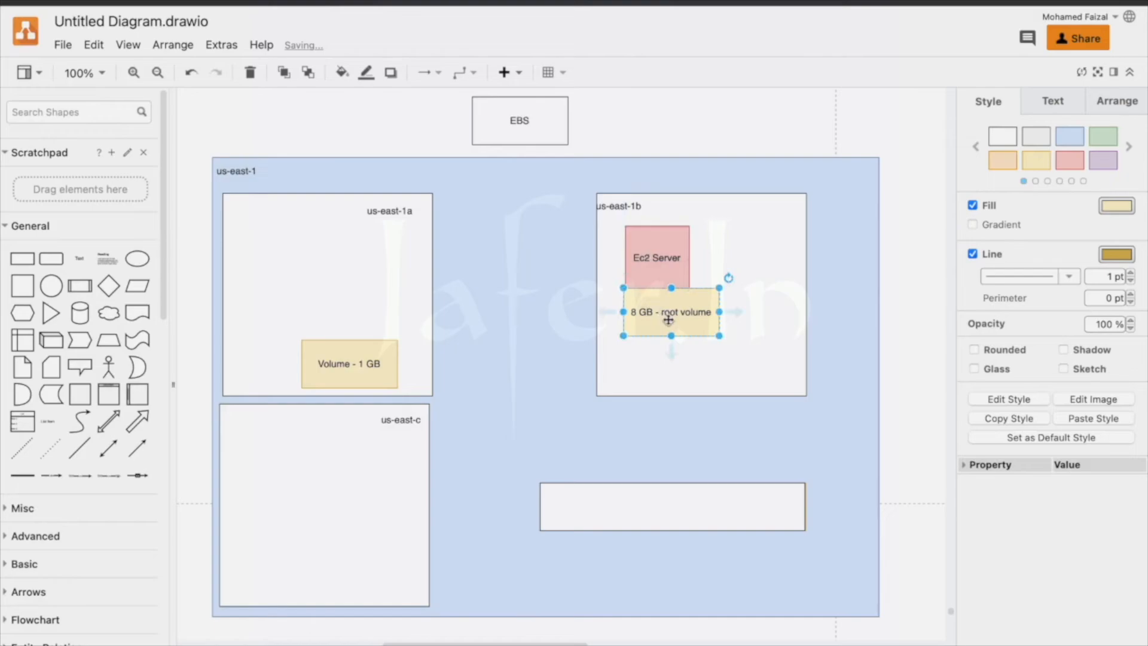
Step: Switch to the AWS console and check the existing volume's availability zone in the Volumes list
key(ctrl+Right)
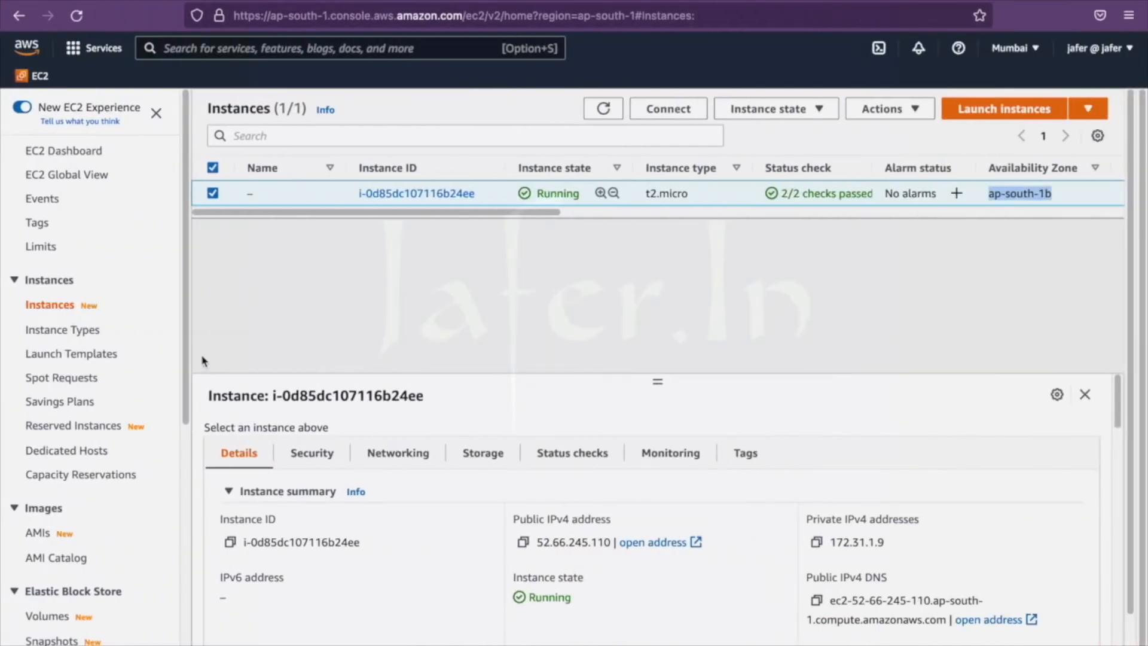
click(48, 616)
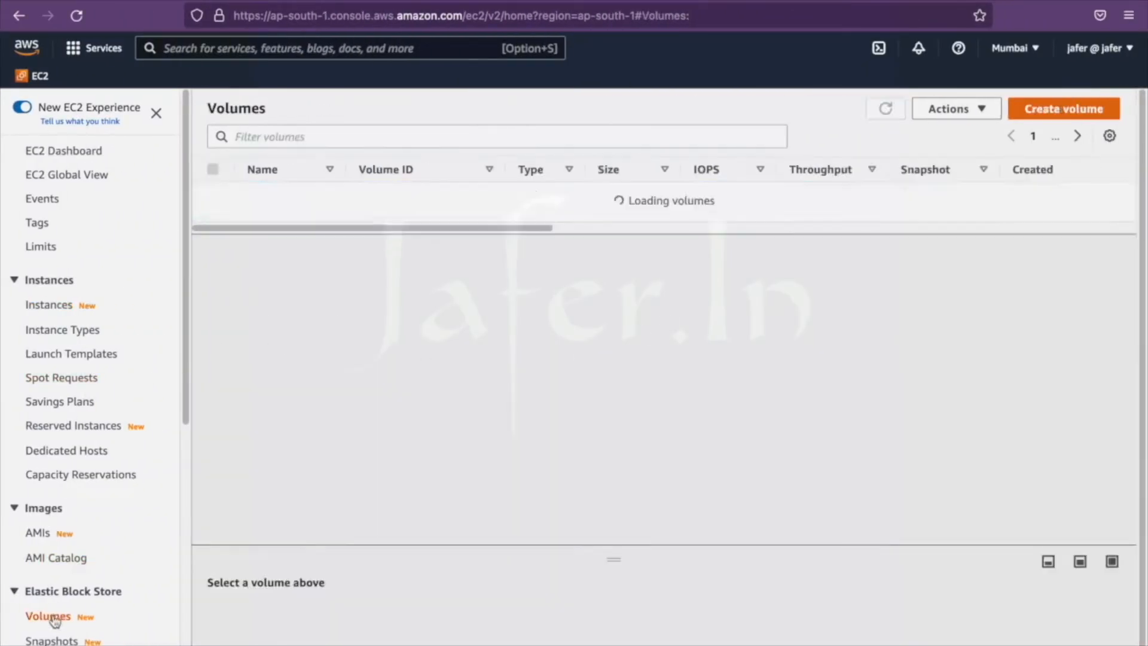
drag(464, 213, 660, 215)
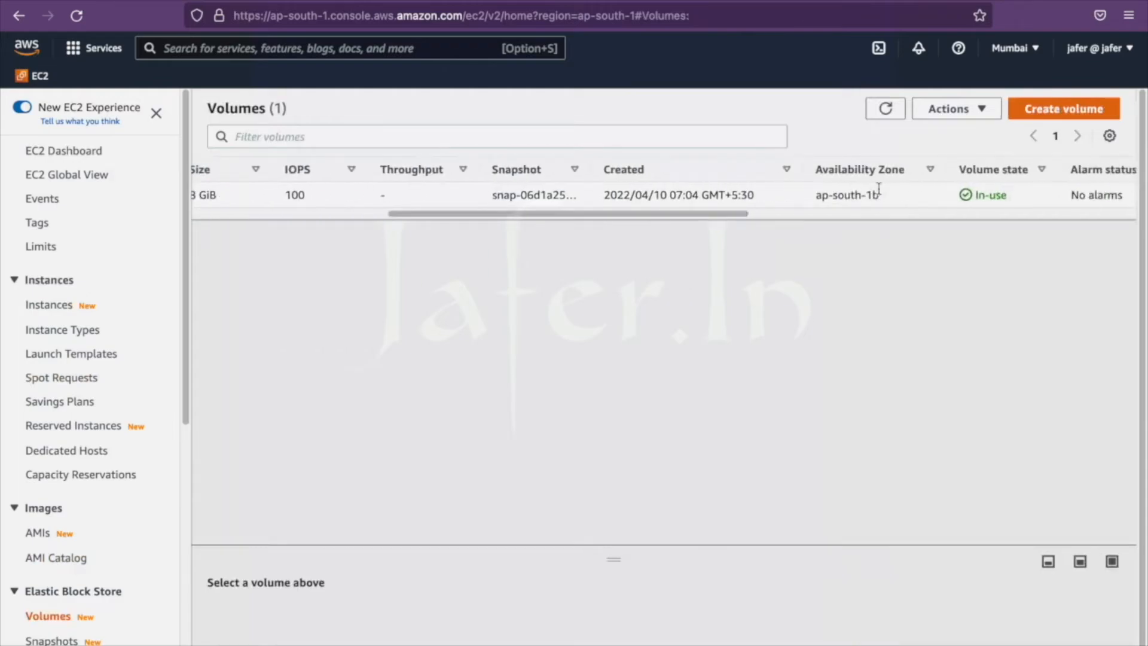
drag(884, 197, 803, 202)
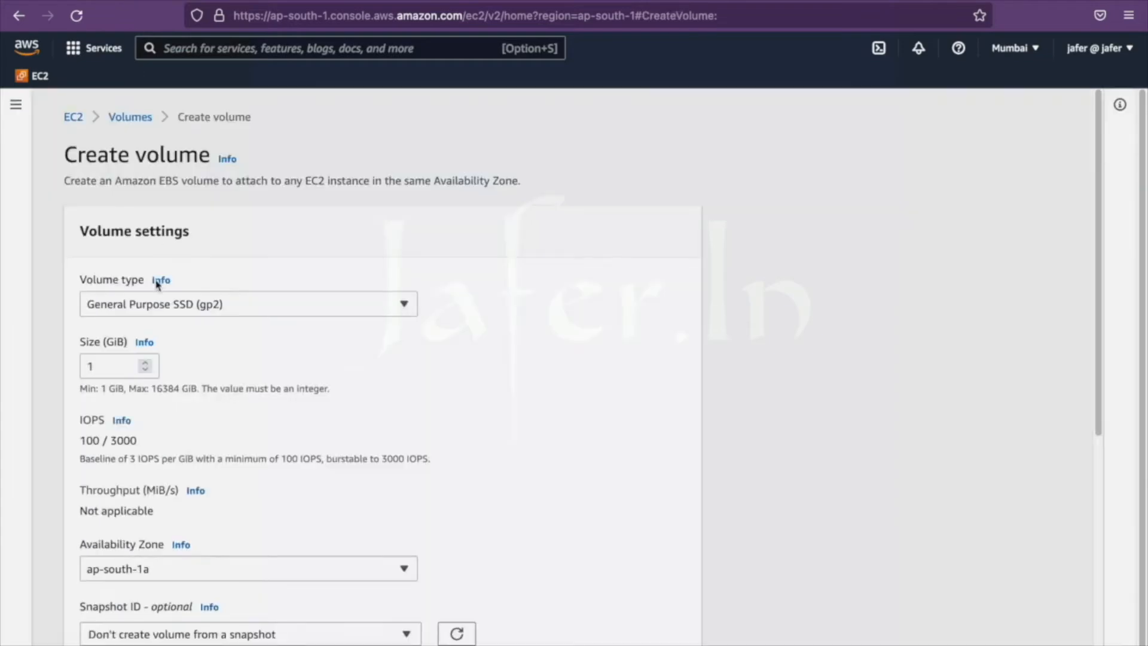
Step: Return to the filled-in volume form, create the 1 GiB gp2 volume in ap-south-1a, and check its state in the Volumes list
scroll(232, 413, down, 3)
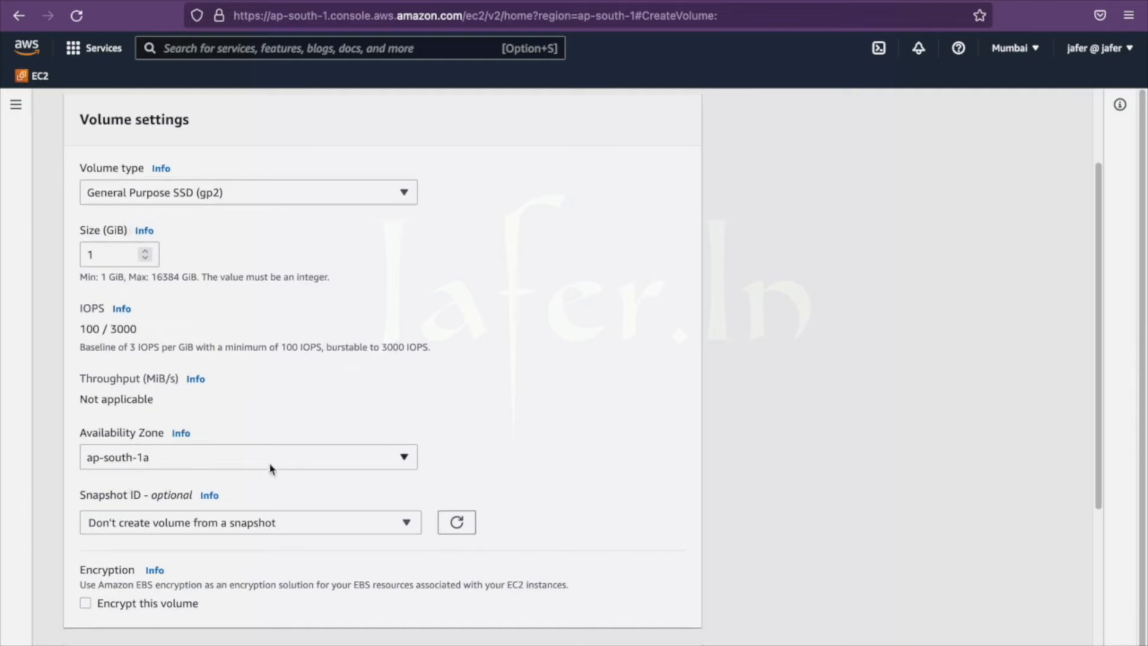
scroll(403, 399, down, 2)
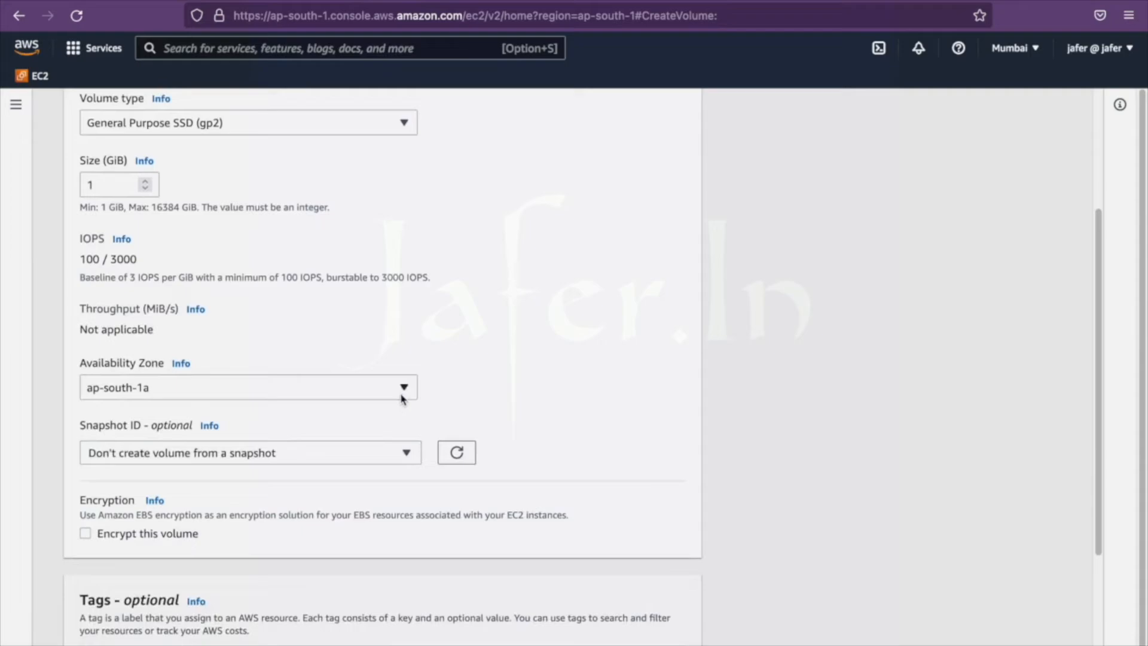
scroll(403, 399, down, 4)
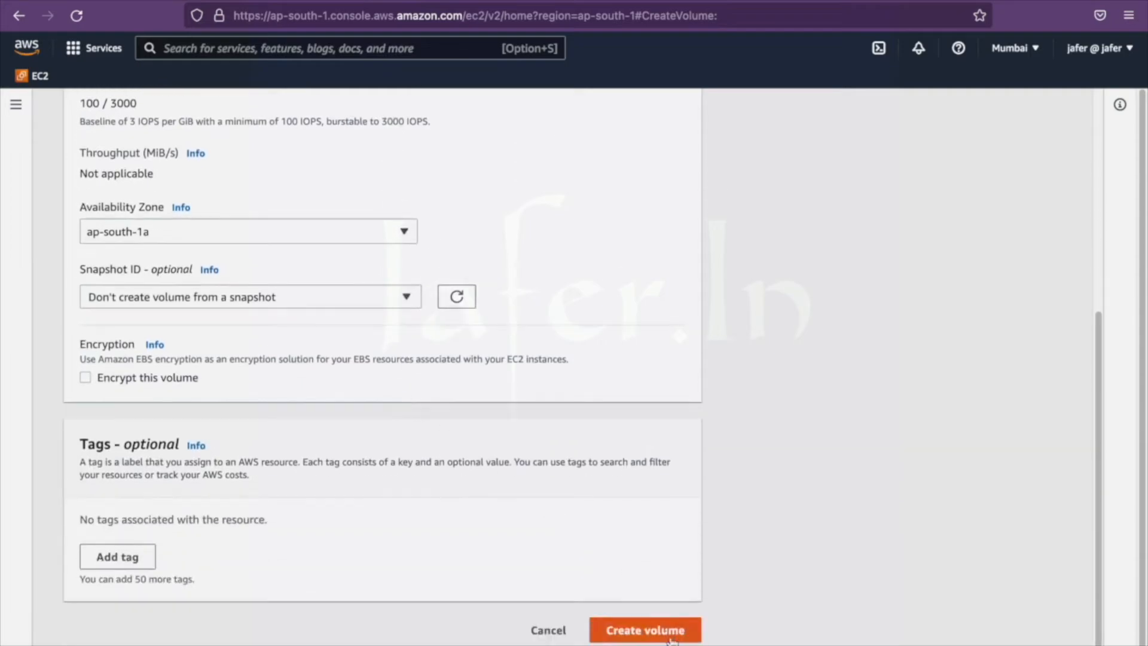
click(670, 638)
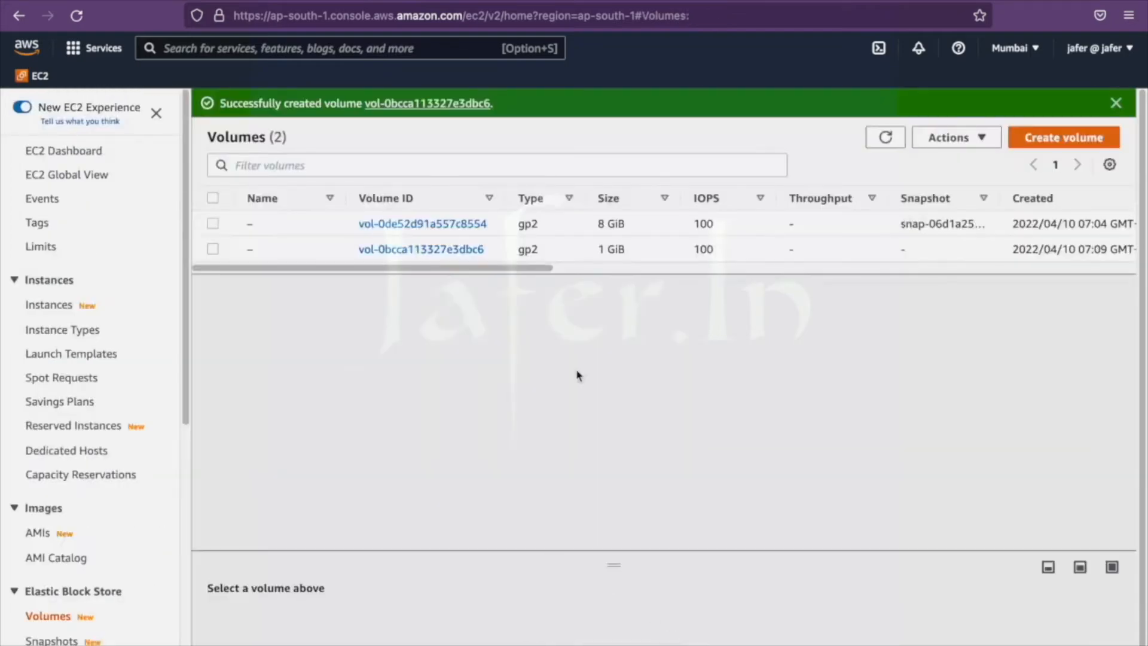
drag(525, 268, 826, 268)
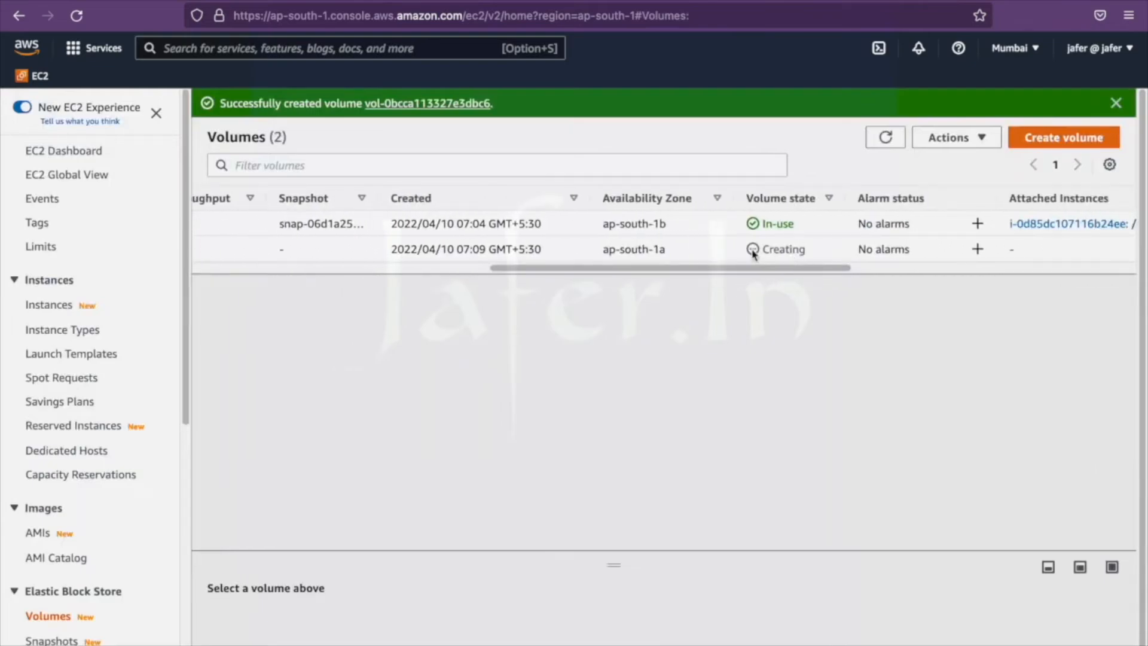
drag(764, 249, 806, 252)
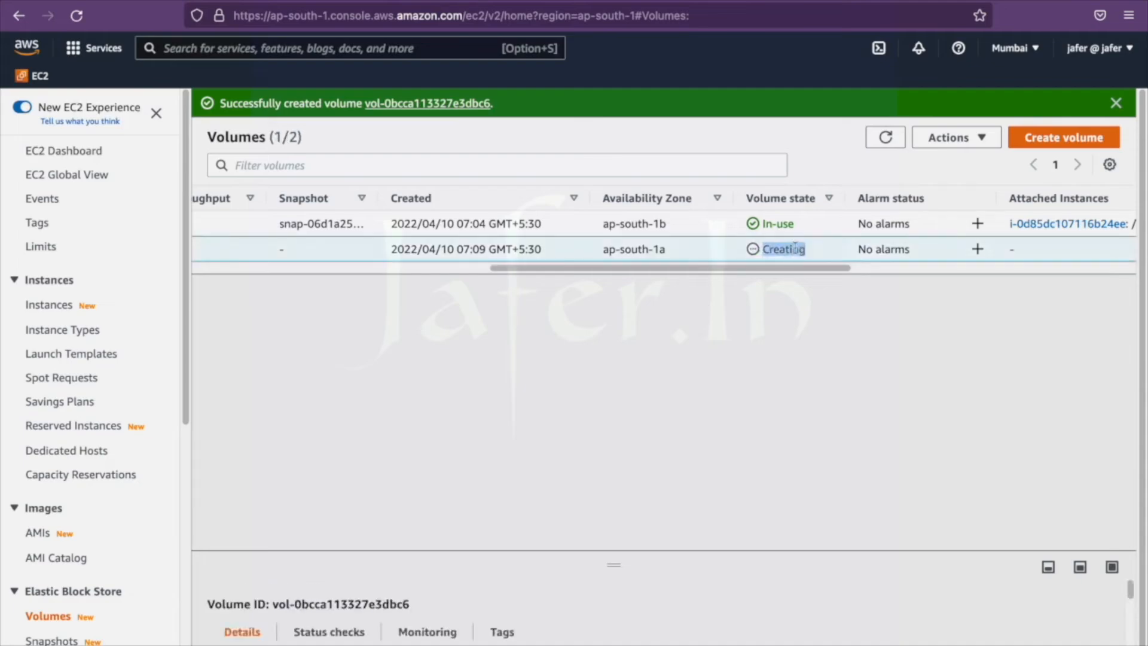
Step: Switch to draw.io and reposition the "Volume - 1 GB" rectangle inside the us-east-1a box, pointing out the server and root volume in us-east-1b
key(ctrl+Left)
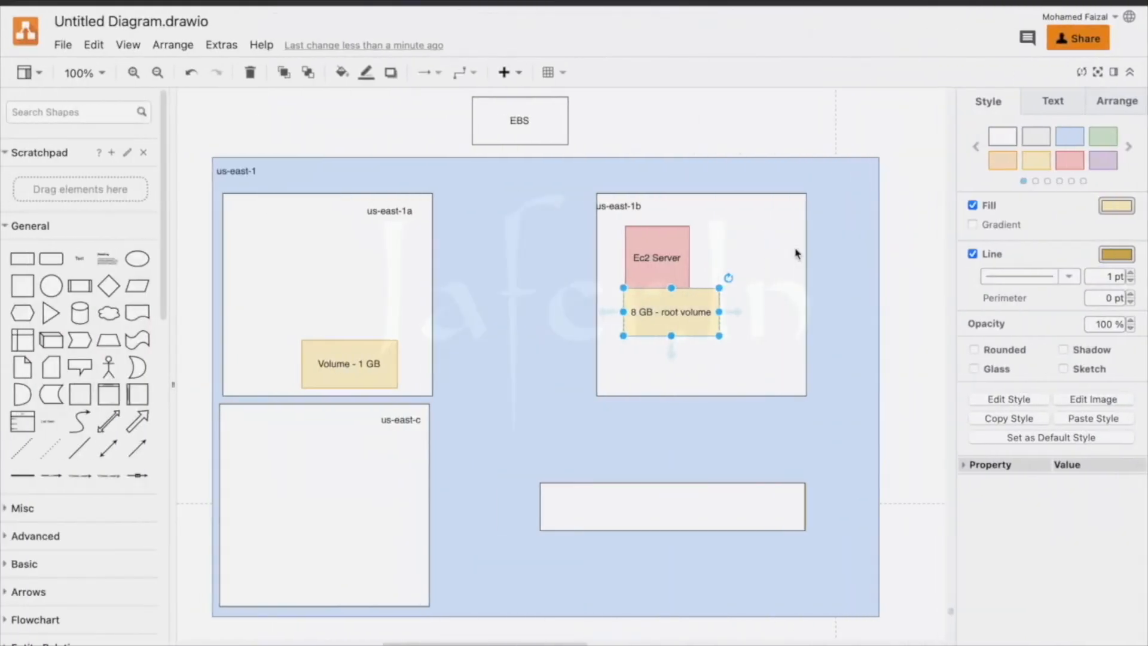
drag(359, 366, 306, 328)
click(661, 263)
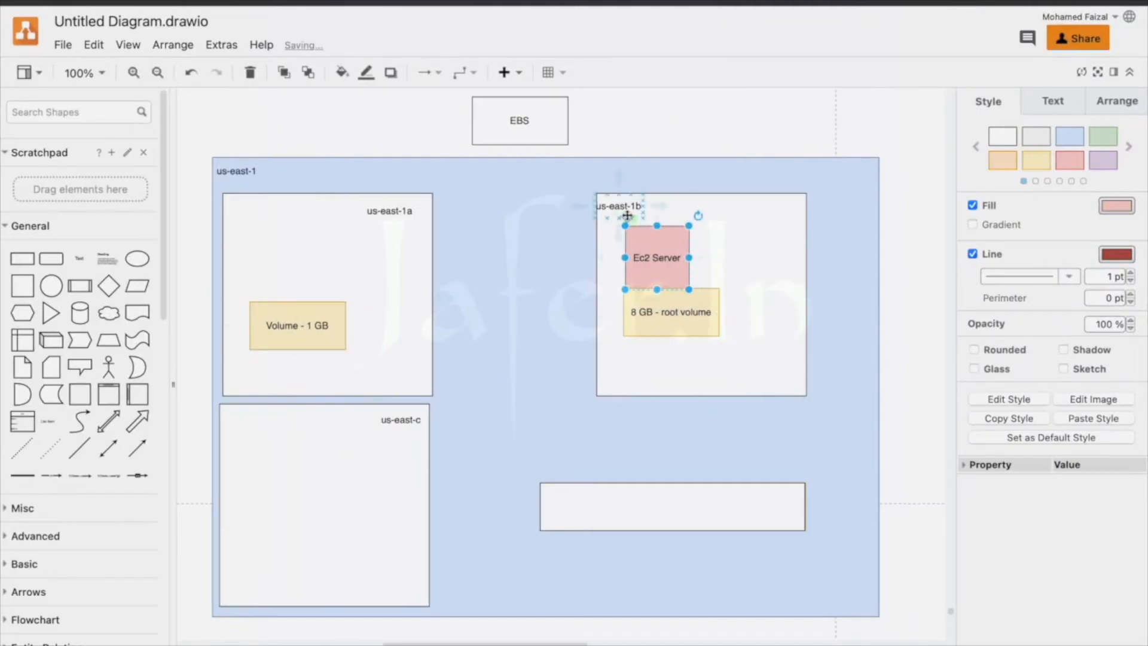
click(679, 323)
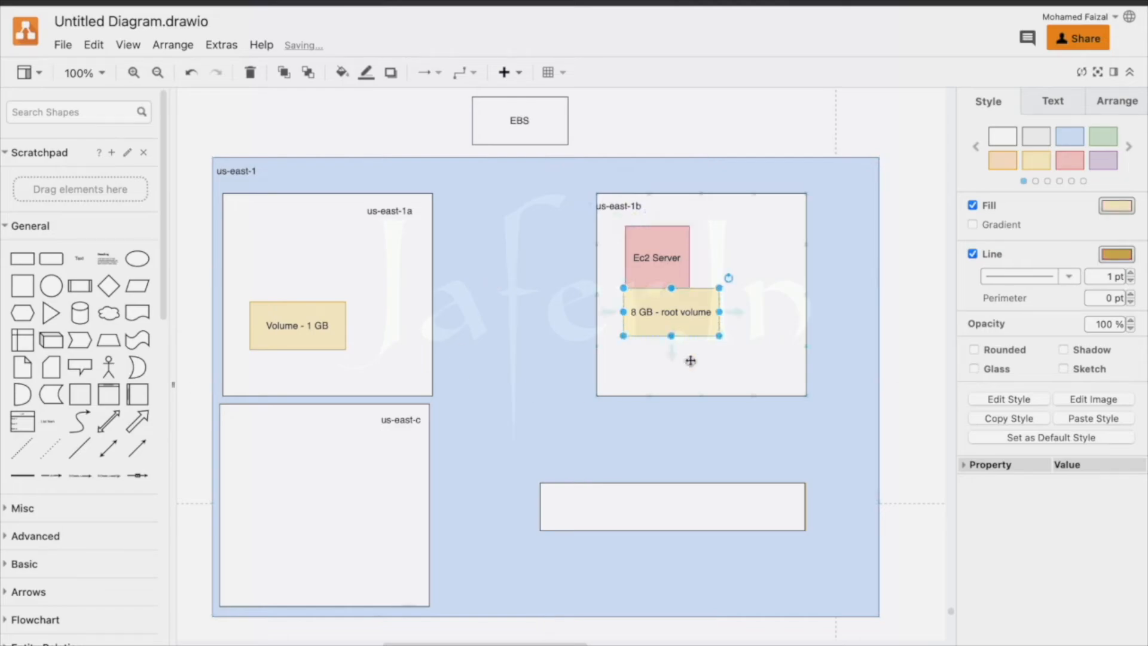
drag(286, 336, 348, 324)
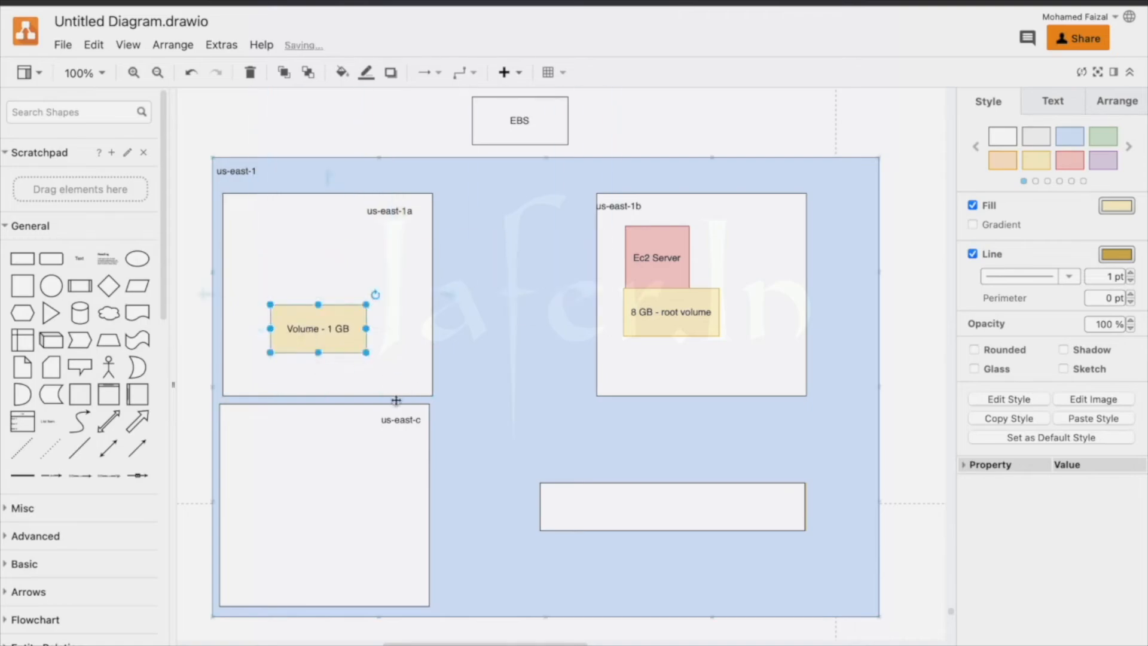
Step: Switch to the AWS console, refresh the Volumes list, and check the new 1 GiB volume's state
key(ctrl+Right)
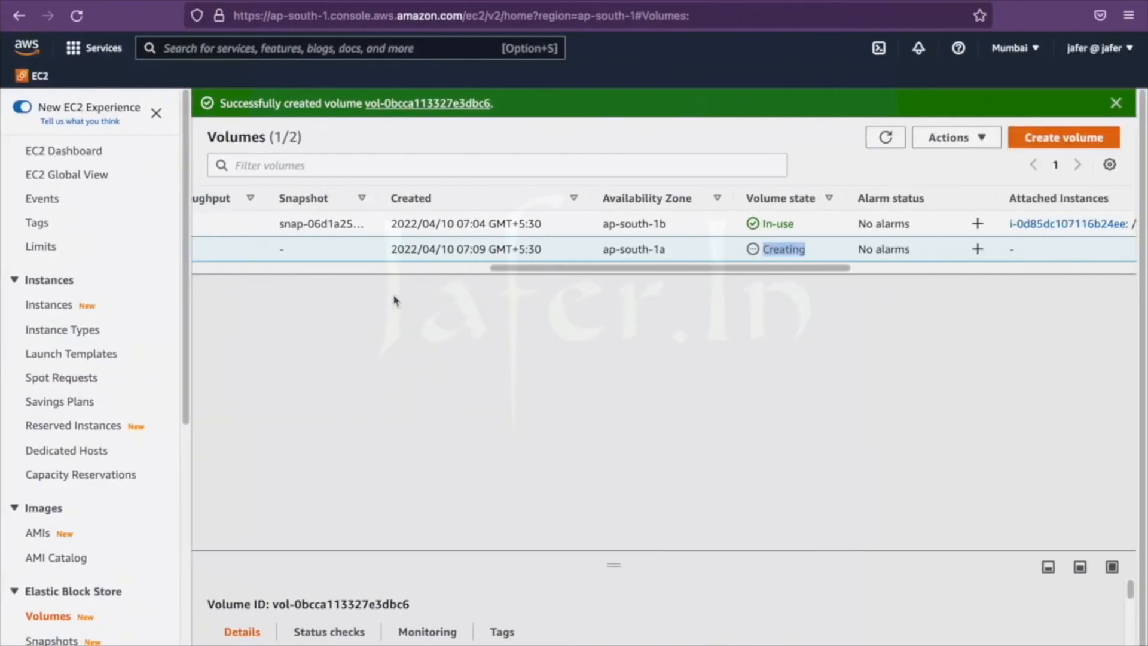
click(877, 145)
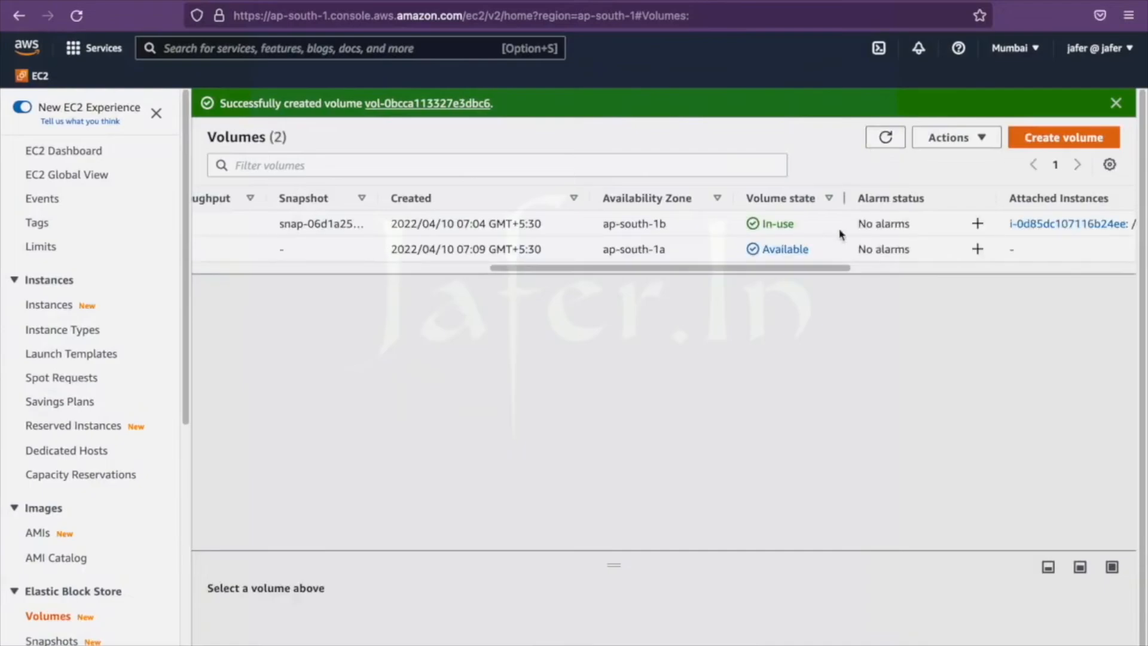
drag(747, 274, 297, 274)
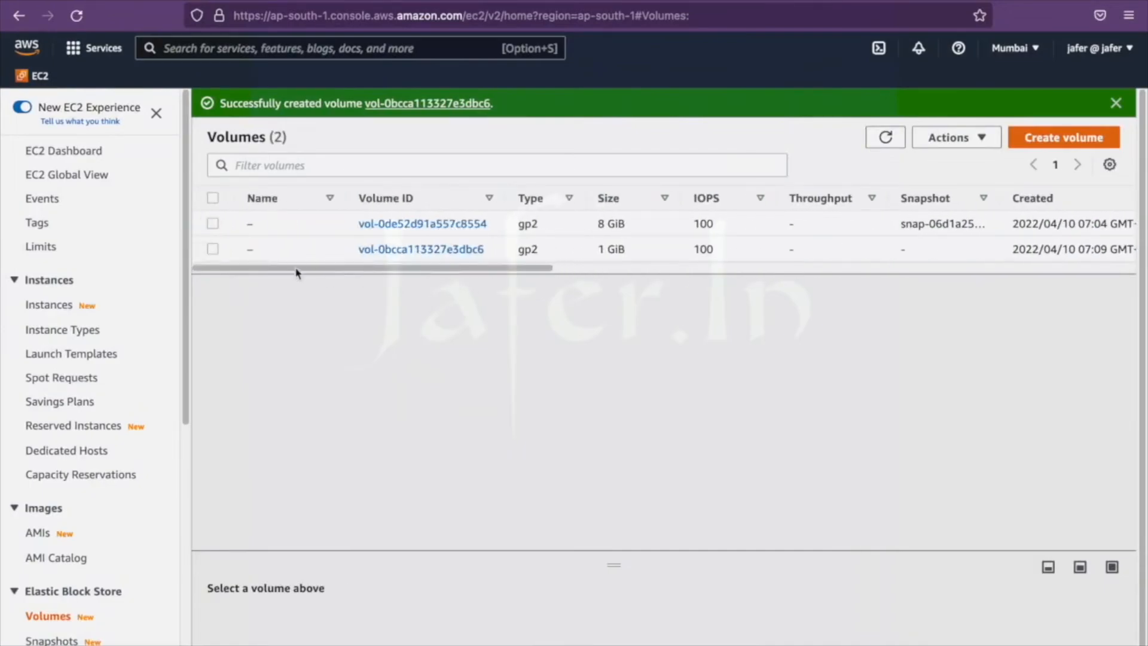
Step: Open the attachment form for the 1 GiB volume in ap-south-1a and check which instances are offered
click(213, 250)
click(946, 143)
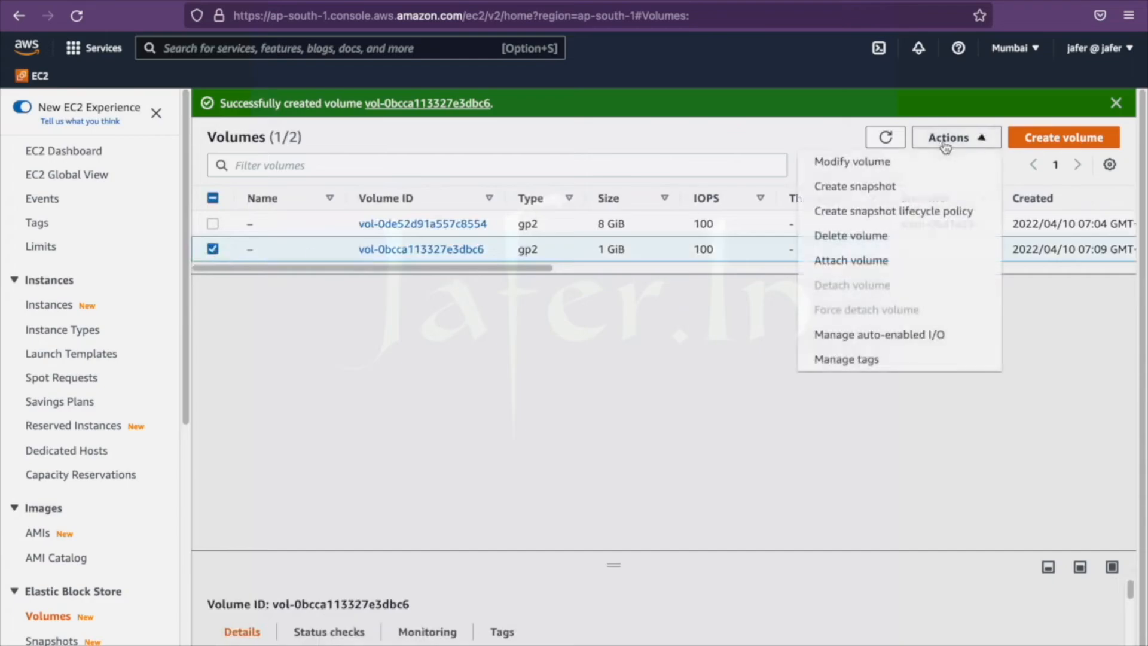
click(871, 260)
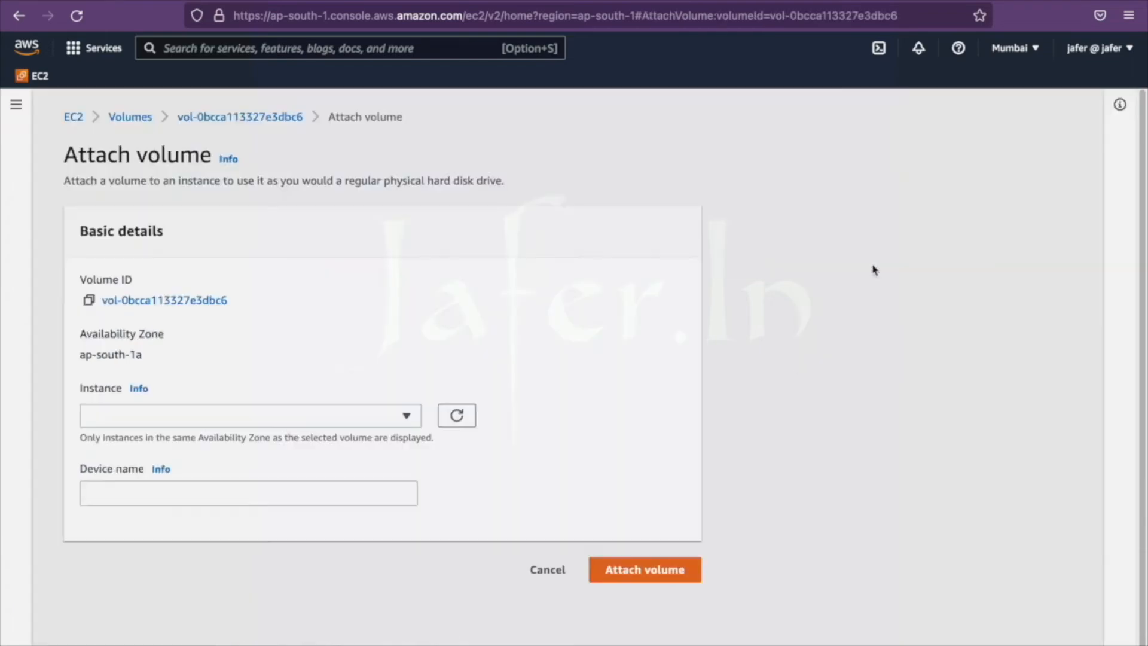
click(331, 426)
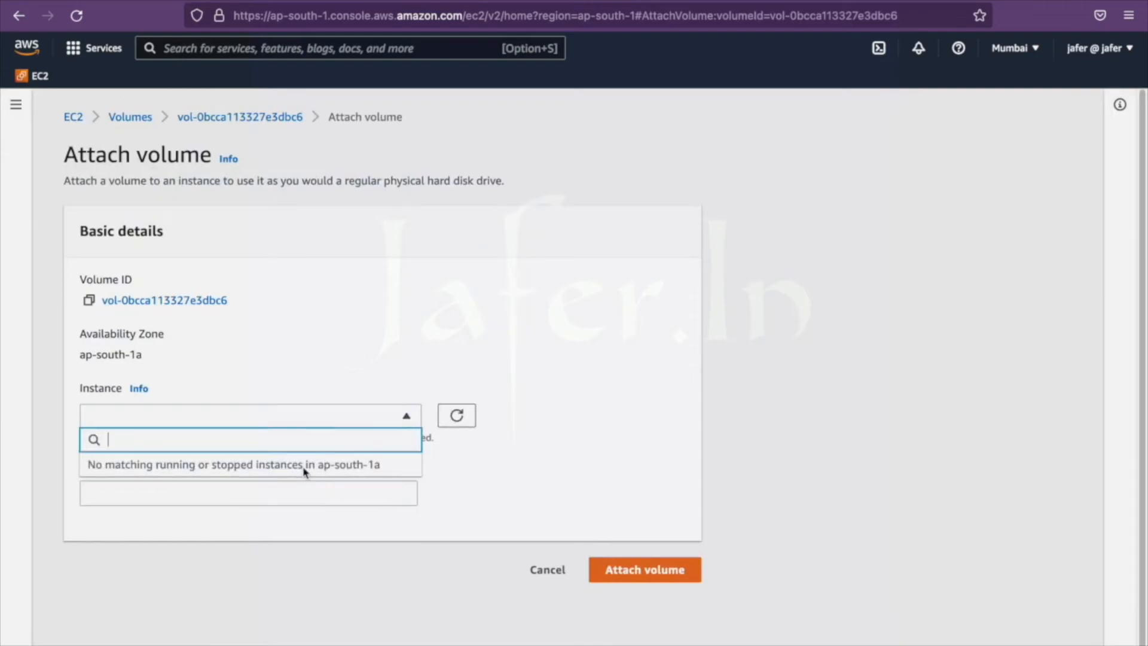
Step: Switch to draw.io, duplicate the "Volume - 1 GB" rectangle in us-east-1a, and place the copy across the lower-right edge of the us-east-1b box
key(ctrl+Left)
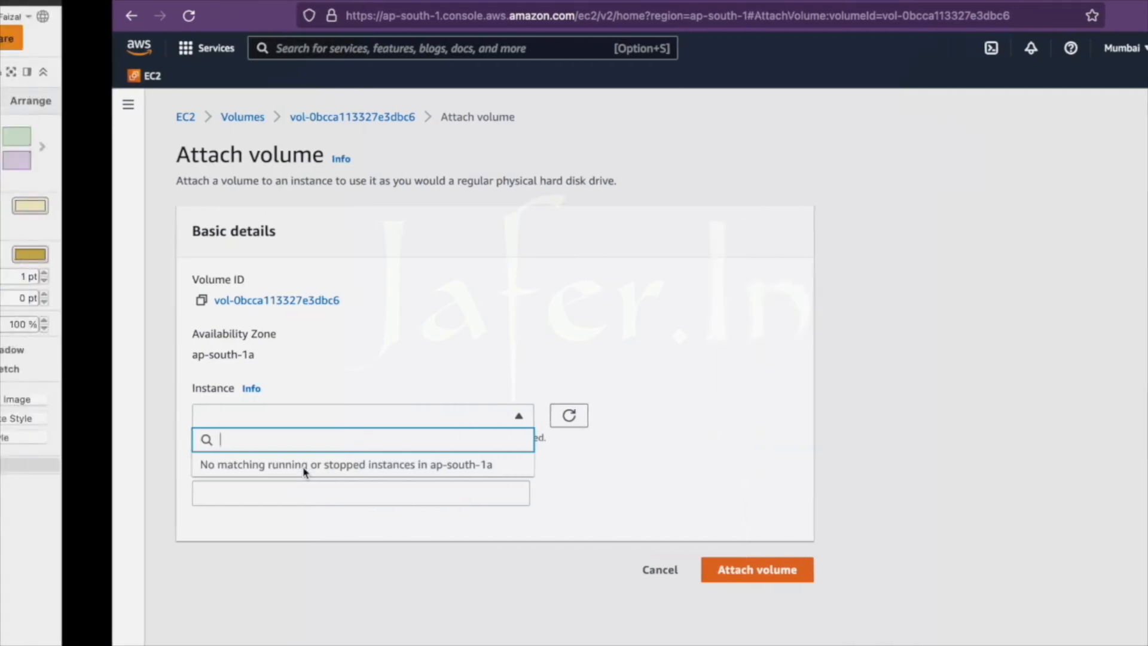
drag(312, 326, 384, 224)
drag(384, 217, 335, 363)
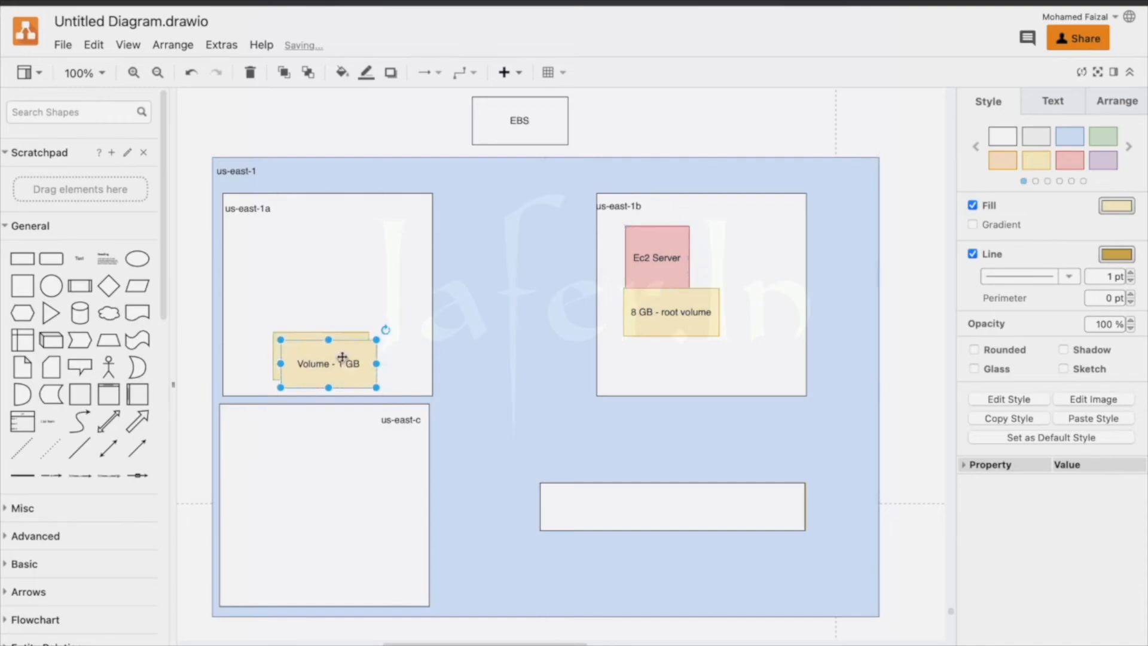
drag(342, 358, 757, 366)
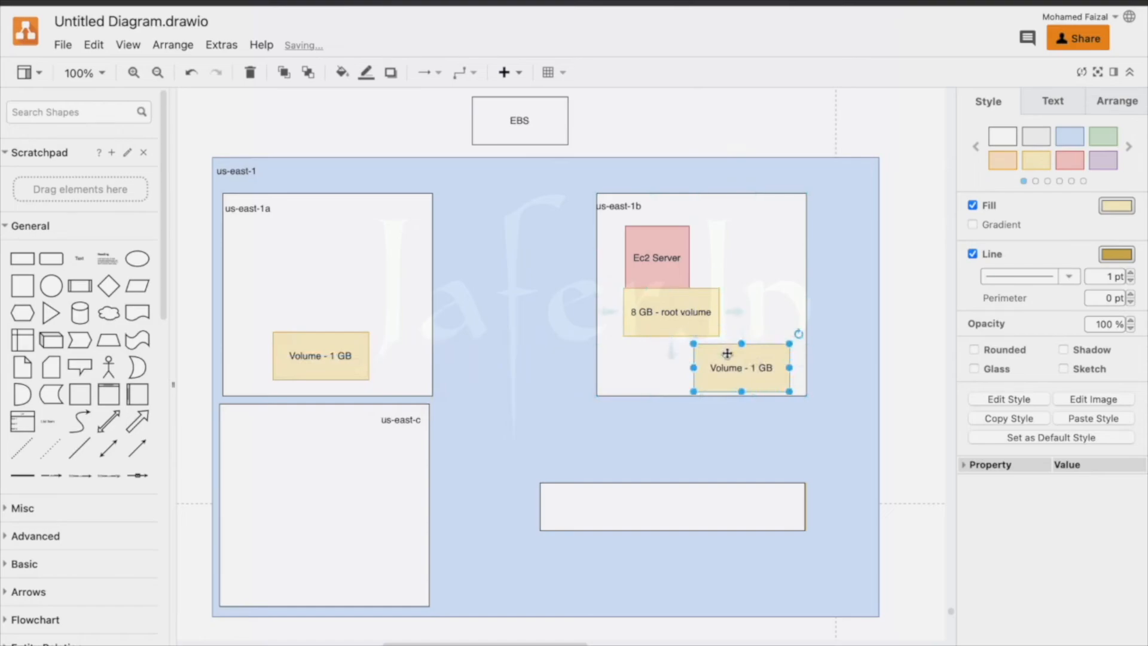
drag(723, 368, 784, 376)
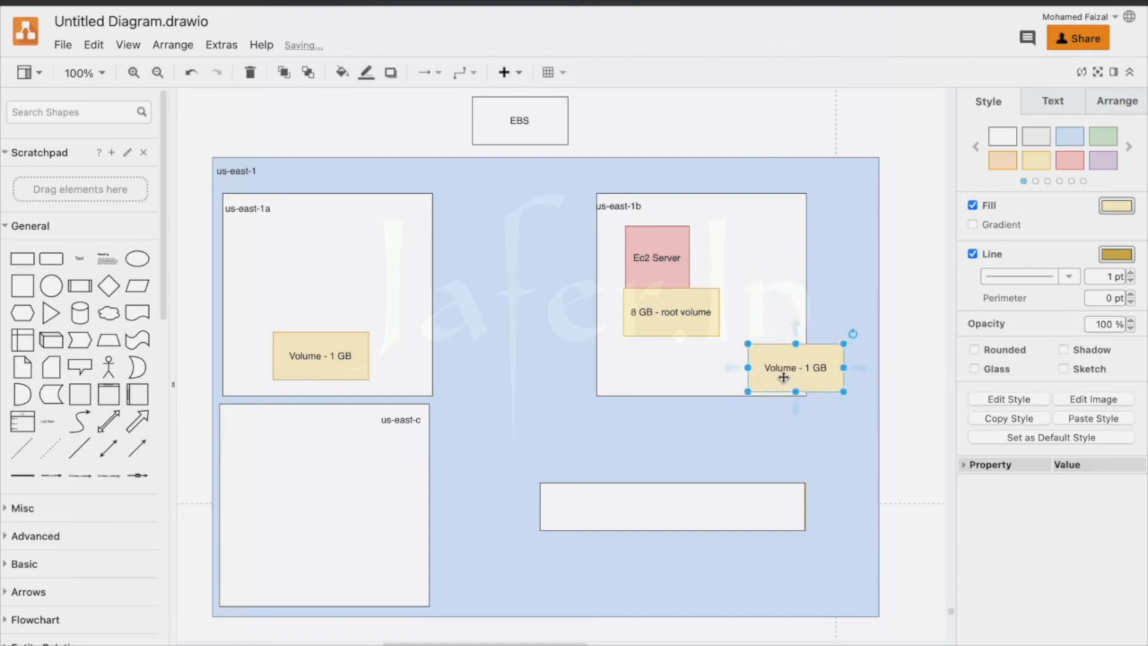
Step: Switch to the AWS console, cancel the open attachment form, and create a 1 GiB gp2 volume in ap-south-1b
key(ctrl+Right)
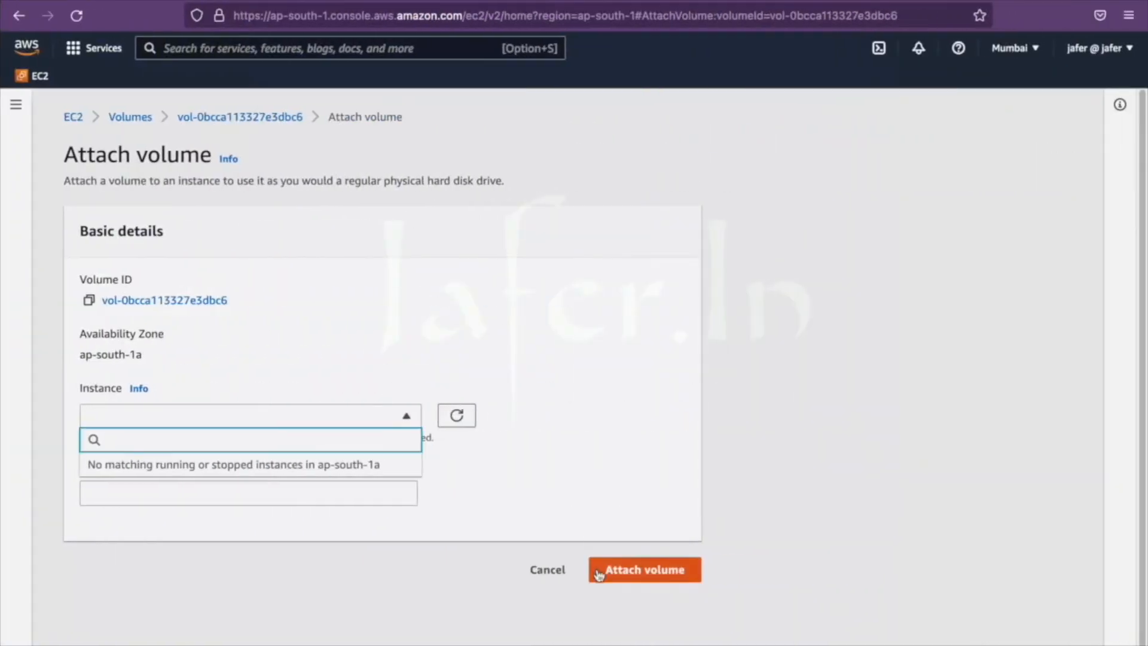
click(546, 576)
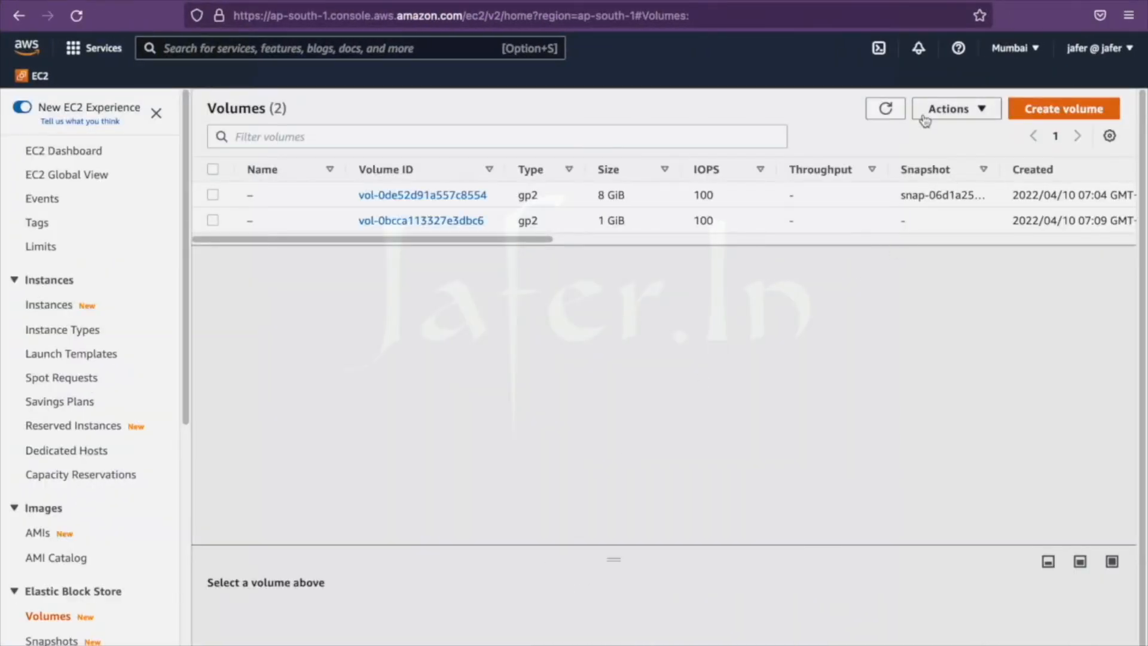
click(1047, 110)
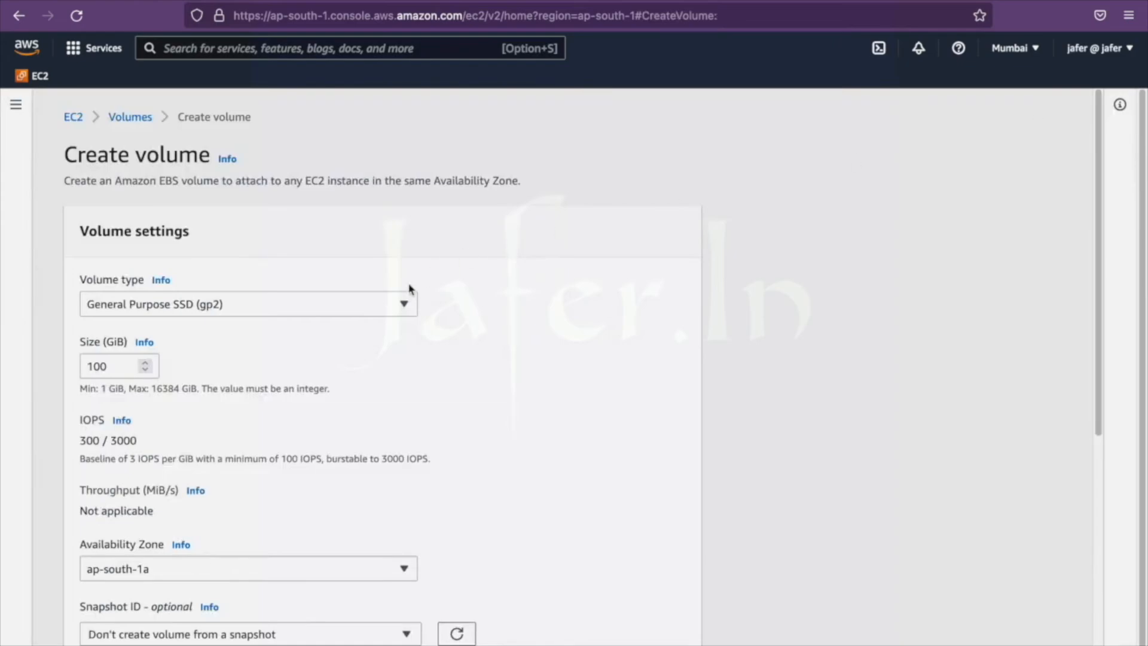
double_click(132, 366)
text(1)
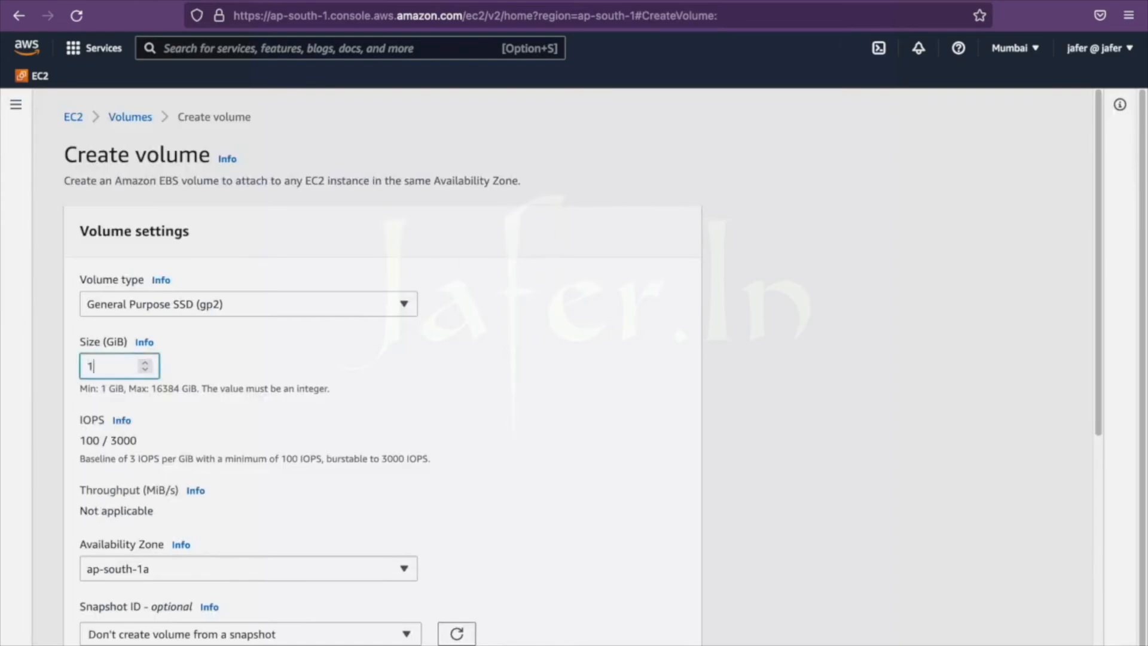
scroll(289, 478, down, 3)
click(285, 494)
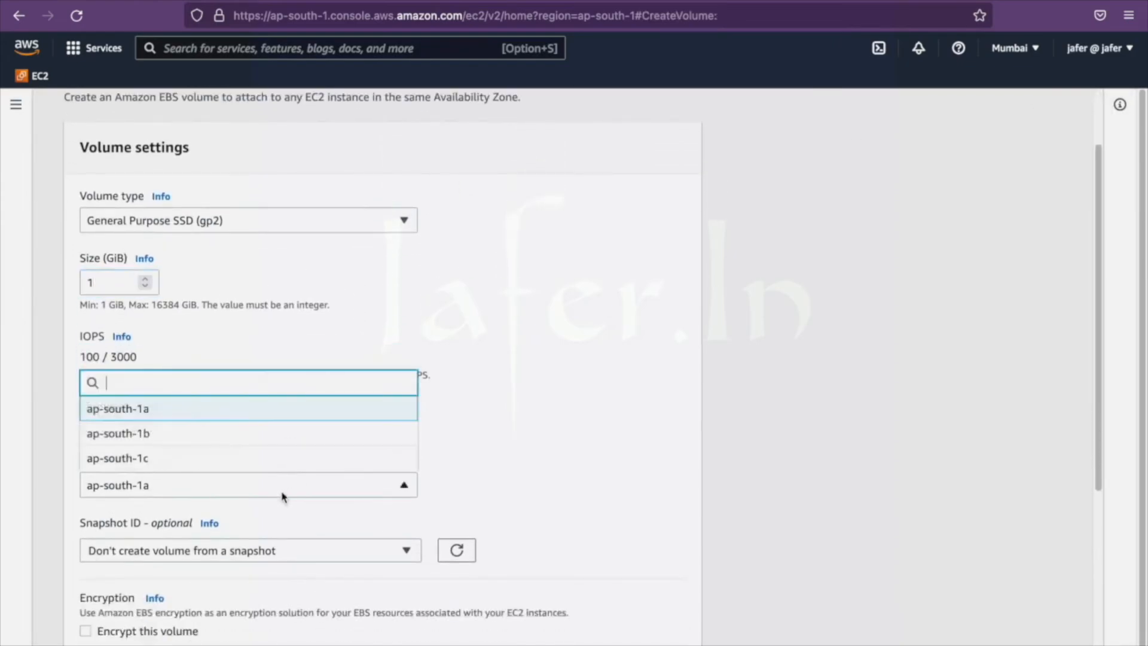
click(217, 434)
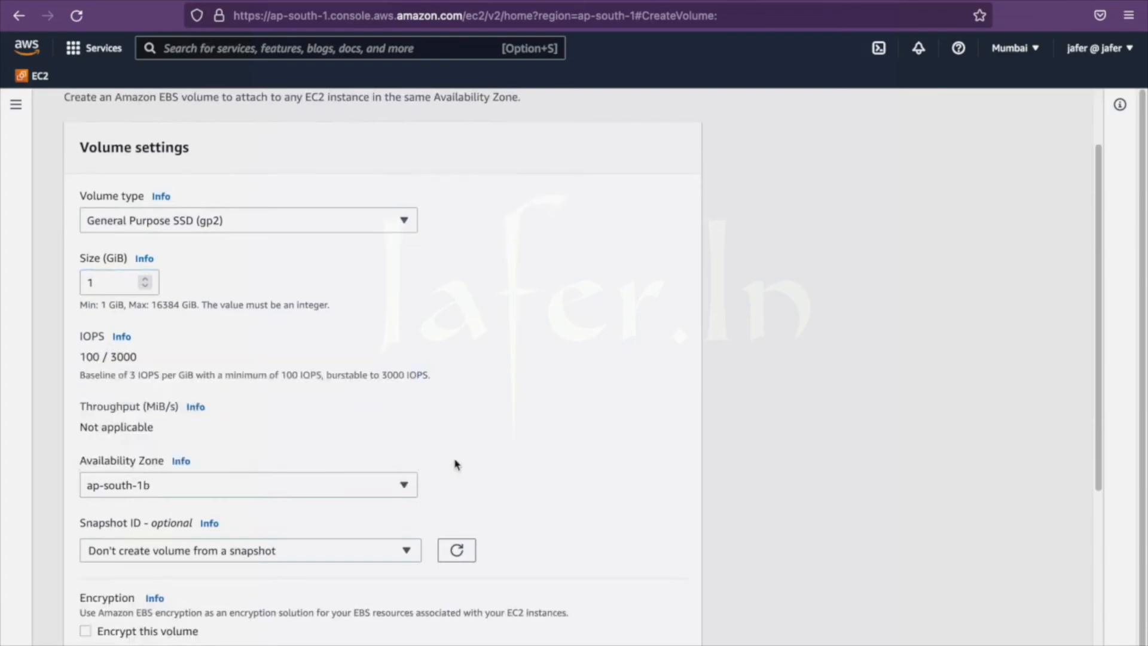
scroll(458, 464, down, 1)
scroll(458, 464, down, 3)
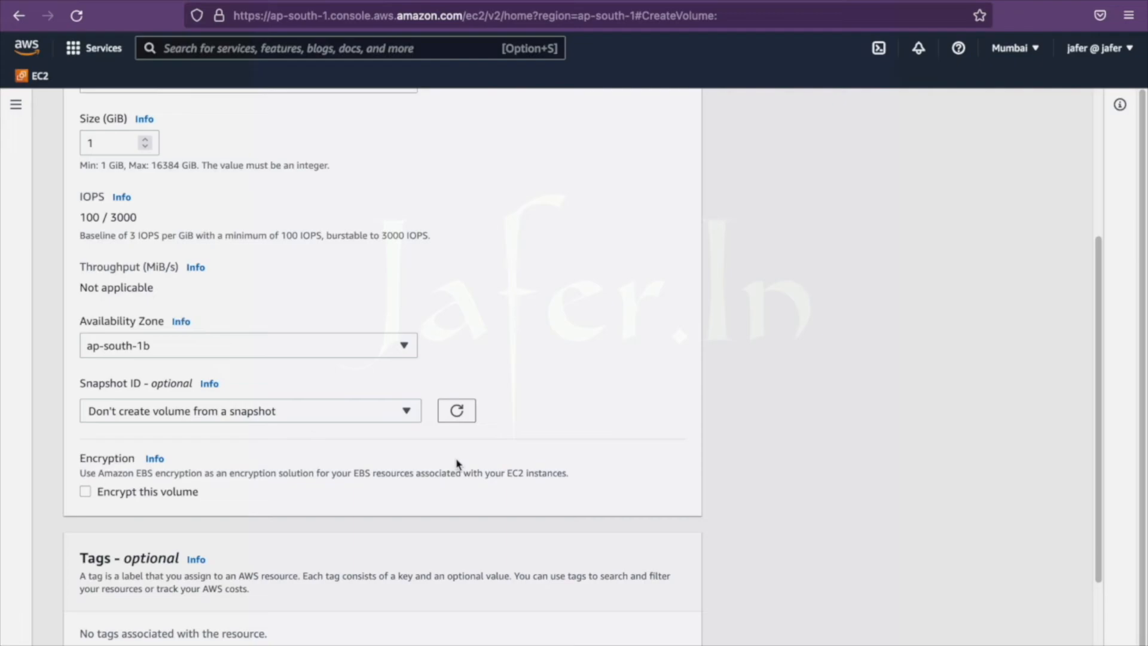
scroll(344, 491, down, 2)
click(617, 631)
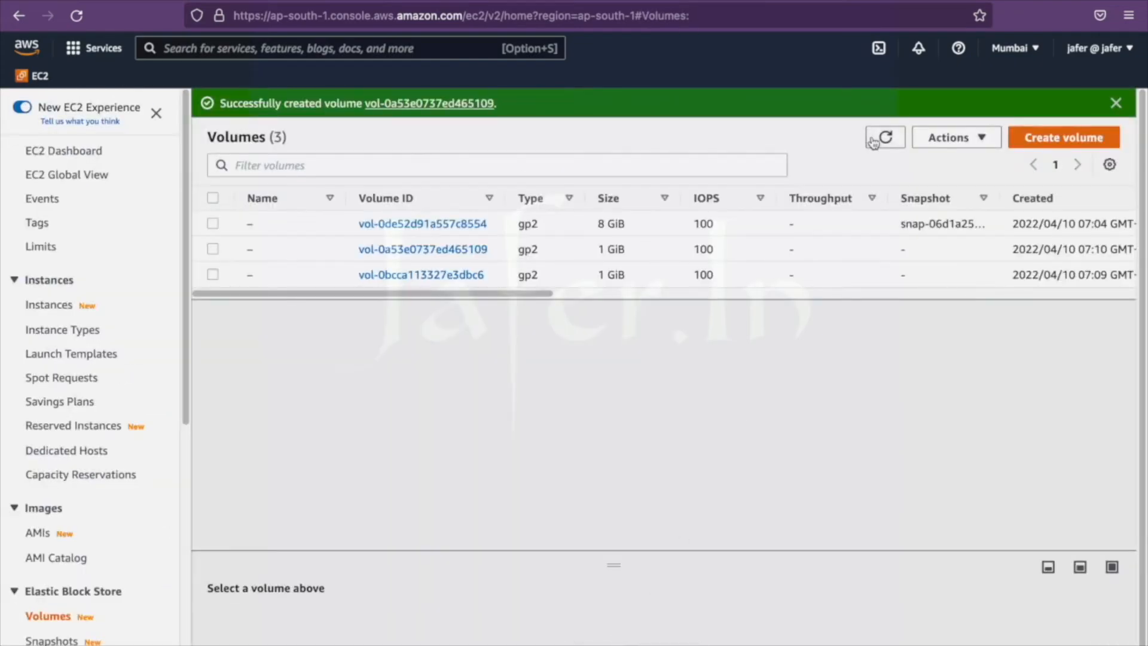
Step: Refresh the Volumes list and check each volume's availability zone and state
click(875, 141)
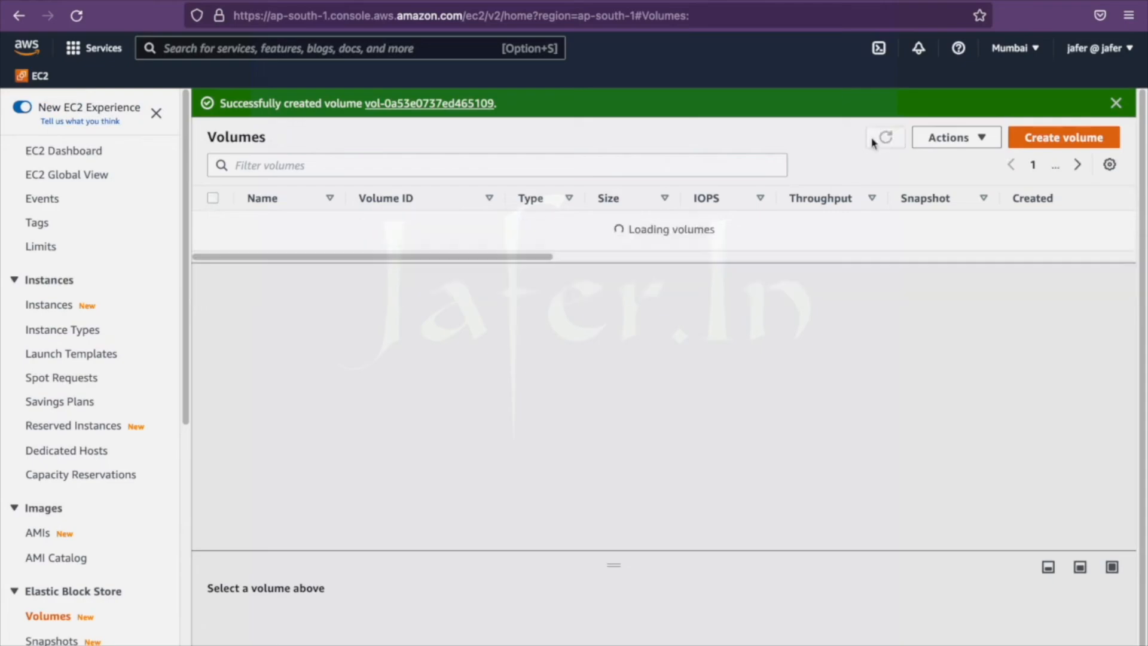
drag(472, 294, 732, 299)
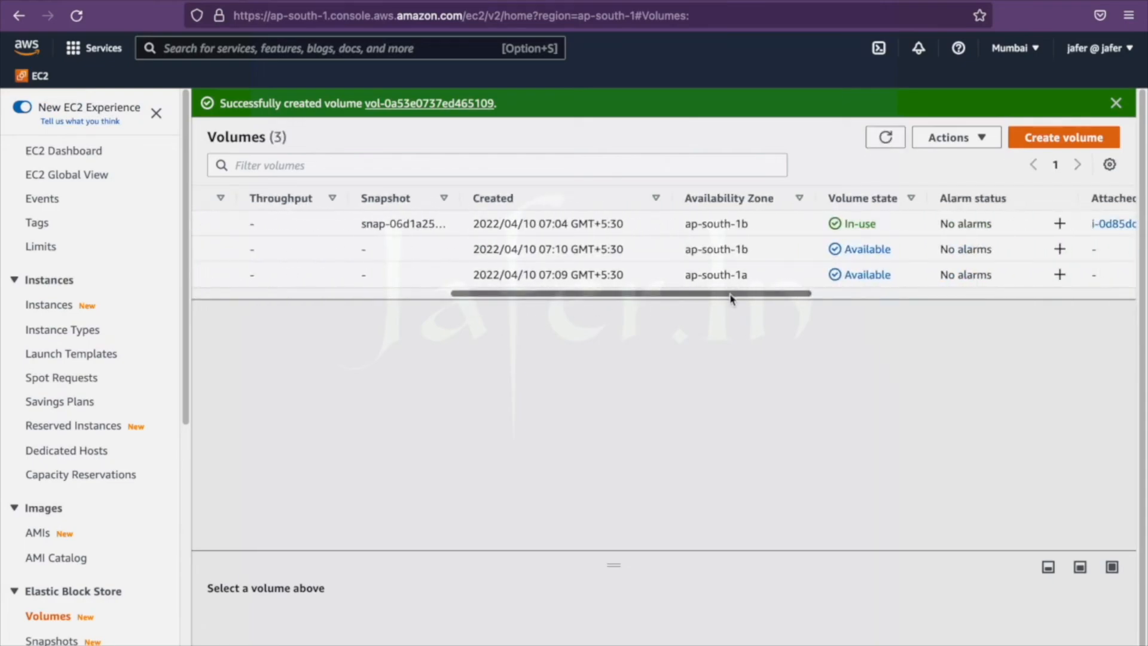
drag(732, 299, 721, 297)
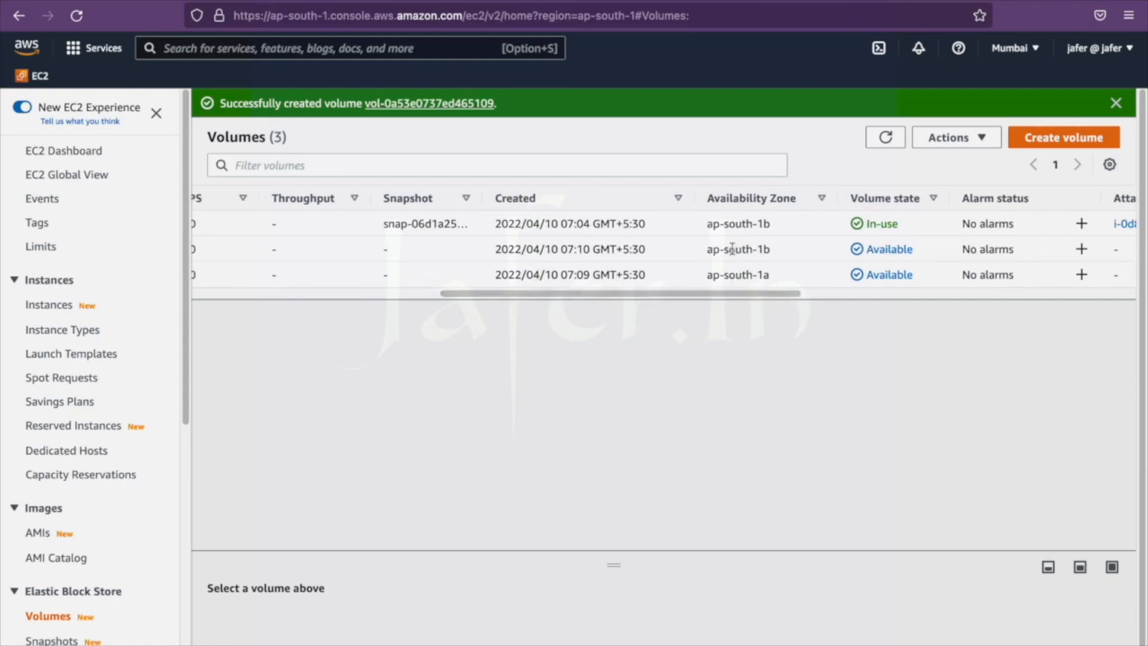
Step: Attach the new 1 GiB volume in ap-south-1b to instance i-0d85dc107116b24ee with device name /dev/sdf
drag(769, 252, 714, 250)
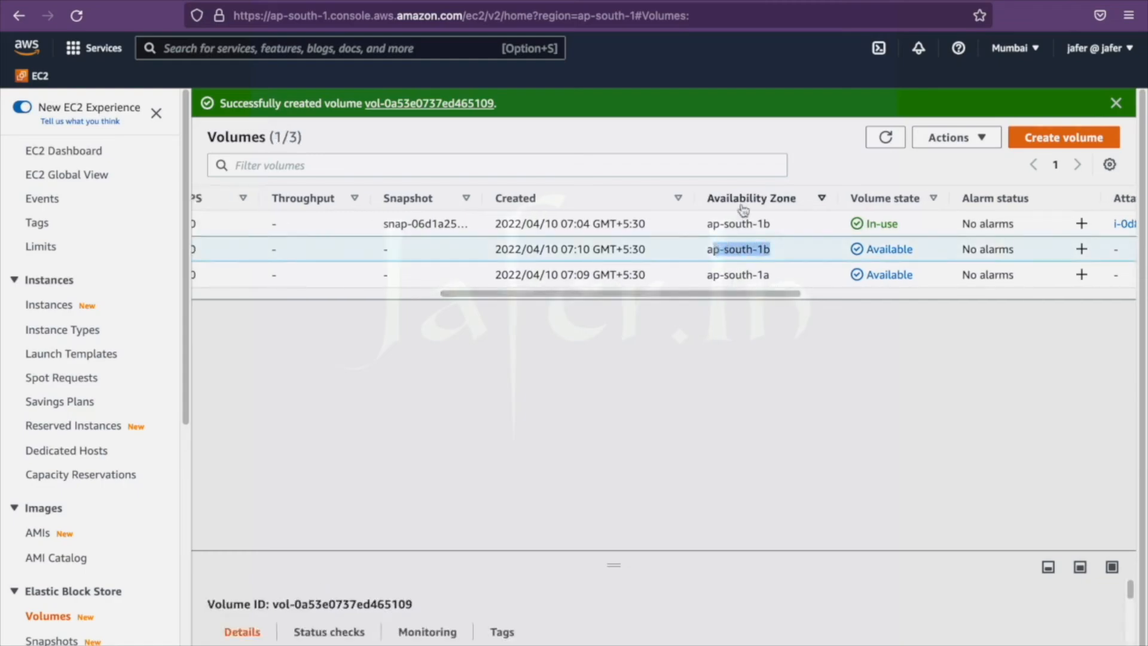
drag(751, 294, 510, 321)
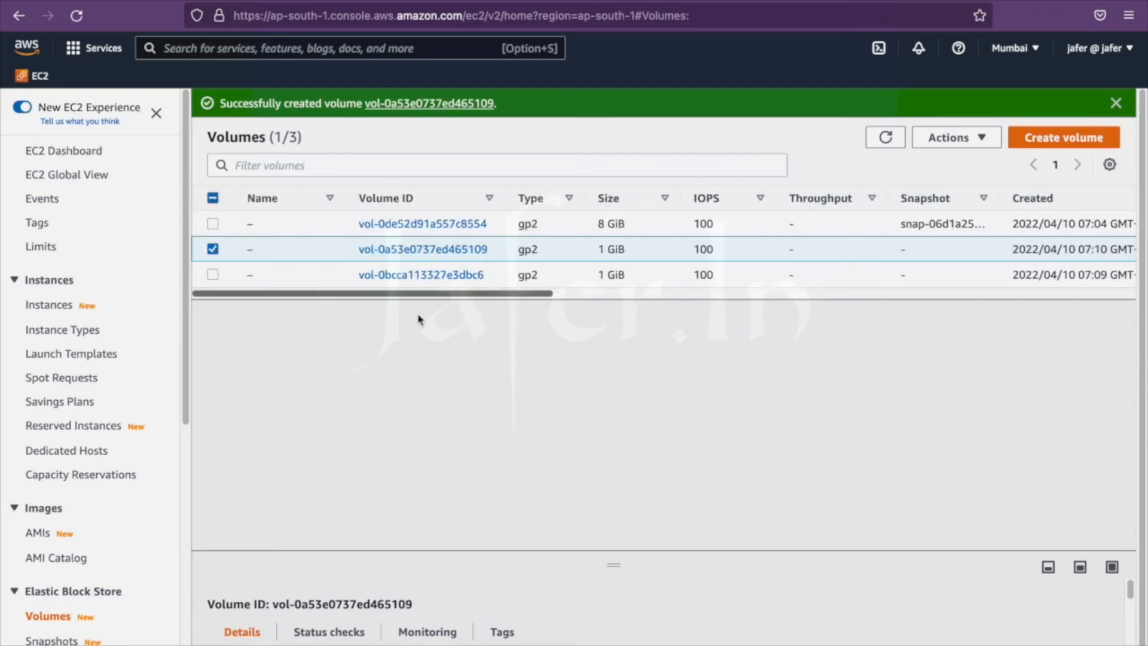
click(956, 138)
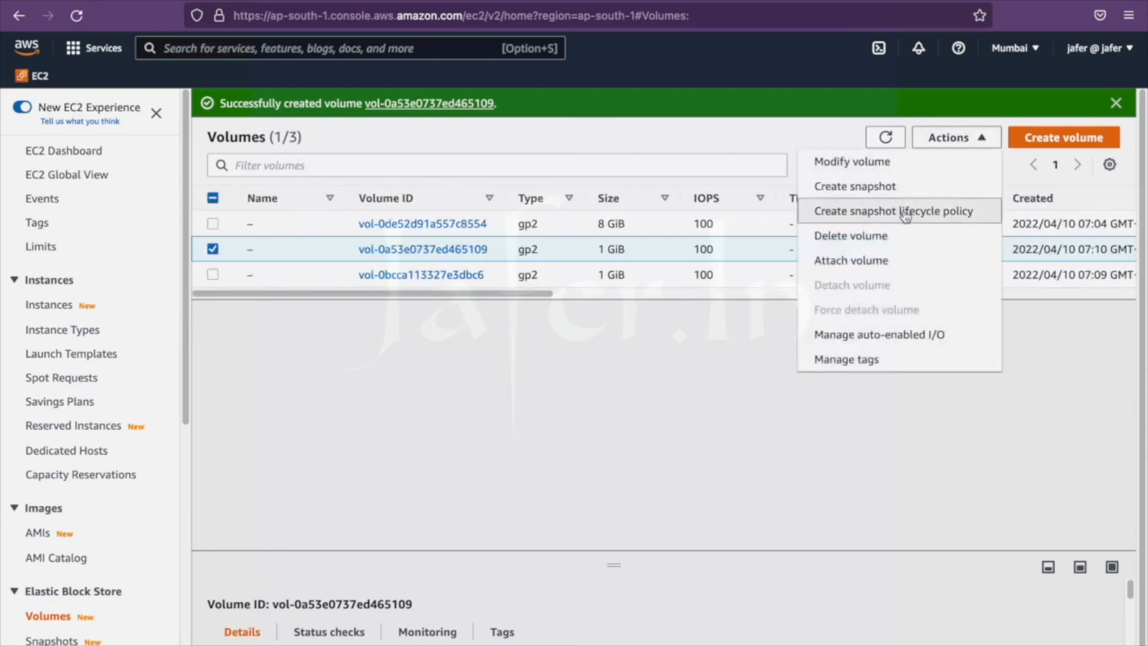
click(898, 261)
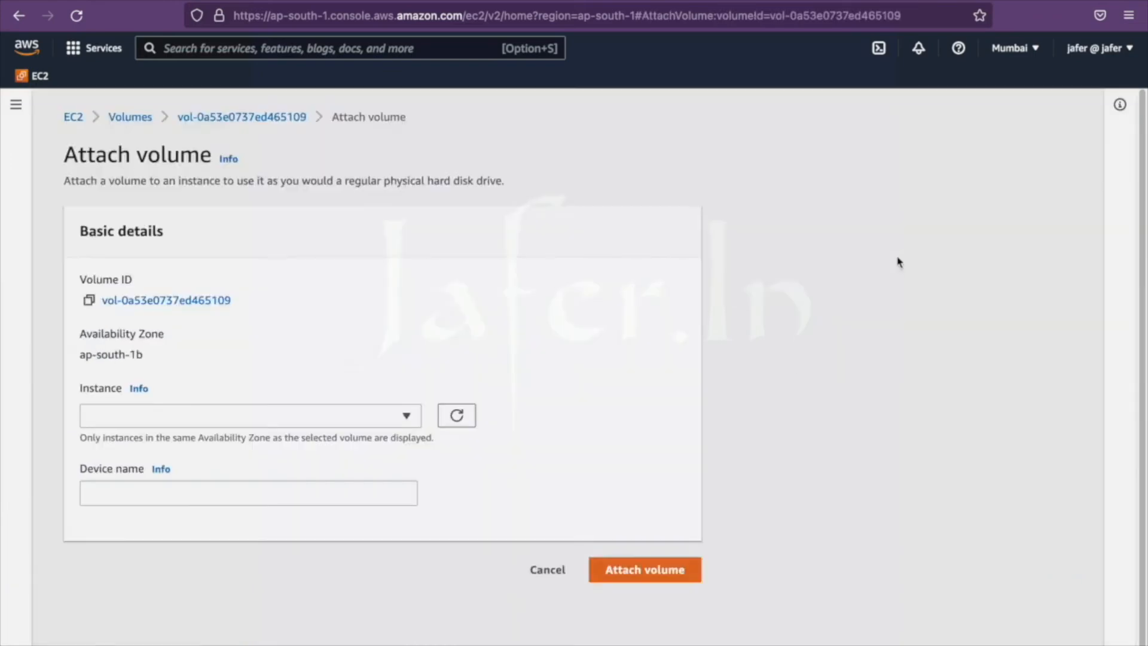
click(267, 424)
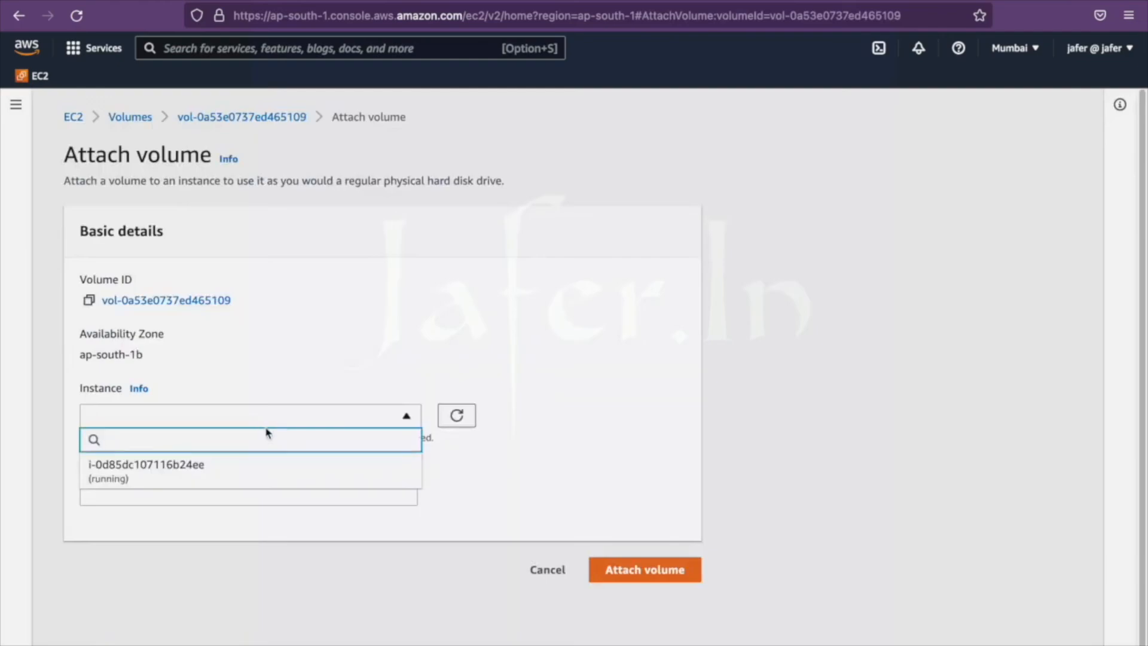
click(226, 478)
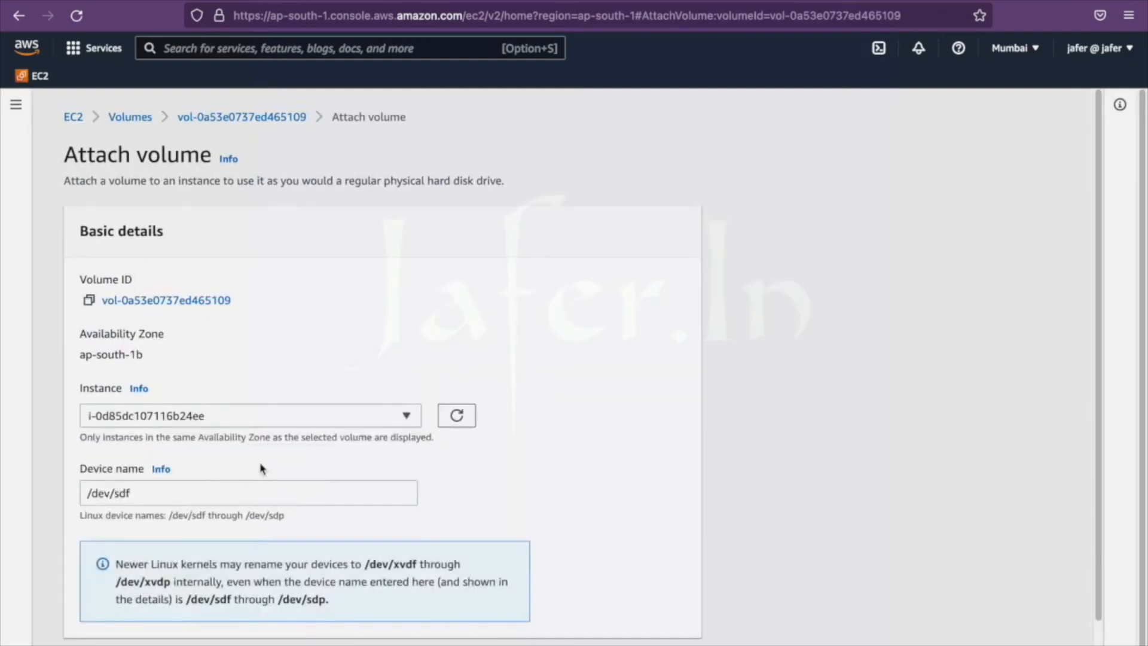
scroll(294, 461, down, 1)
click(629, 625)
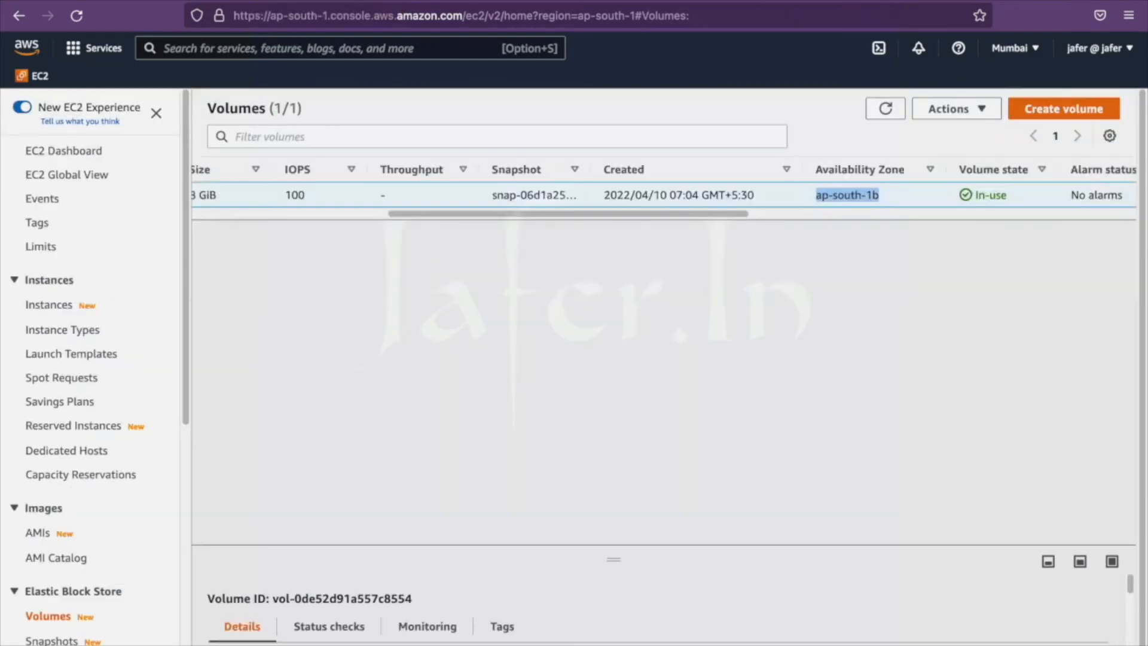
Step: Go to the Instances list and examine the running instance's storage details and block devices
click(67, 308)
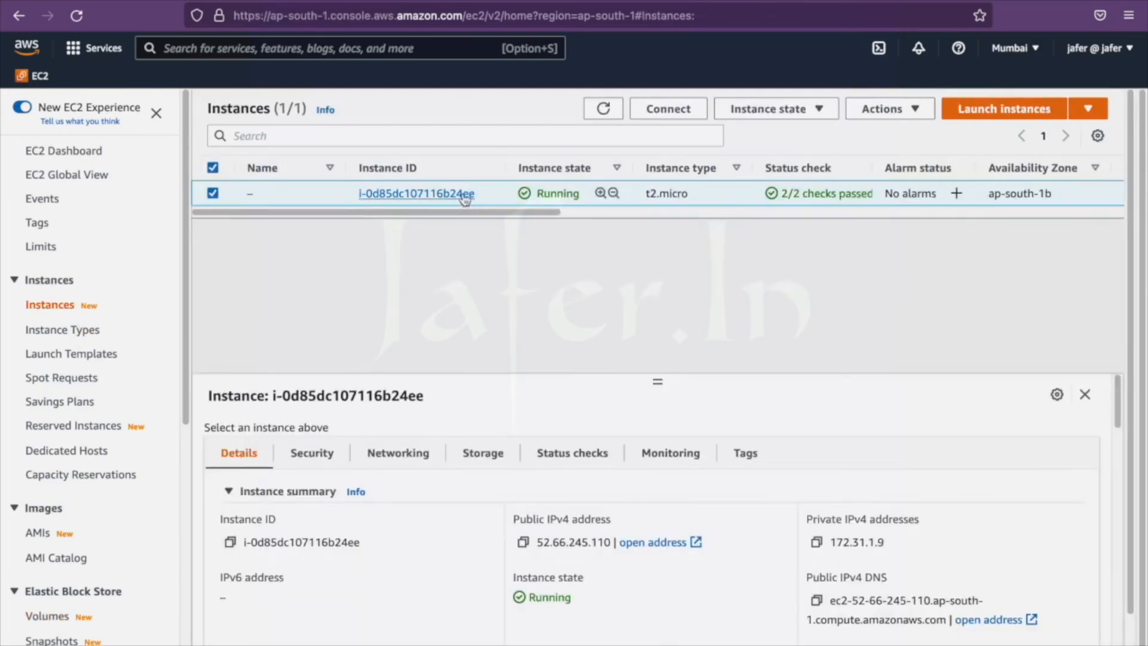
click(483, 453)
scroll(626, 448, down, 1)
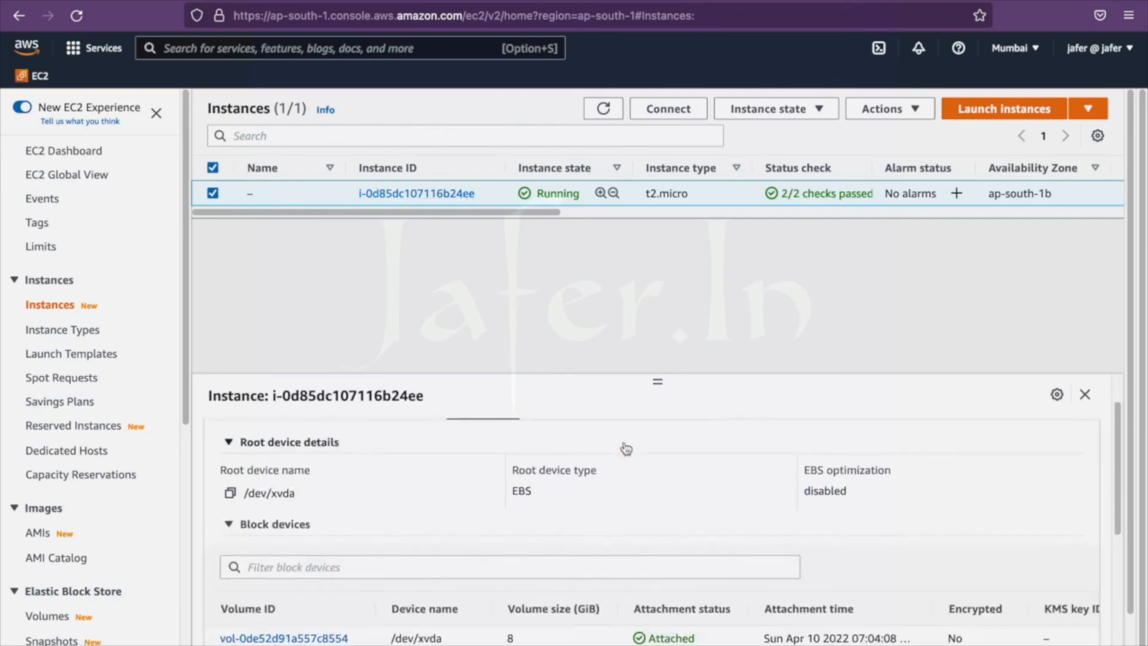
scroll(626, 448, down, 5)
scroll(626, 449, up, 6)
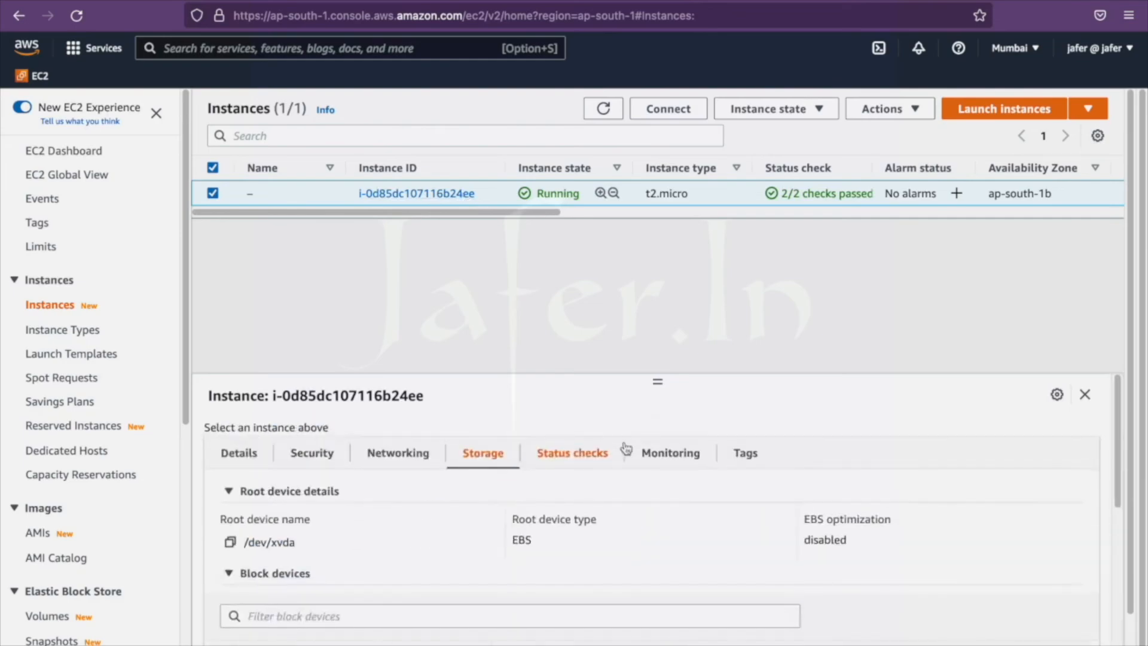
scroll(626, 449, down, 3)
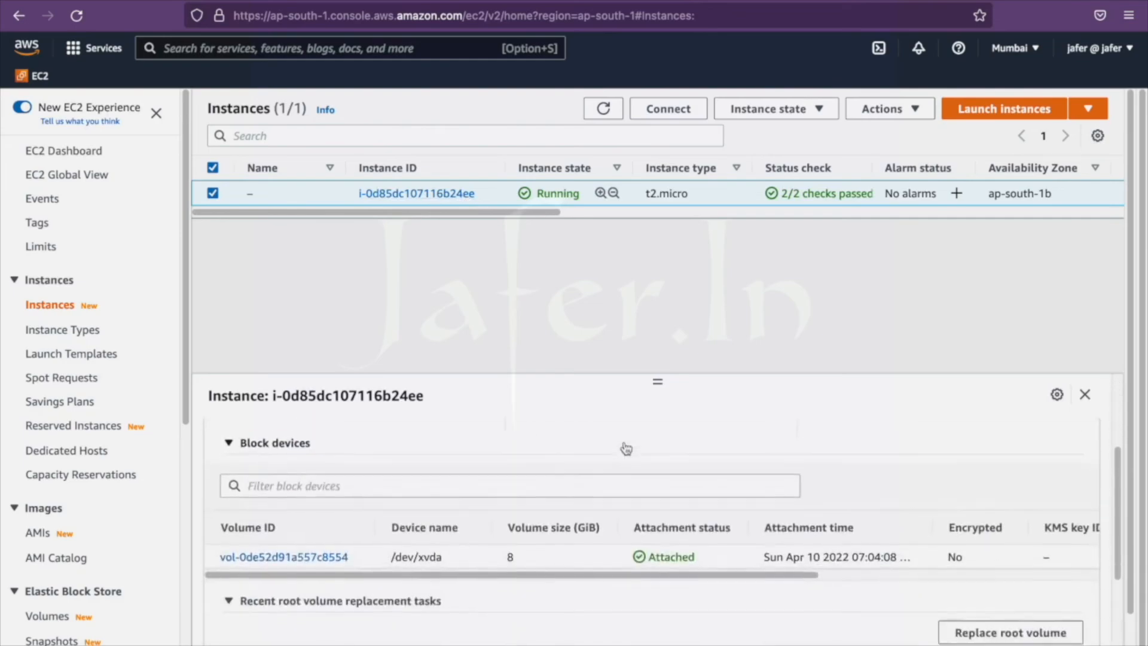
Step: Reload the Instances page, open the instance's full summary, and check the attached block devices and their sizes
click(78, 18)
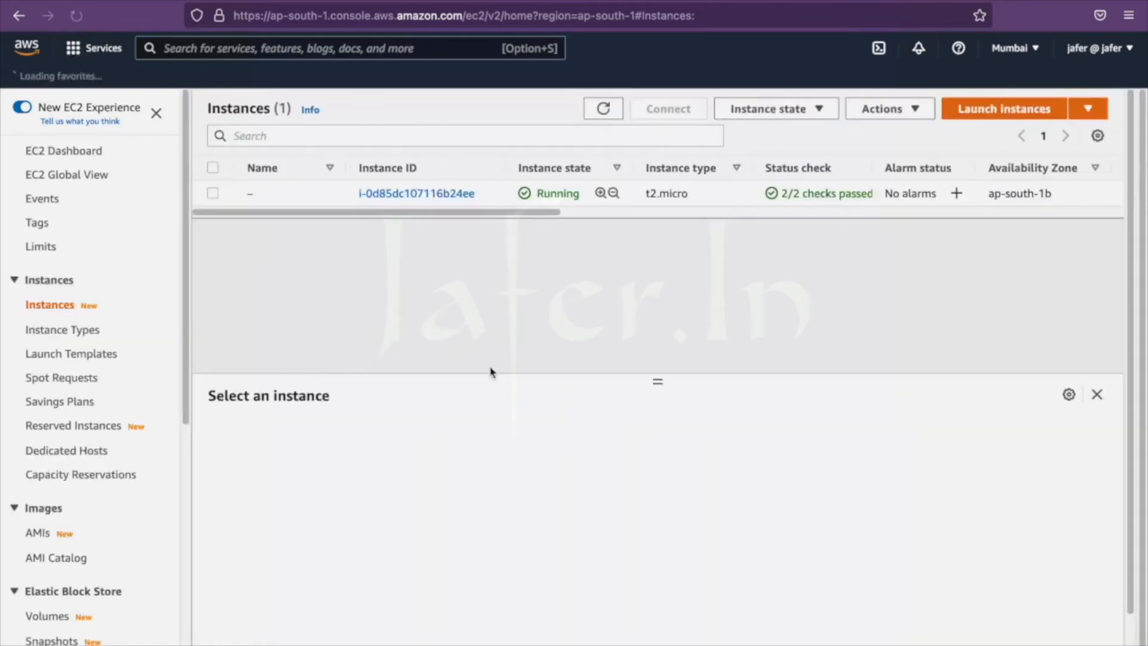
click(451, 193)
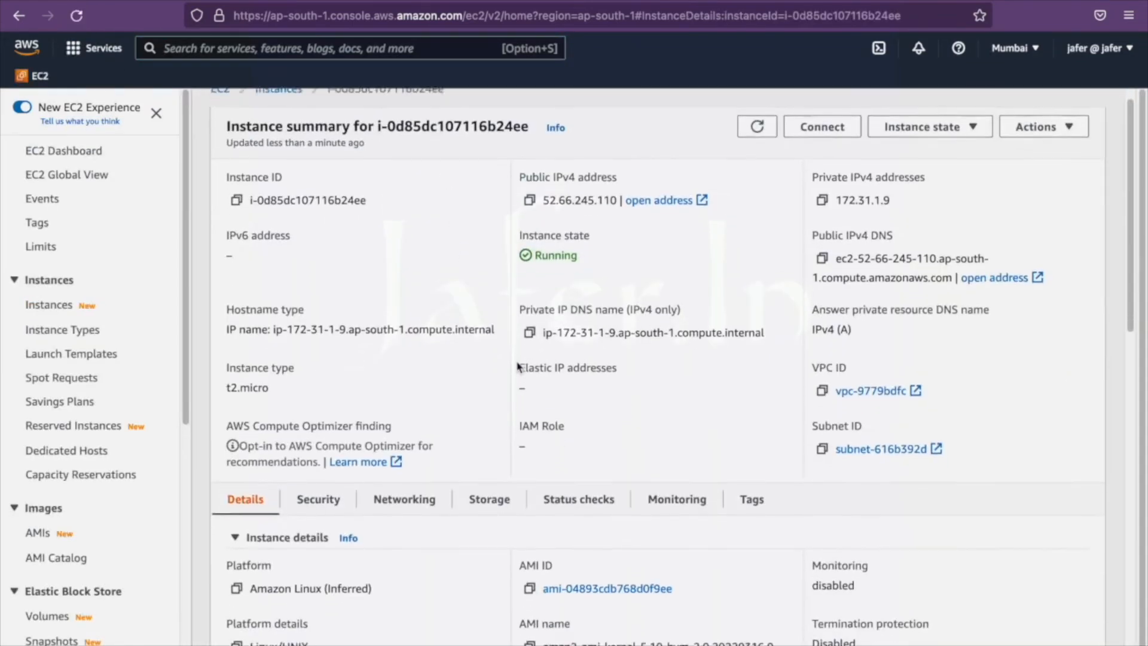
scroll(518, 366, down, 2)
click(487, 437)
scroll(622, 455, down, 3)
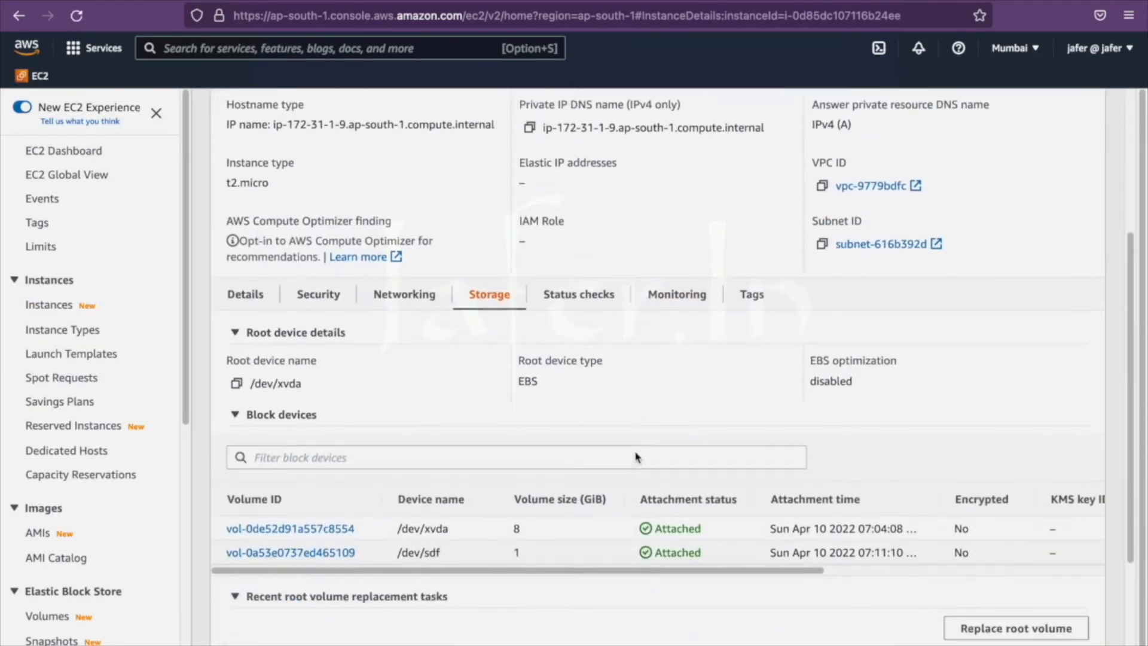
scroll(635, 452, down, 2)
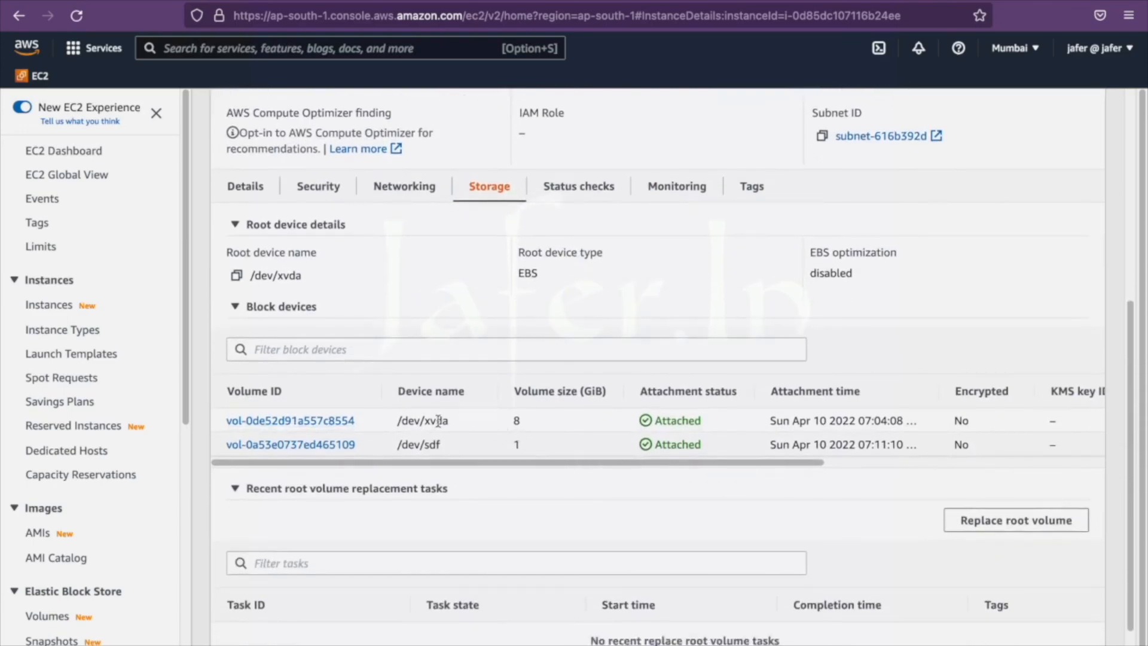
drag(544, 428, 504, 425)
Step: Switch to draw.io and move the us-east-1b "Volume - 1 GB" rectangle up beside the "8 GB - root volume" rectangle
key(ctrl+Left)
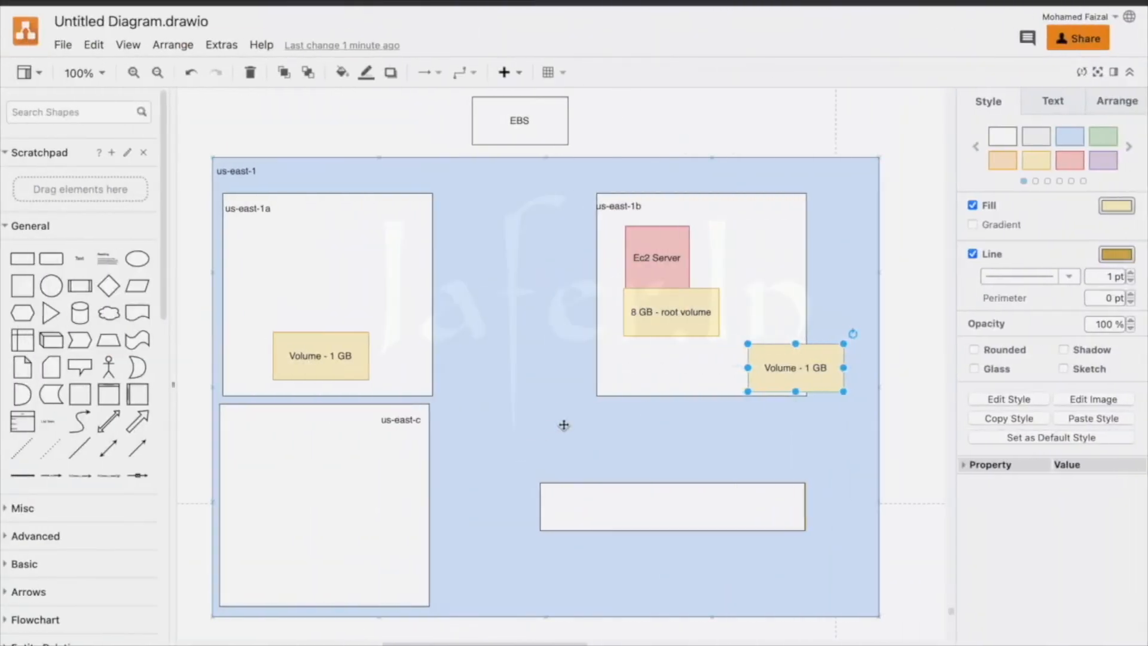
drag(777, 381, 755, 321)
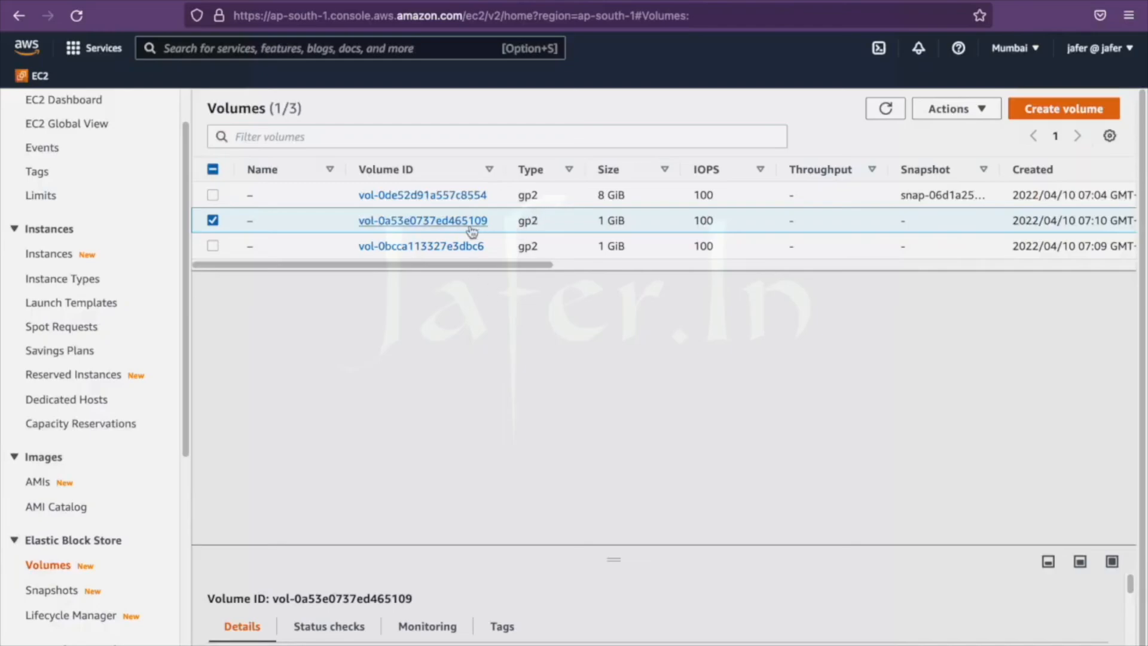
Step: Delete the unattached 1 GiB volume vol-0bcca113327e3dbc6 in ap-south-1a after checking the volumes' zones and attachment states
drag(510, 264, 856, 274)
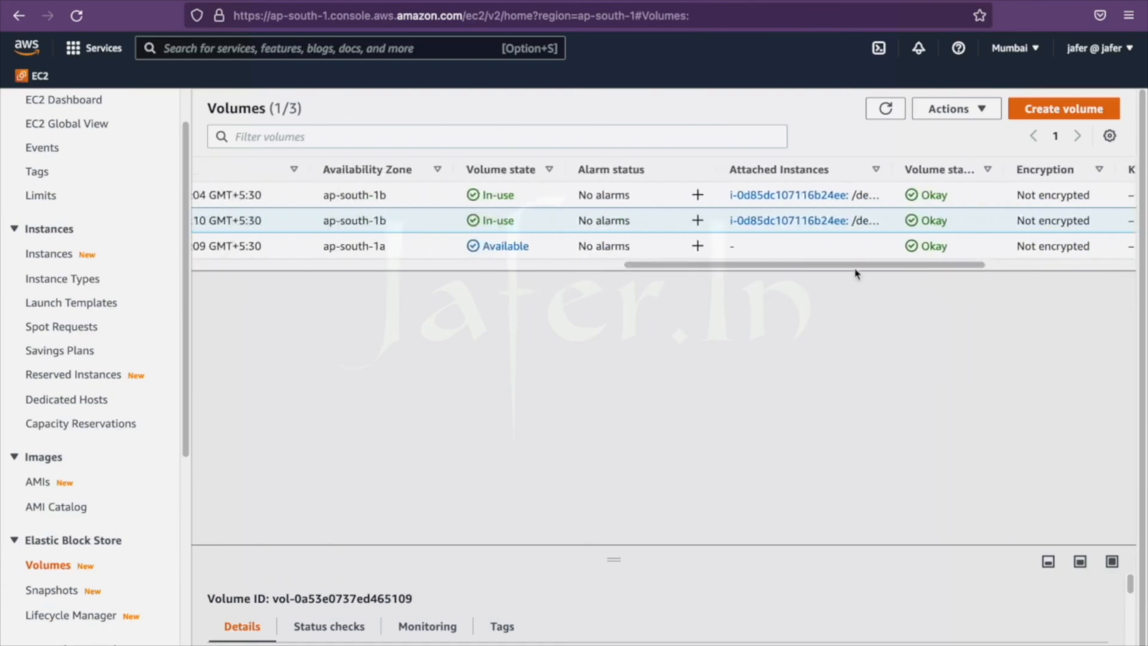
click(505, 246)
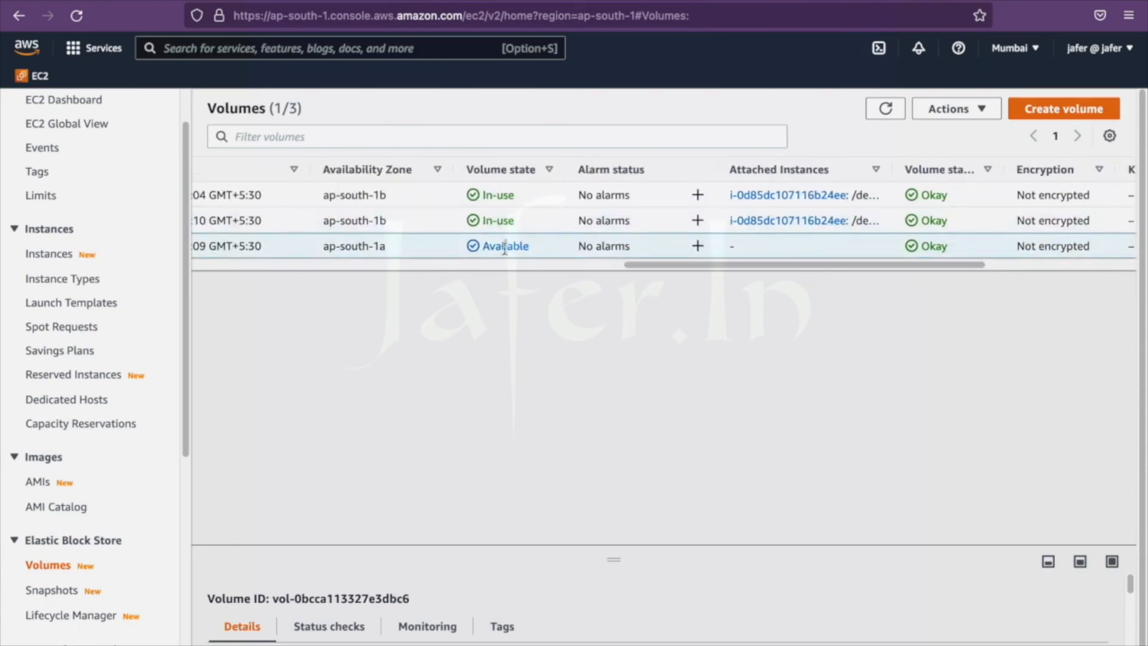
drag(782, 263, 294, 269)
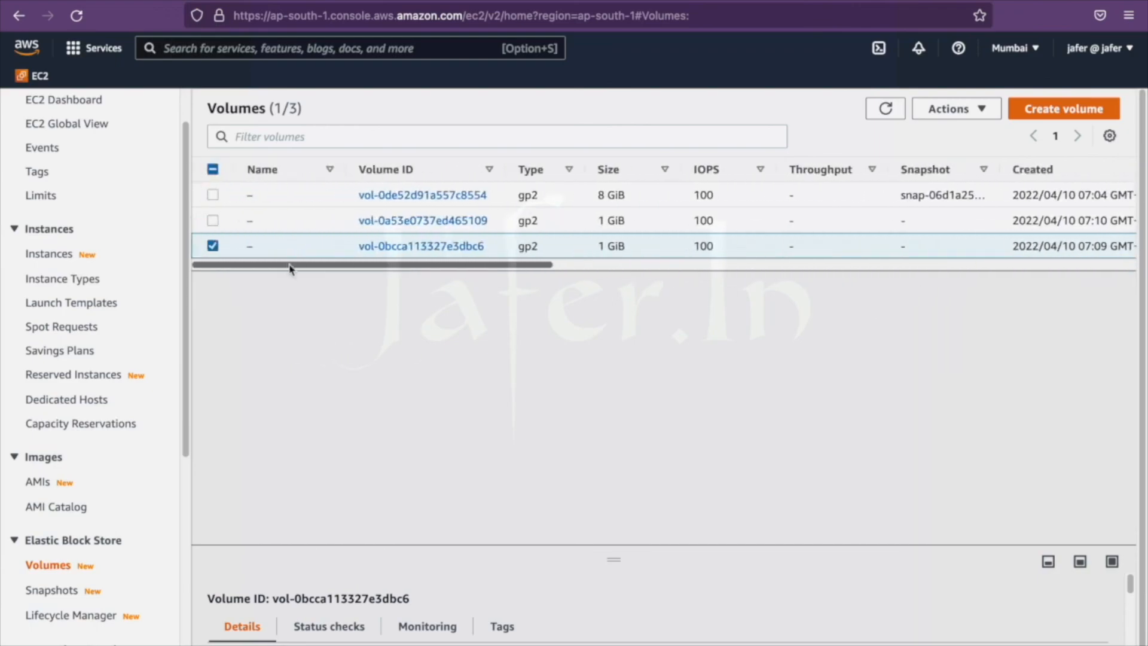
click(970, 113)
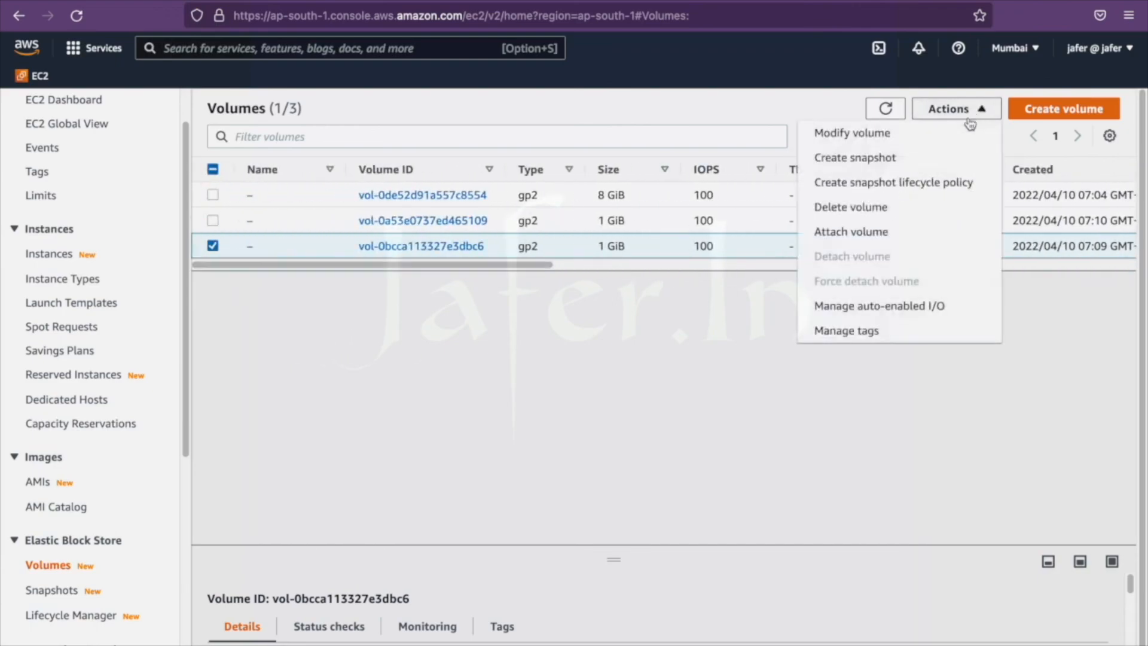
click(897, 210)
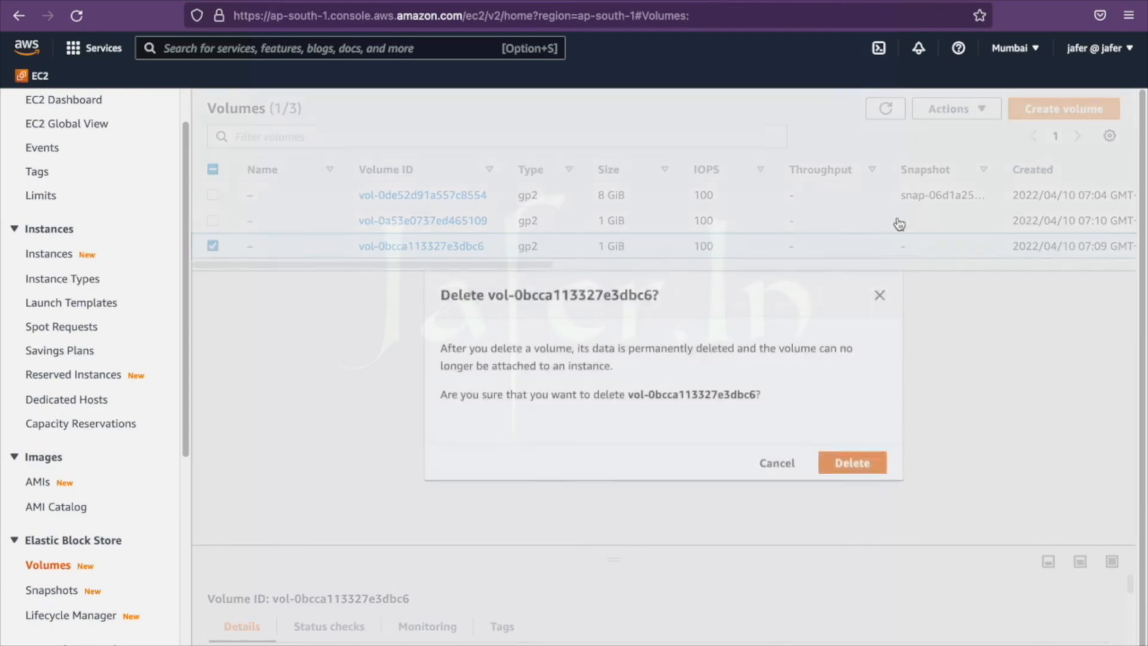
click(854, 459)
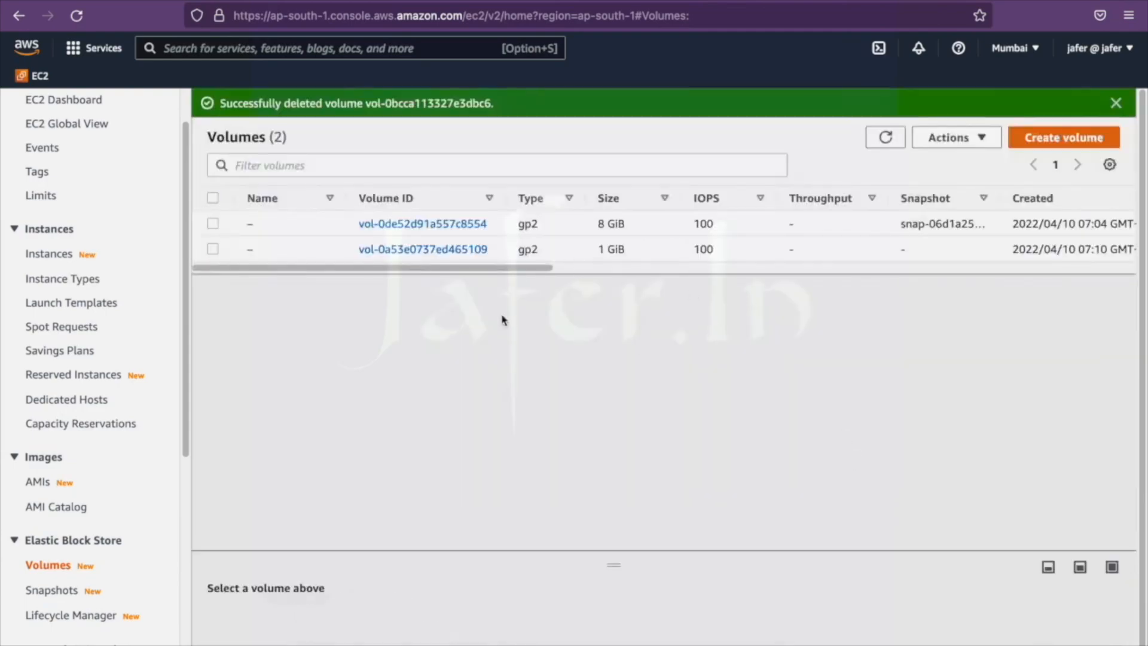
Step: Detach the 1 GiB volume vol-0a53e0737ed465109 in ap-south-1b from its EC2 instance and dismiss the notification
click(213, 250)
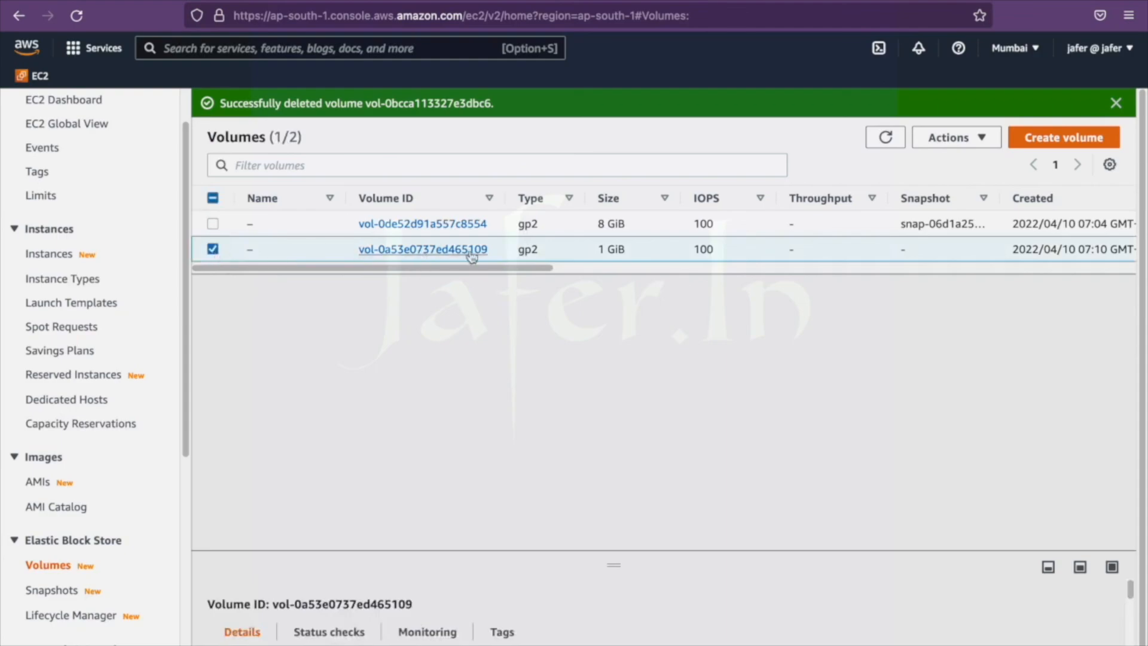
click(987, 138)
drag(473, 267, 927, 280)
click(895, 285)
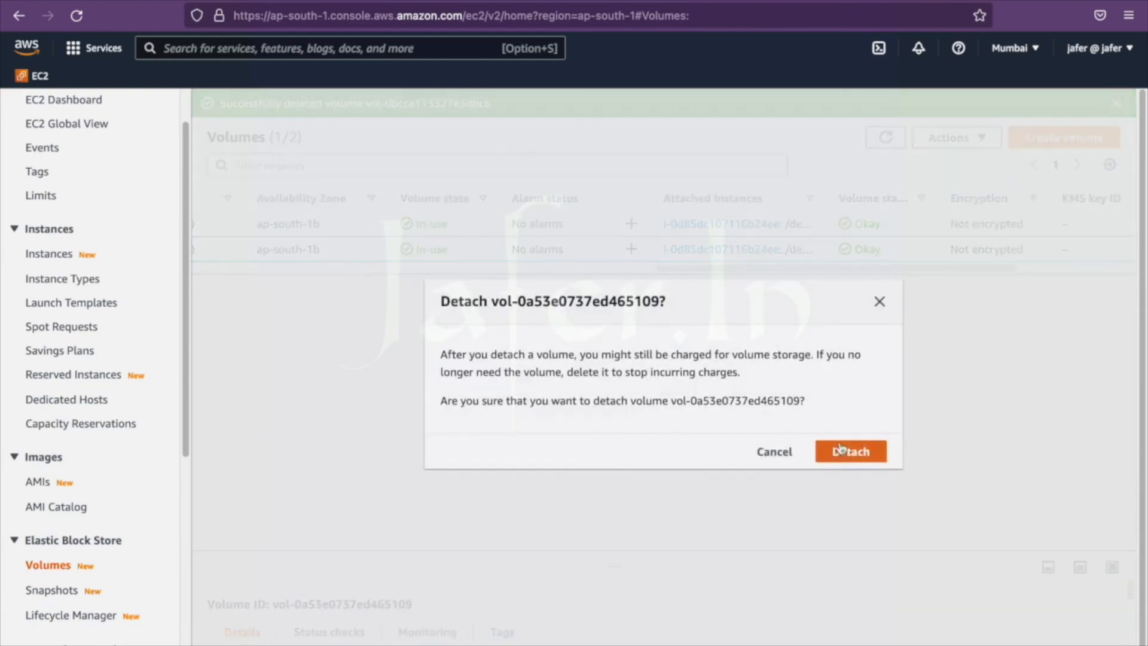
click(760, 454)
click(979, 138)
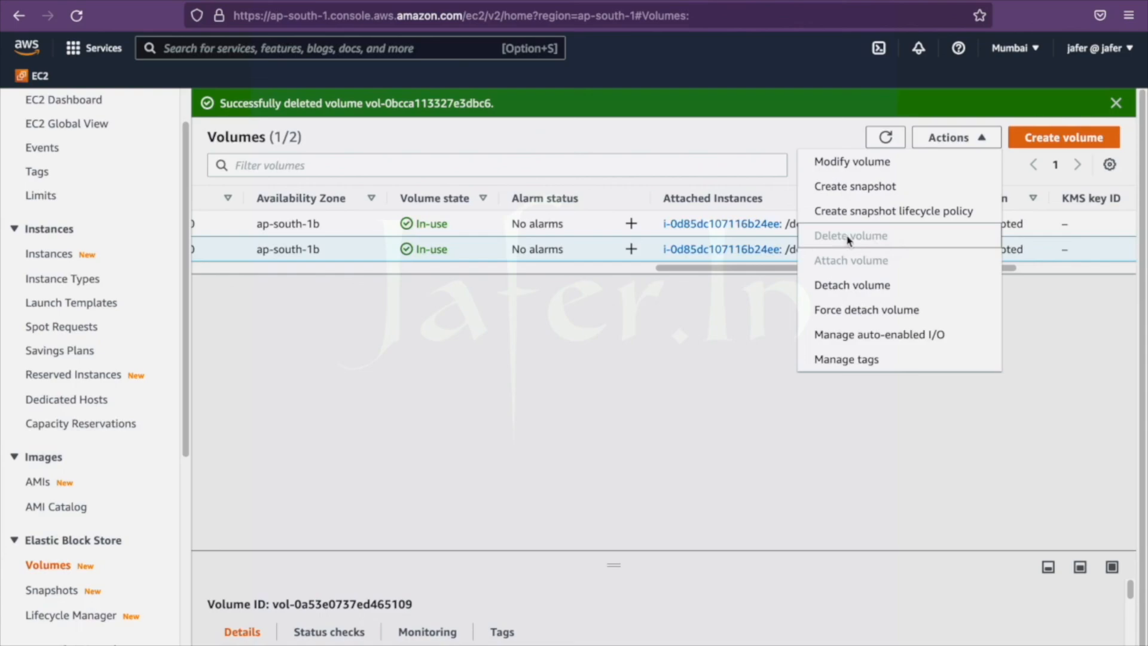
click(847, 285)
click(870, 452)
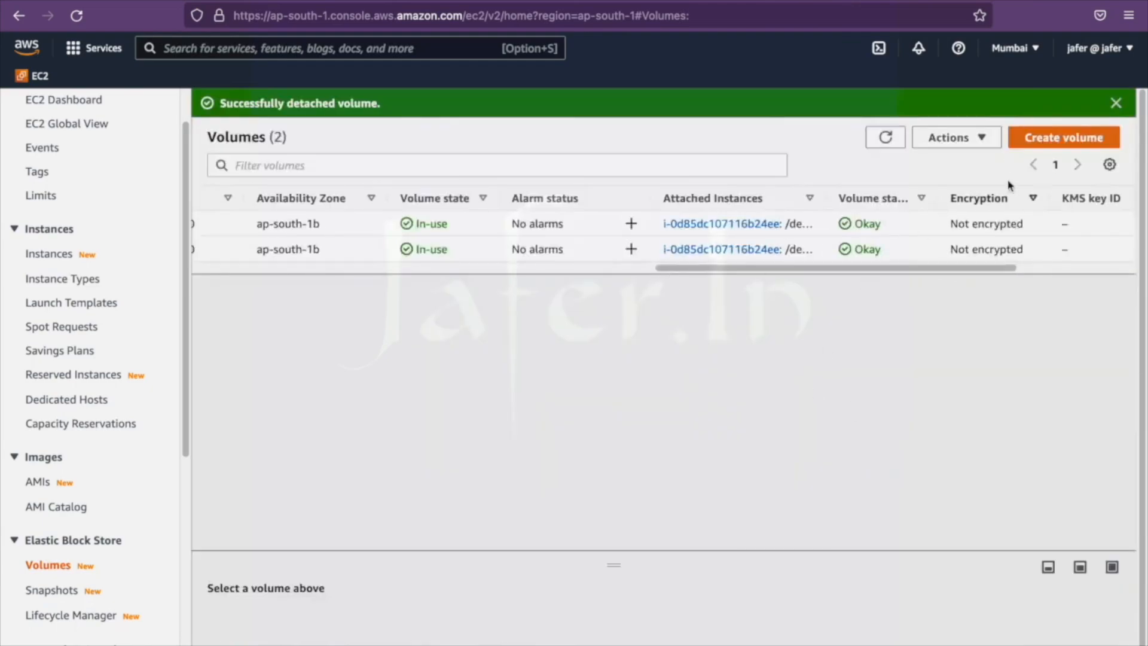
click(1114, 105)
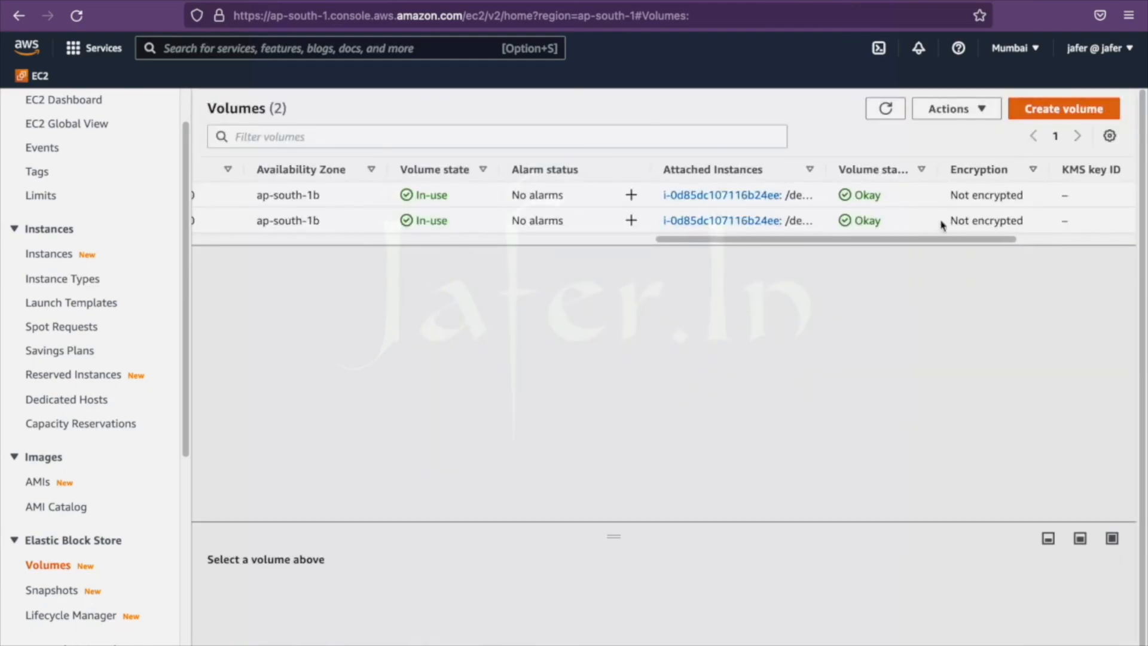
Step: Refresh the volumes list and check the state of the detached 1 GiB volume
click(897, 113)
click(886, 108)
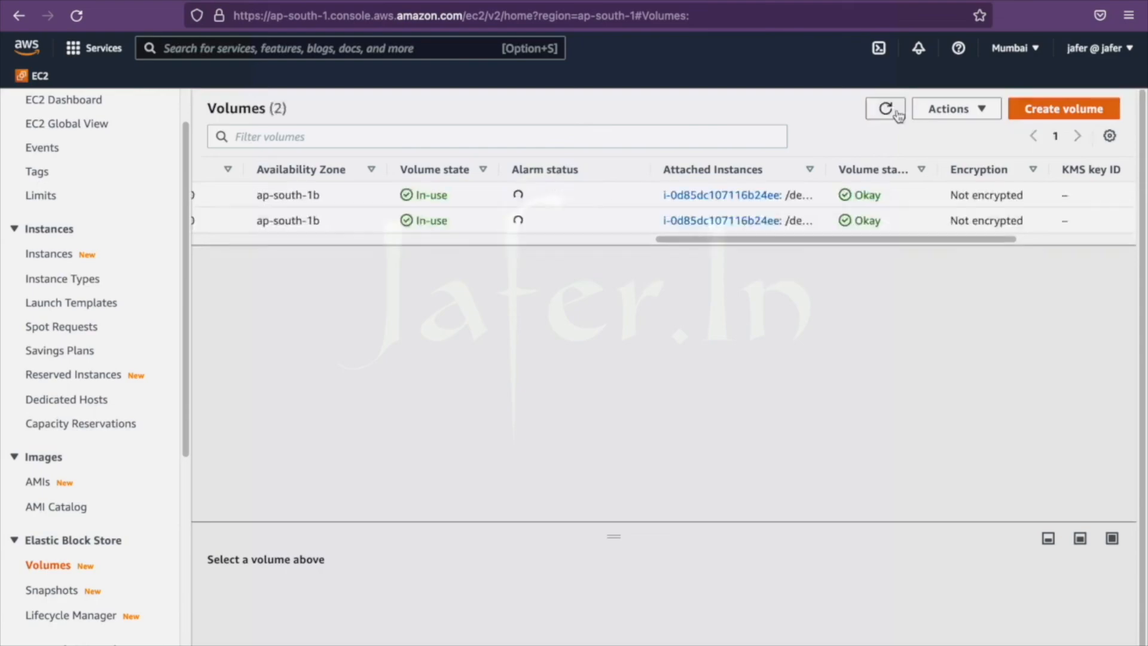
click(895, 111)
click(895, 111)
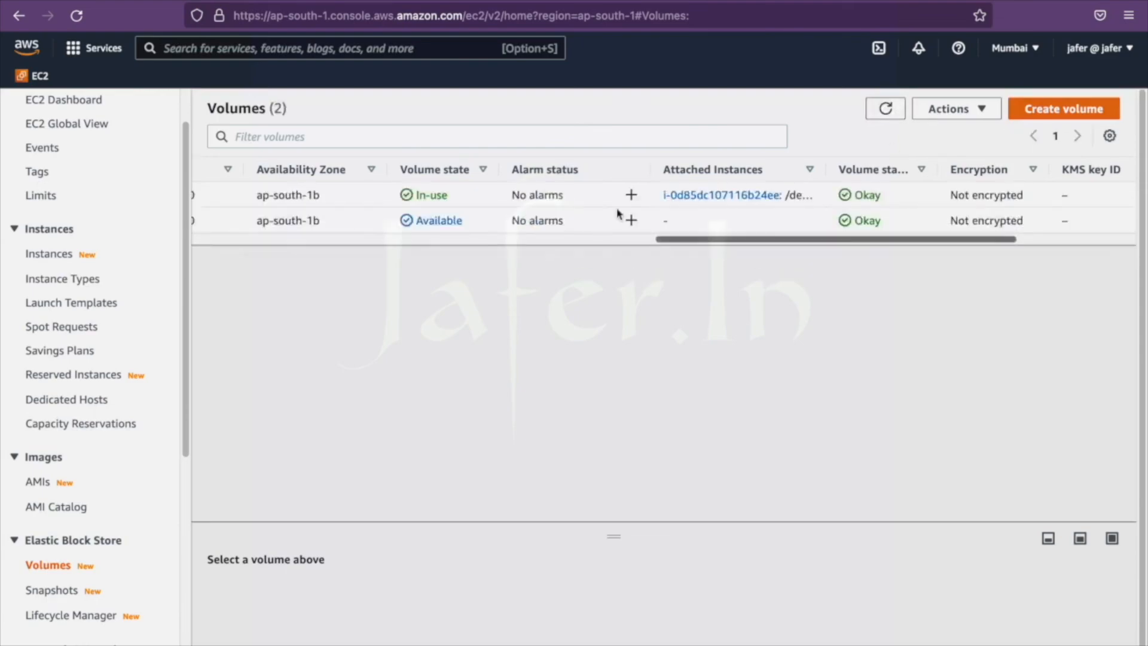
drag(467, 227, 397, 226)
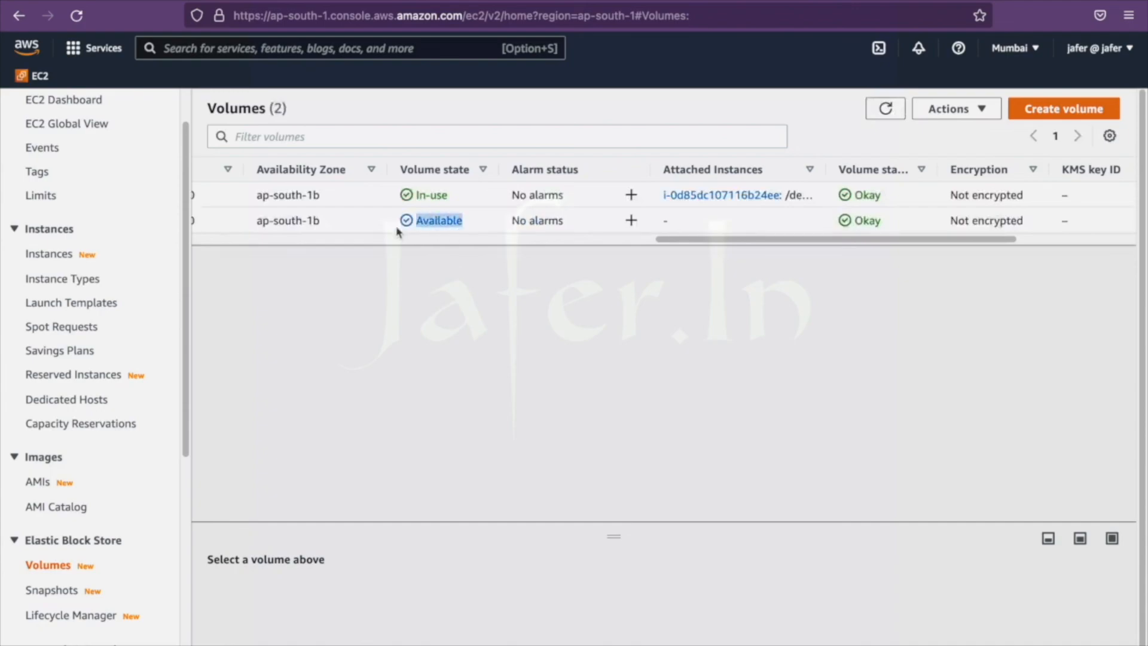
Step: Delete the detached 1 GiB volume vol-0a53e0737ed465109
drag(660, 245, 205, 243)
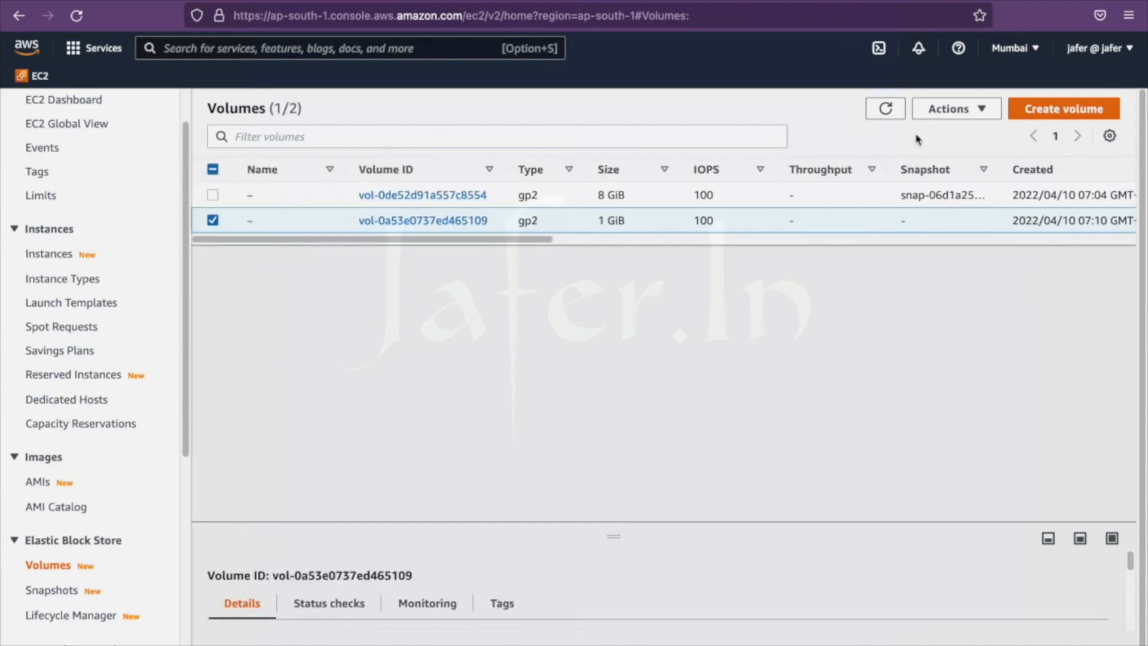
click(975, 117)
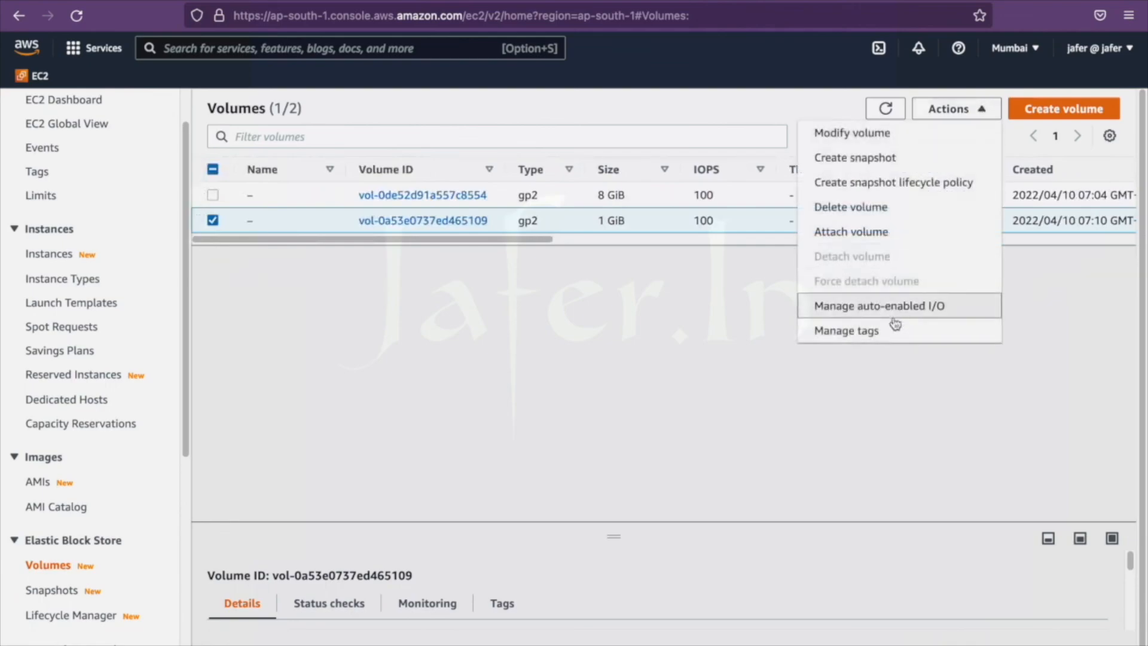
click(901, 221)
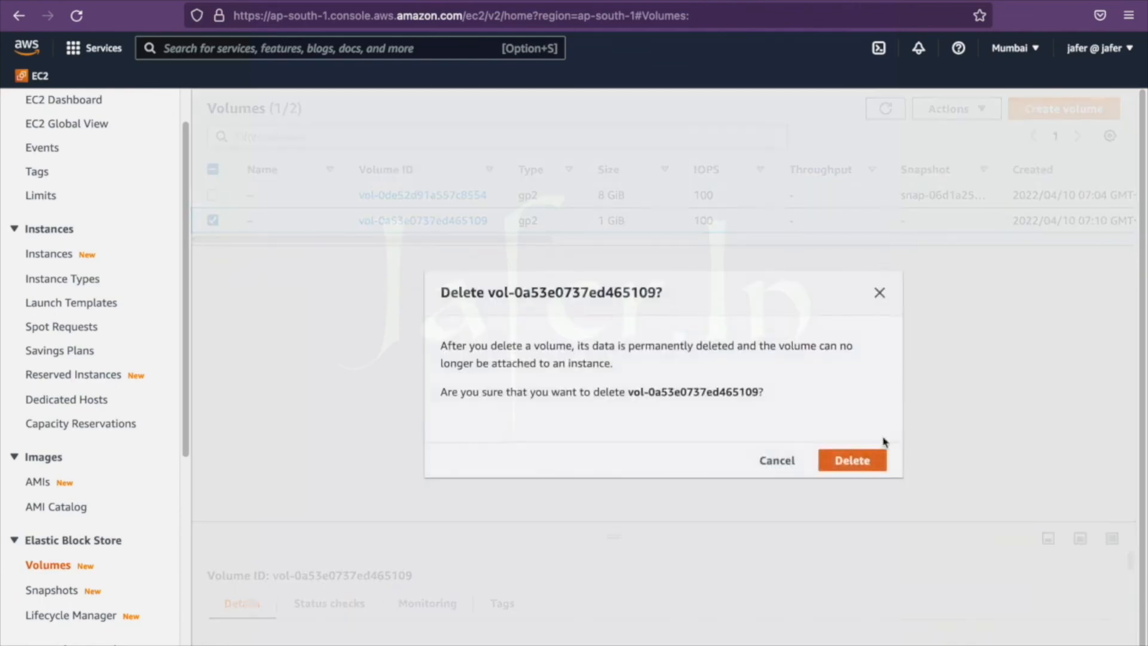
click(875, 460)
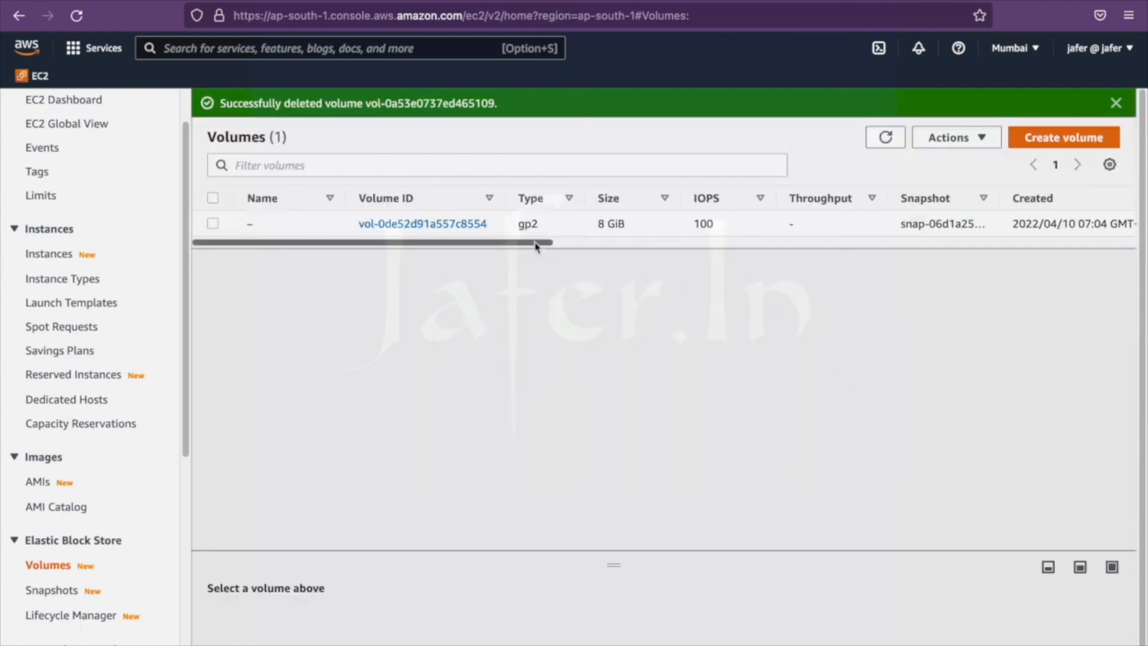